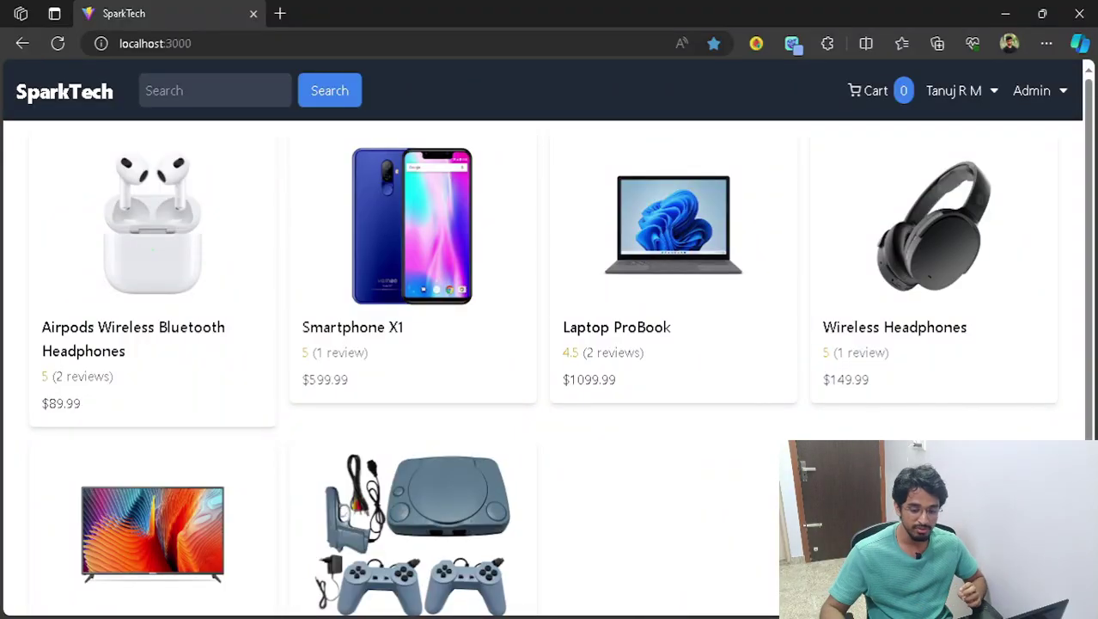
# - Add one Airpods Wireless Bluetooth Headphones to the cart
pyautogui.scroll(-2, 550, 344)
pyautogui.scroll(2, 550, 344)
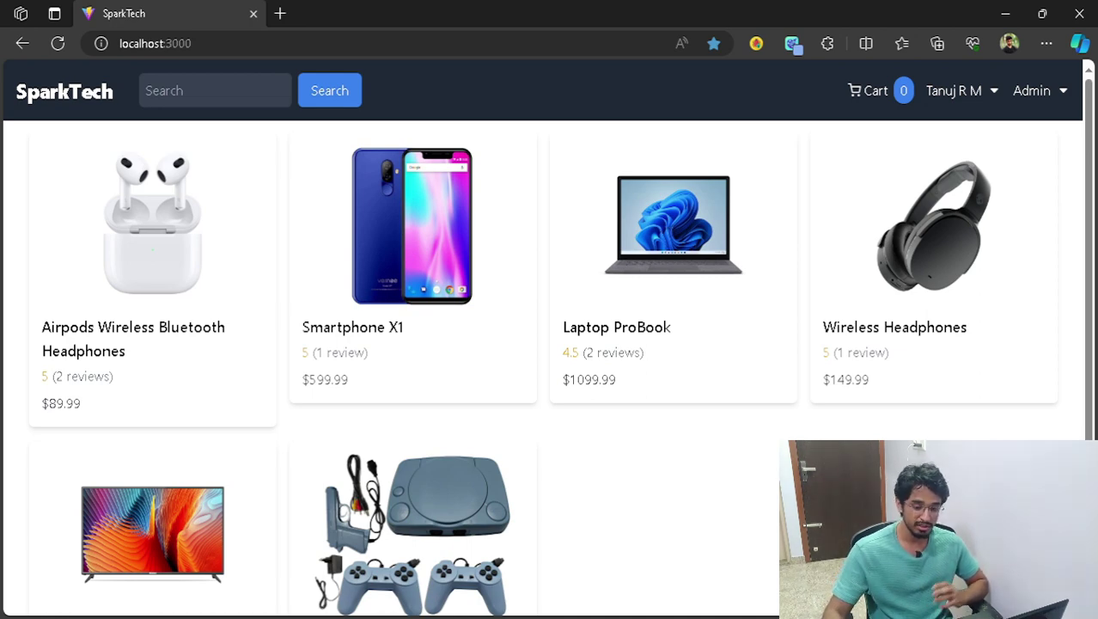
pyautogui.scroll(-3, 547, 337)
pyautogui.scroll(3, 547, 338)
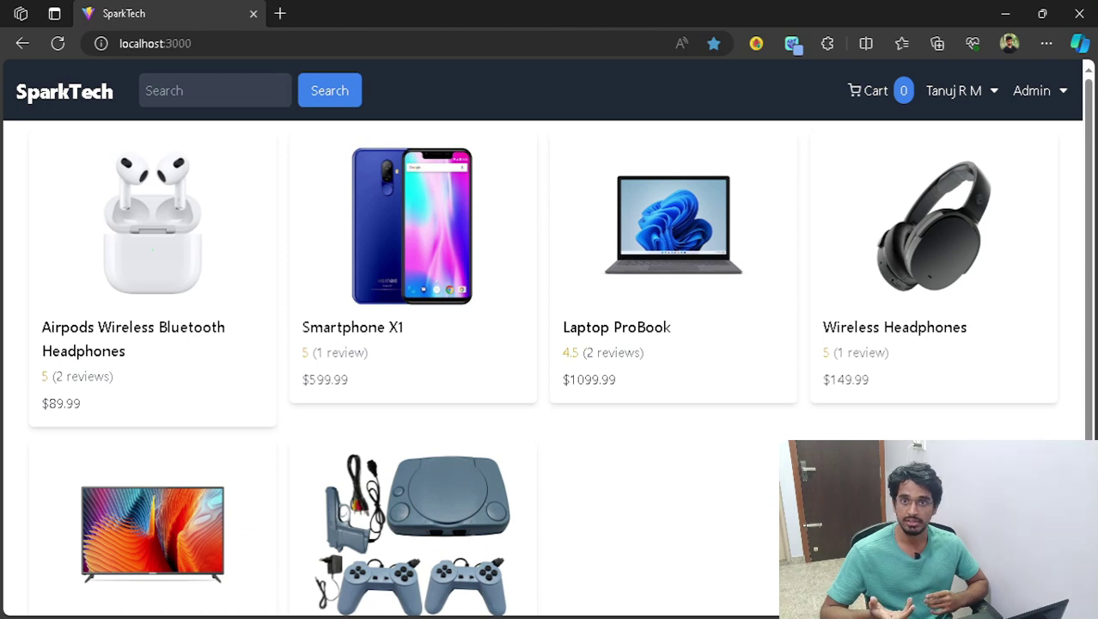
pyautogui.scroll(-3, 547, 338)
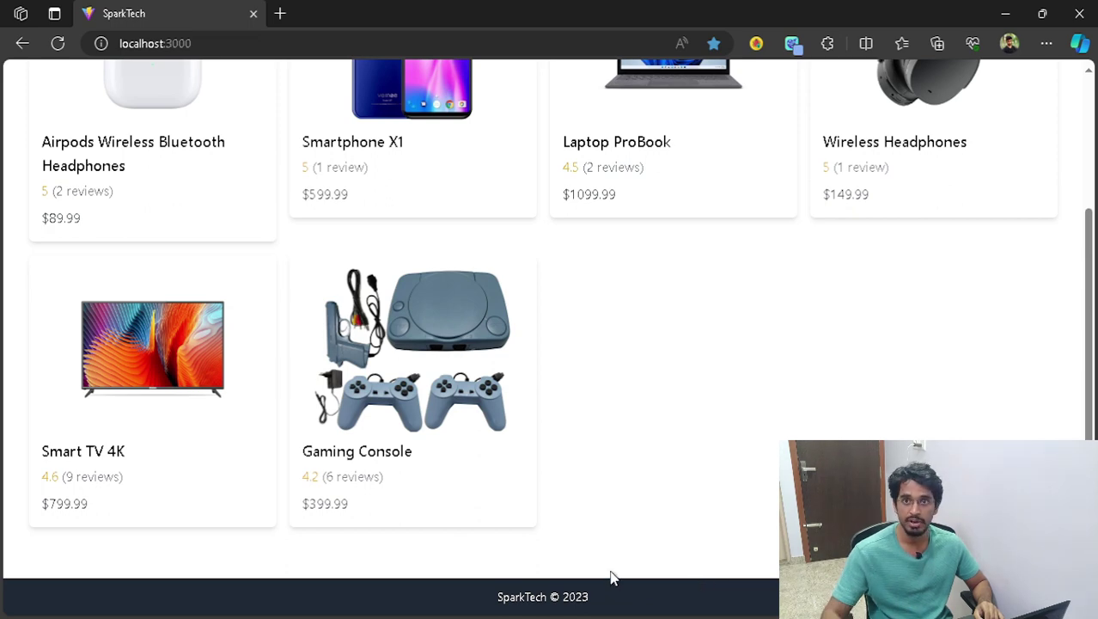
pyautogui.scroll(3, 658, 568)
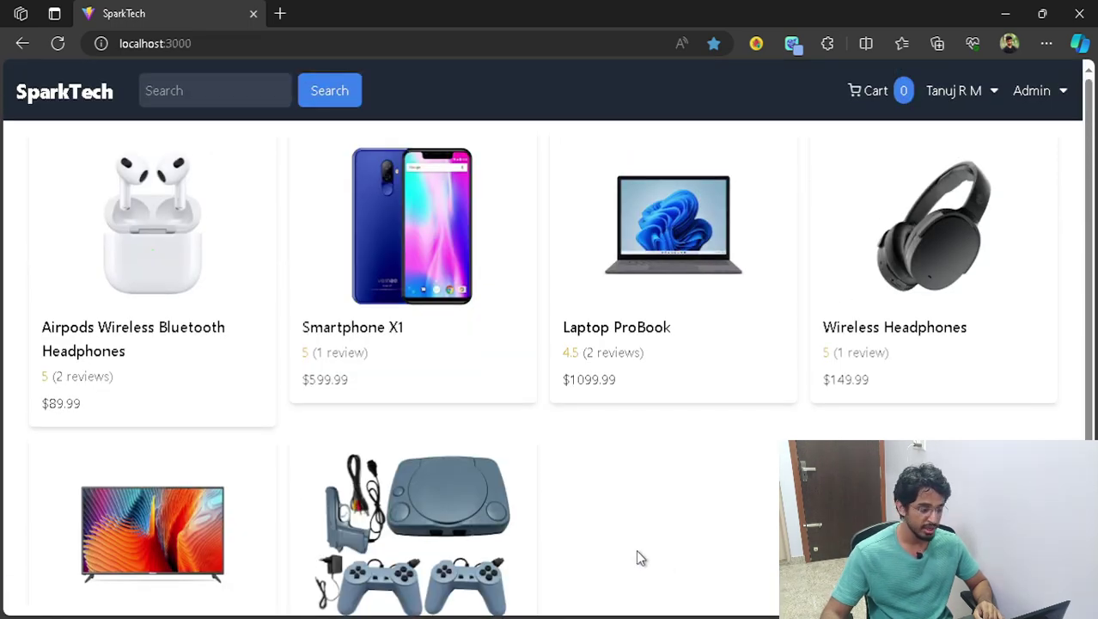
pyautogui.click(215, 312)
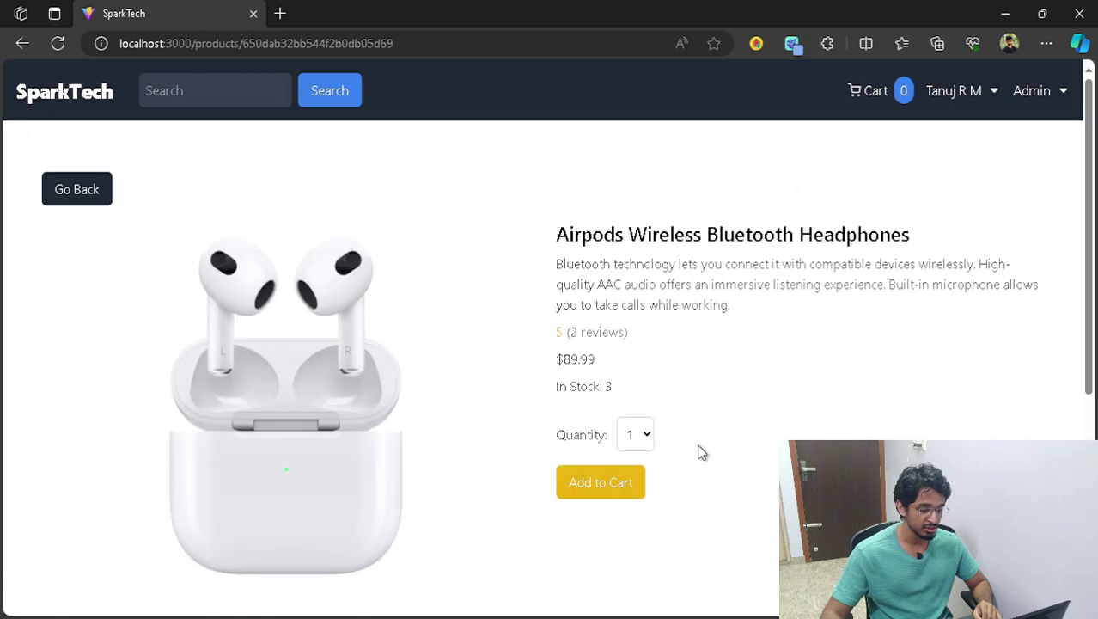
pyautogui.scroll(-2, 813, 426)
pyautogui.scroll(2, 819, 429)
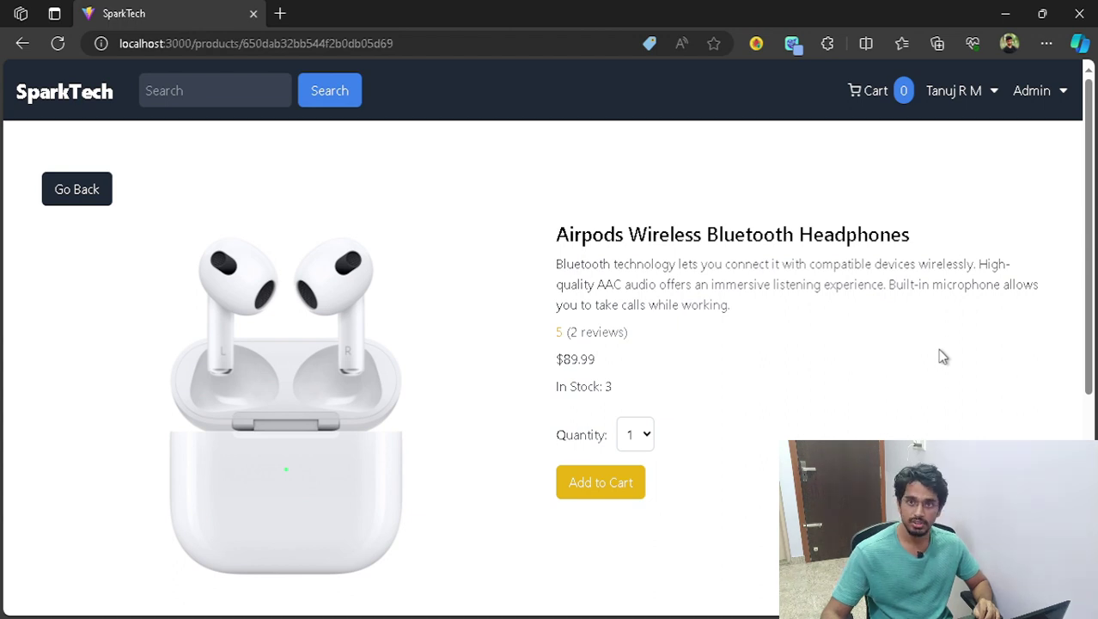
pyautogui.click(630, 482)
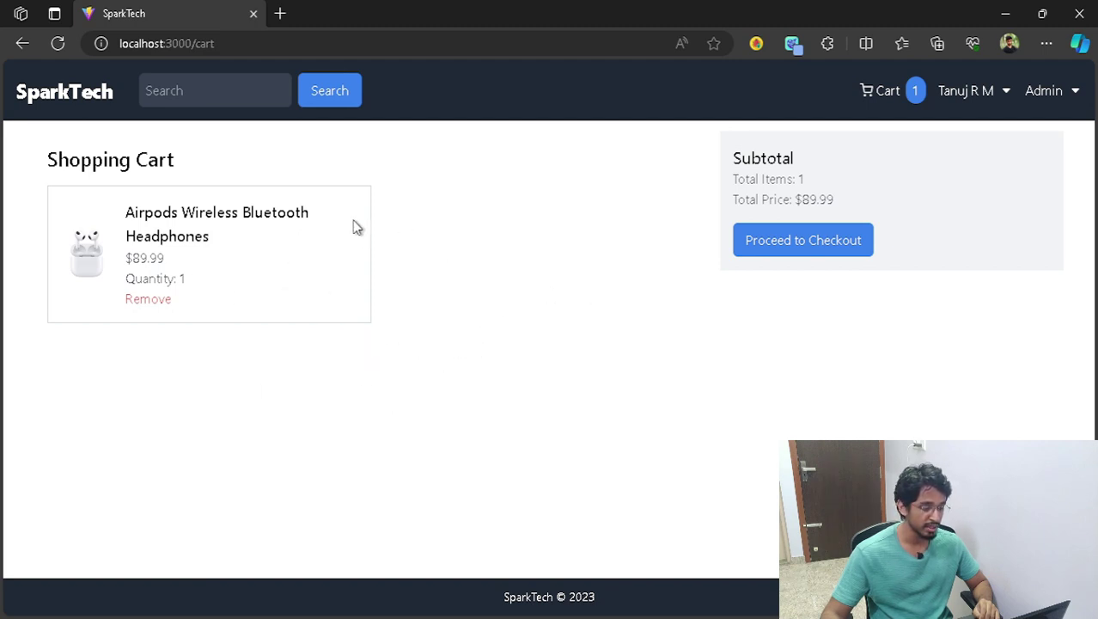
# - Add two Smartphone X1 to the cart, making a $1289.97 total, and continue to shipping
pyautogui.click(81, 97)
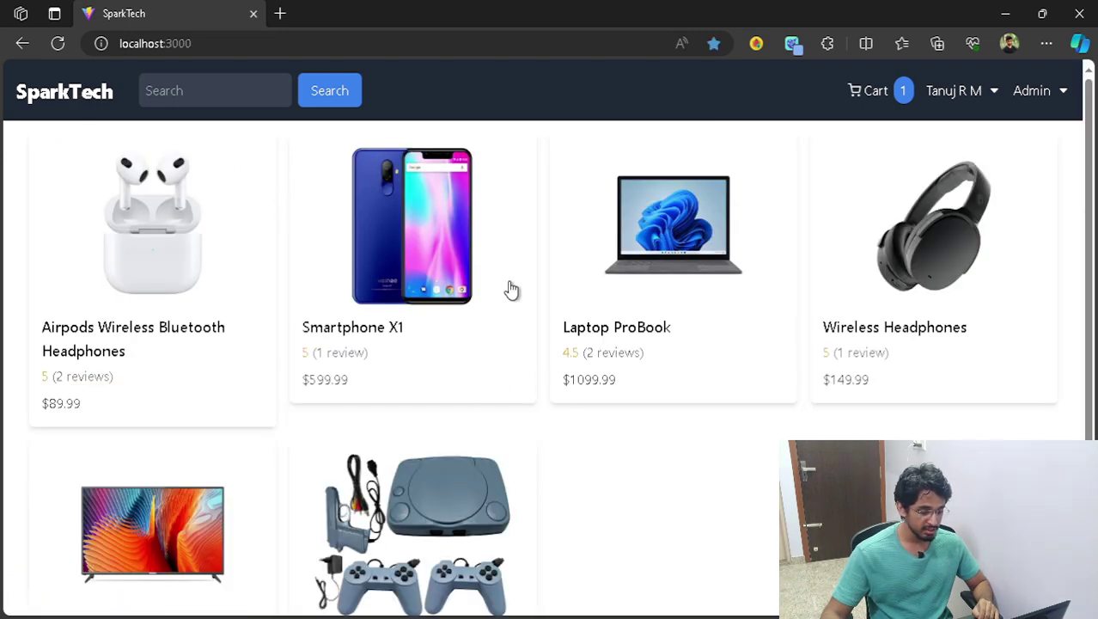
pyautogui.click(512, 290)
pyautogui.click(649, 395)
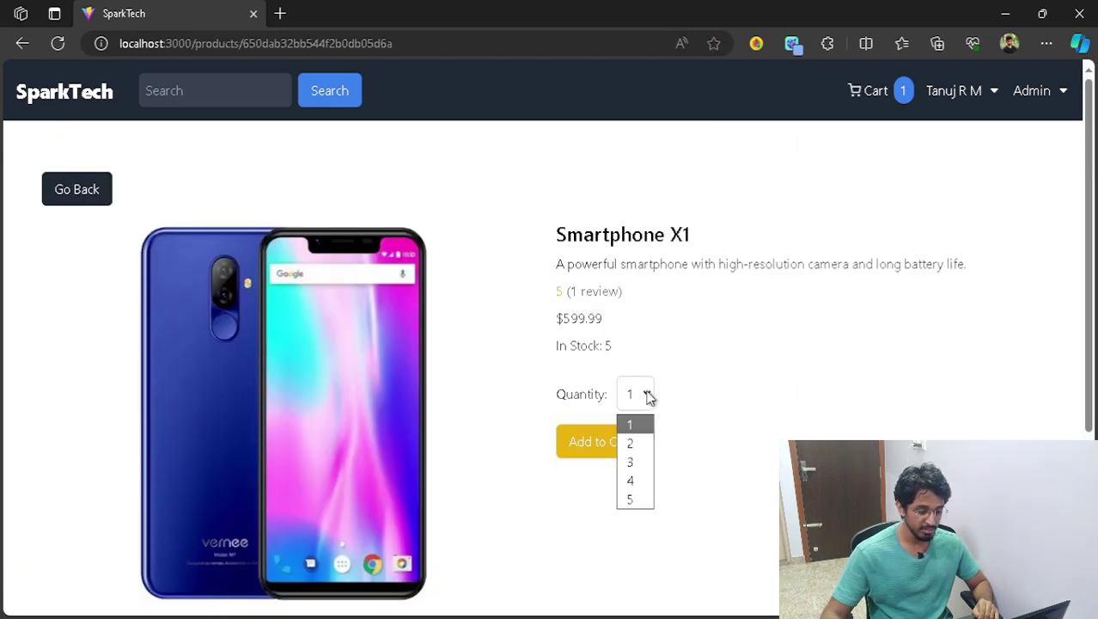
pyautogui.click(630, 443)
pyautogui.click(627, 442)
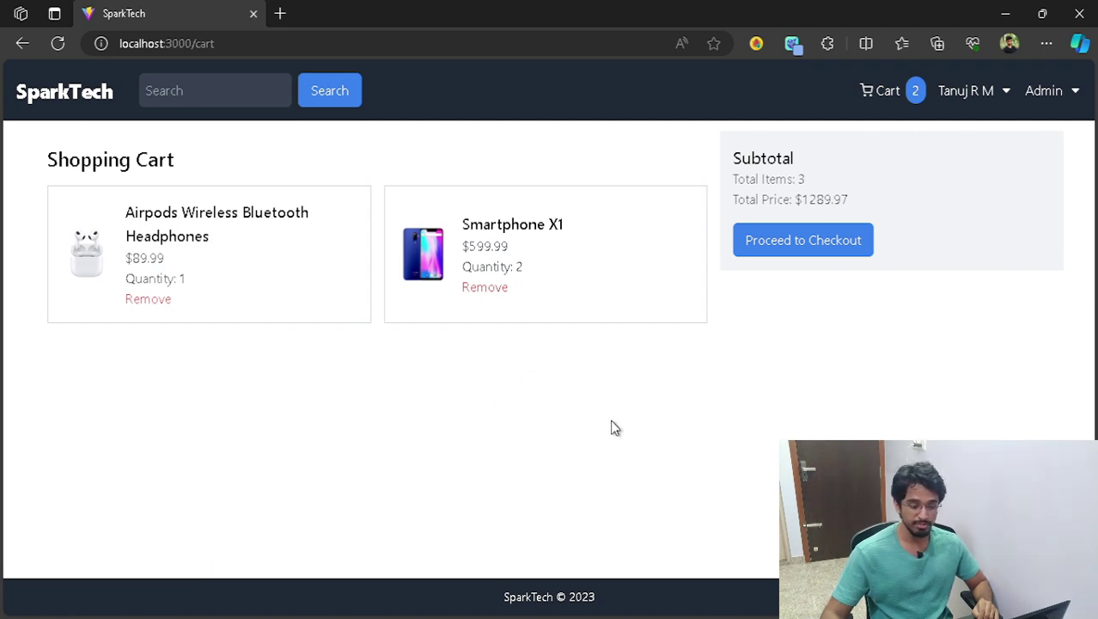
pyautogui.click(827, 248)
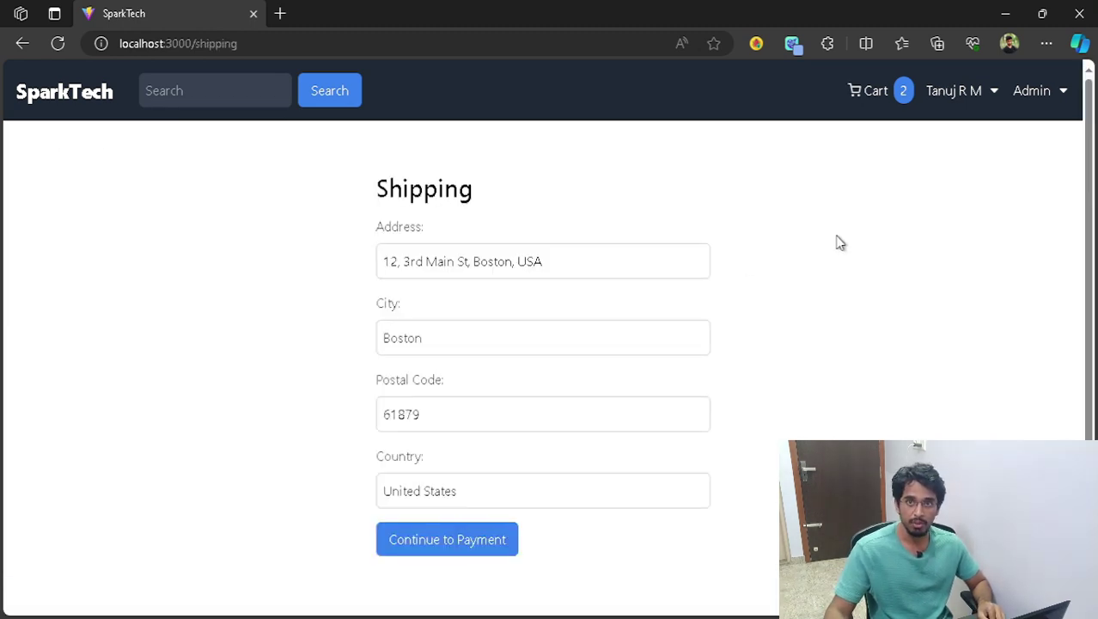
# - Log out of the current account and restart checkout from the cart
pyautogui.click(988, 96)
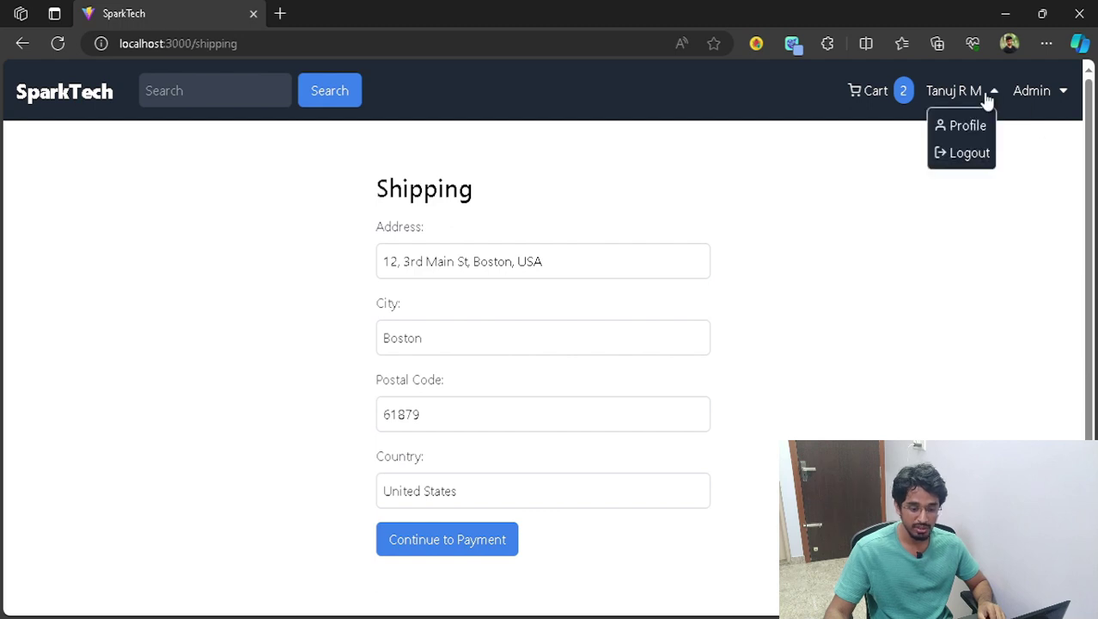
pyautogui.click(979, 158)
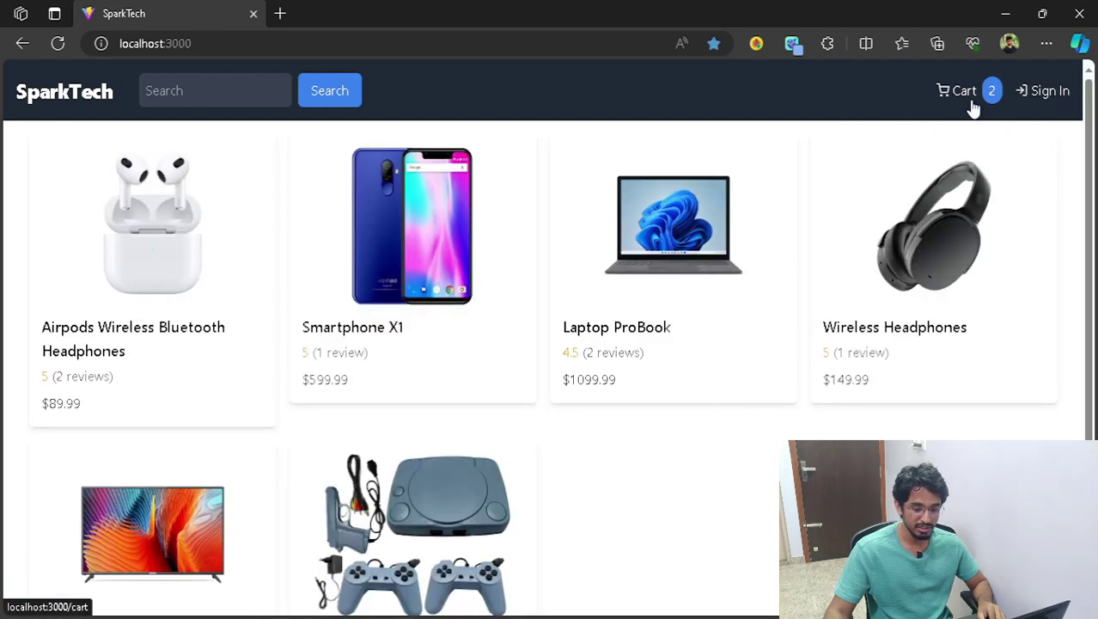
pyautogui.click(973, 98)
pyautogui.click(806, 243)
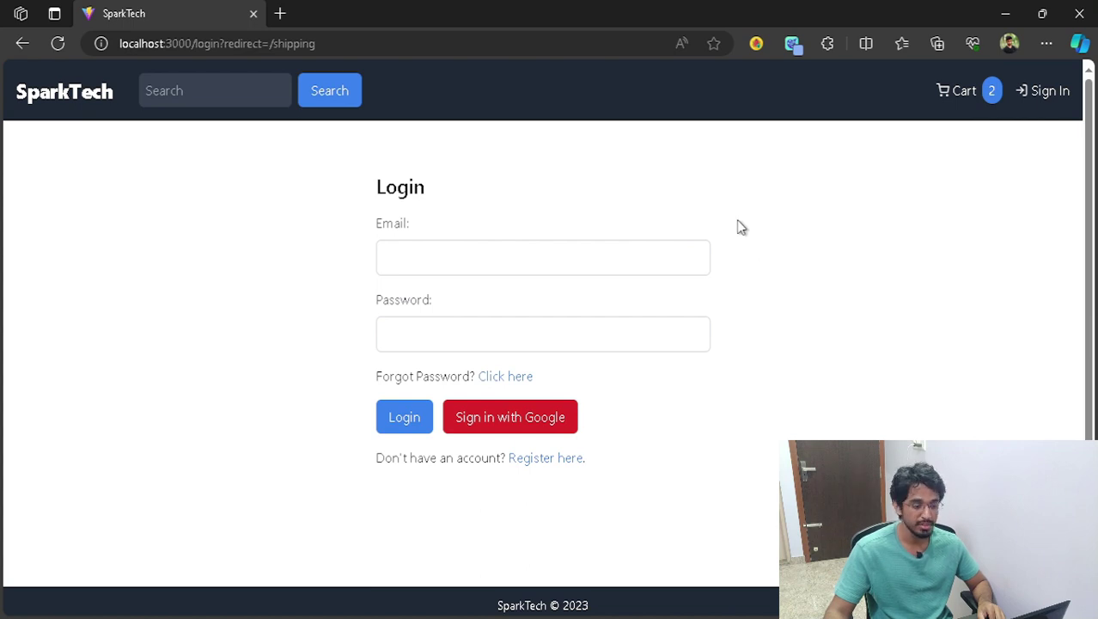
# - Log in with a saved email address and the account password
pyautogui.click(473, 259)
pyautogui.click(498, 321)
pyautogui.click(475, 335)
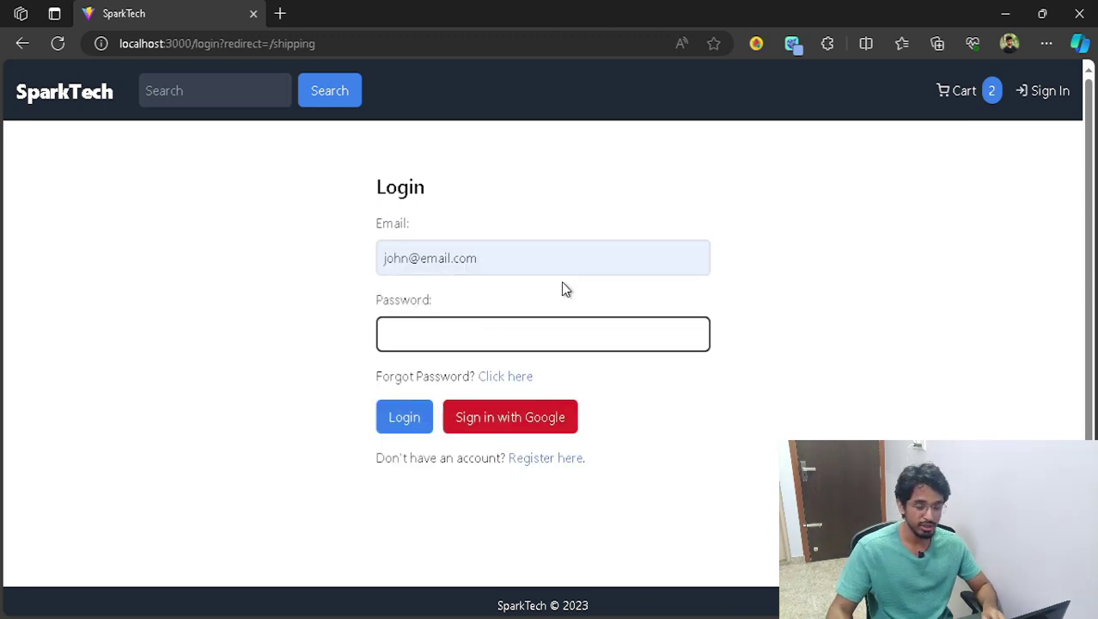
pyautogui.write('12345')
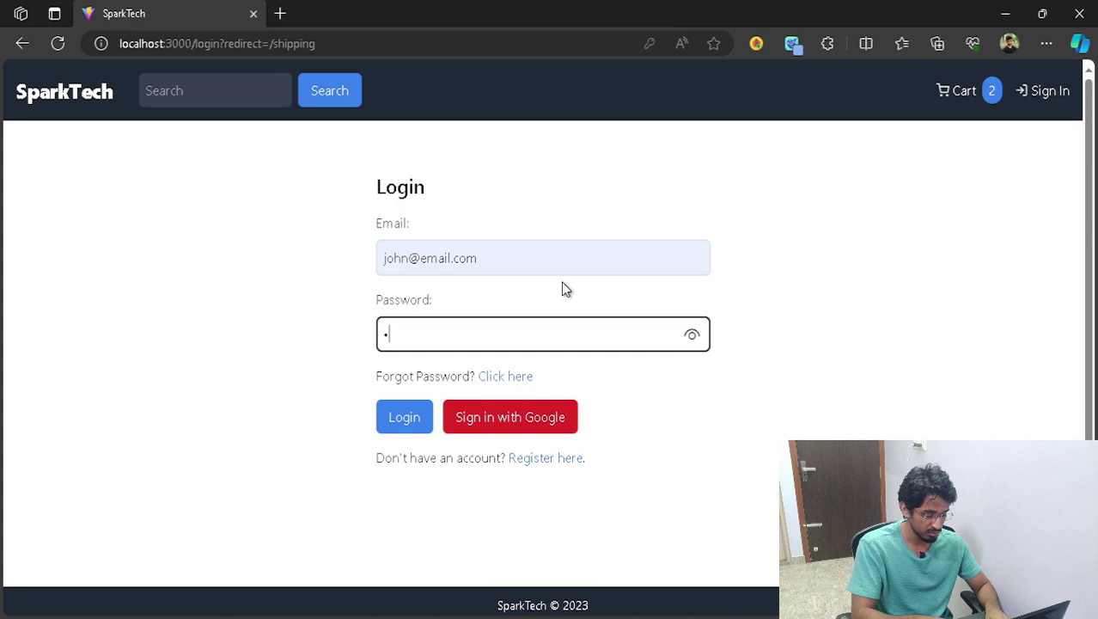
pyautogui.write('6')
pyautogui.press('Return')
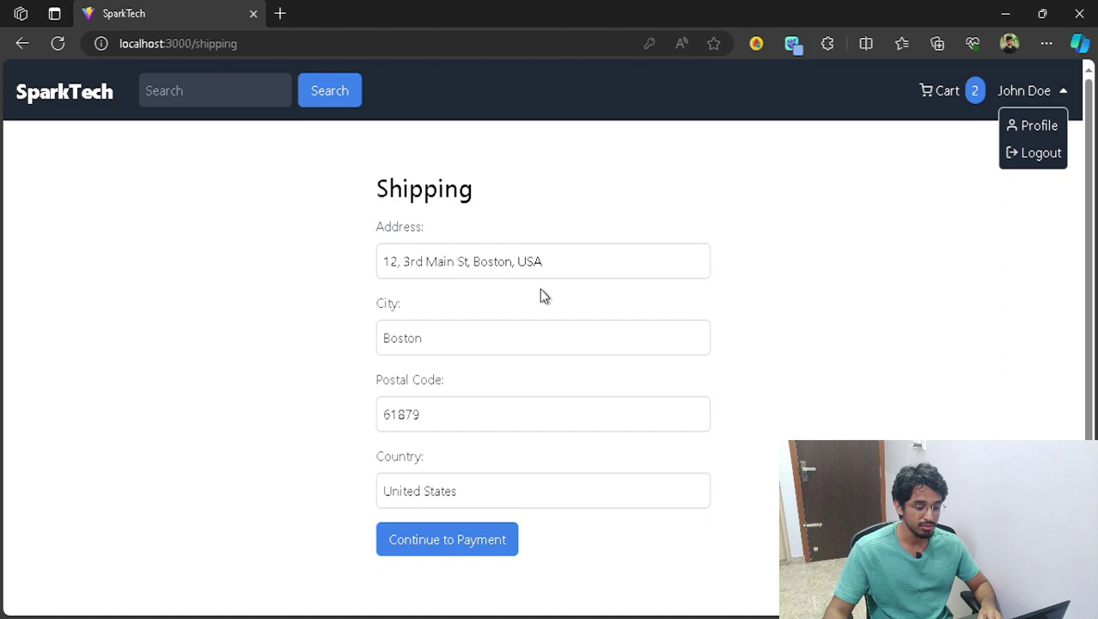
# - Accept the prefilled shipping address and continue to payment
pyautogui.moveTo(558, 261); pyautogui.dragTo(313, 282)
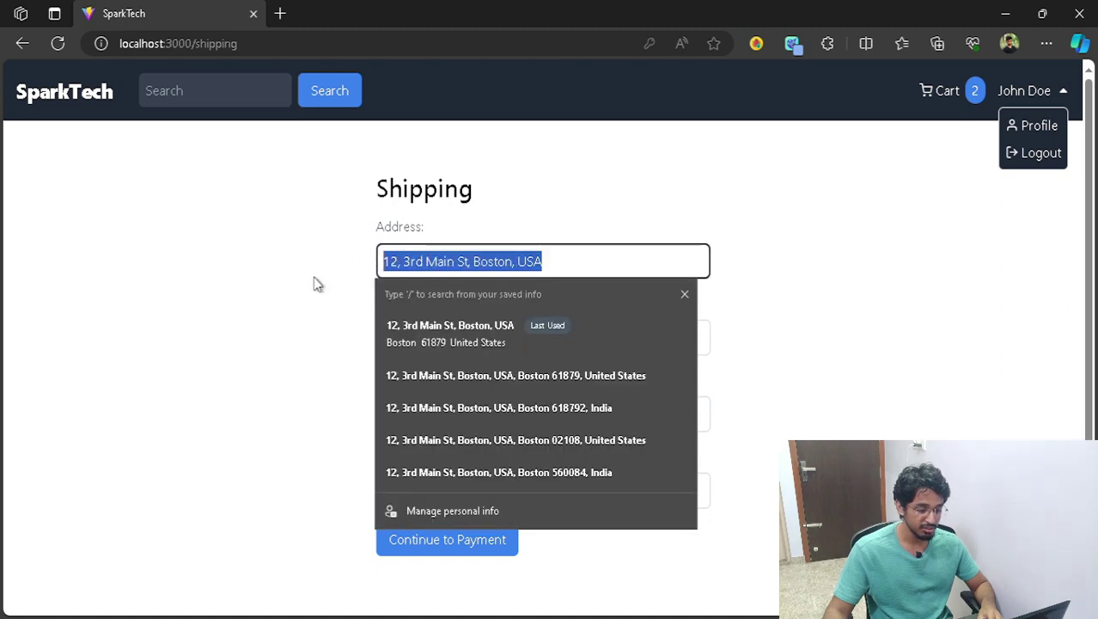
pyautogui.click(314, 282)
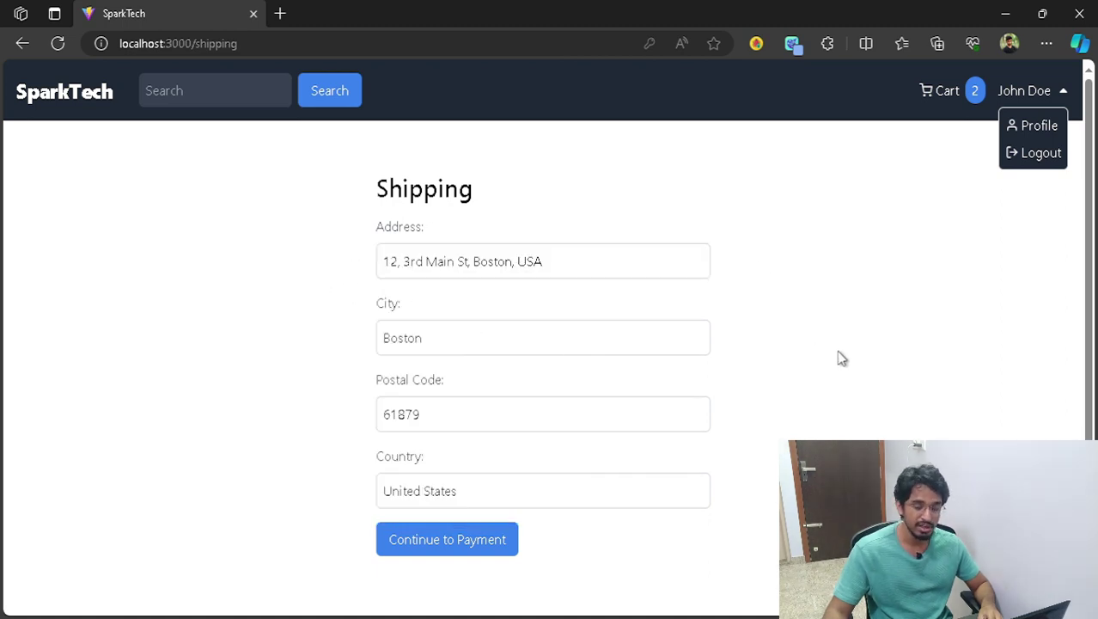
pyautogui.scroll(-2, 829, 374)
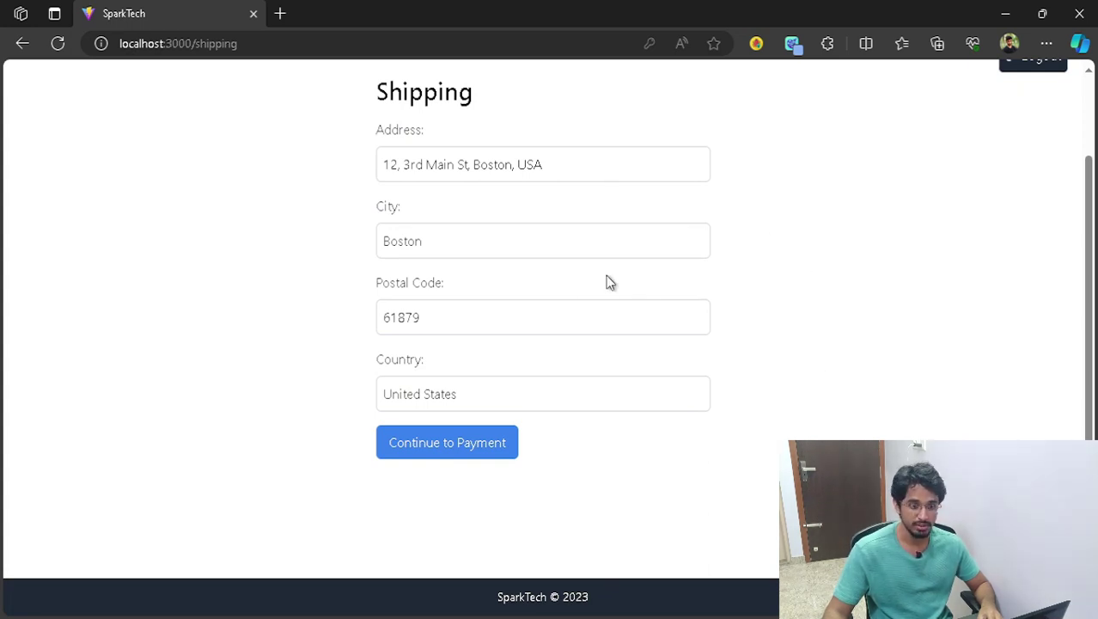
pyautogui.click(449, 441)
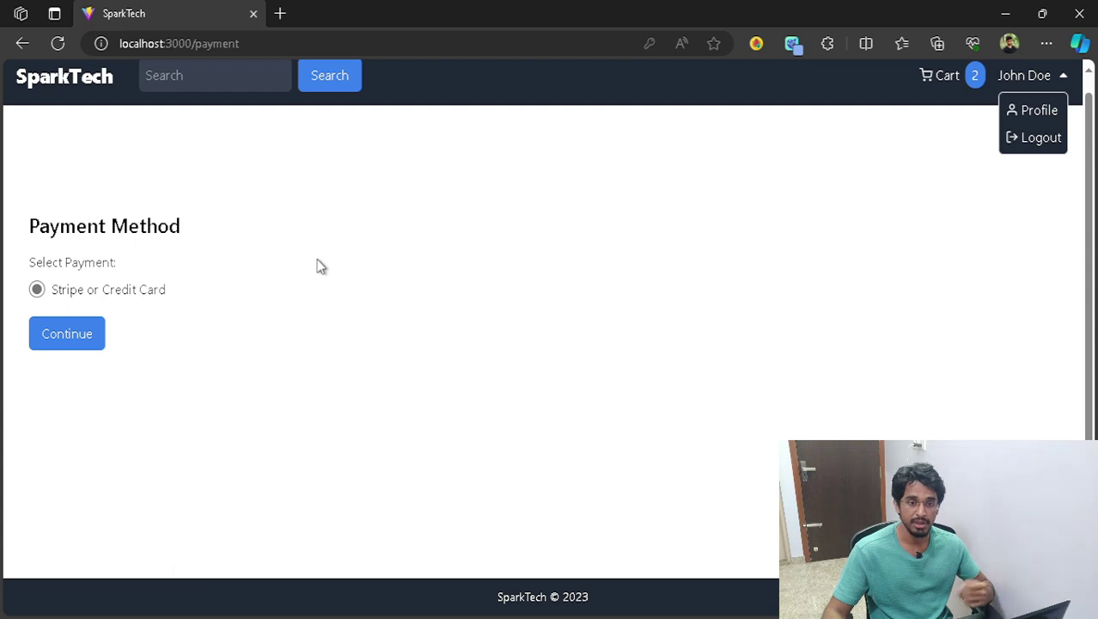
# - Keep Stripe as the payment method and place the $1289.97 order
pyautogui.click(76, 340)
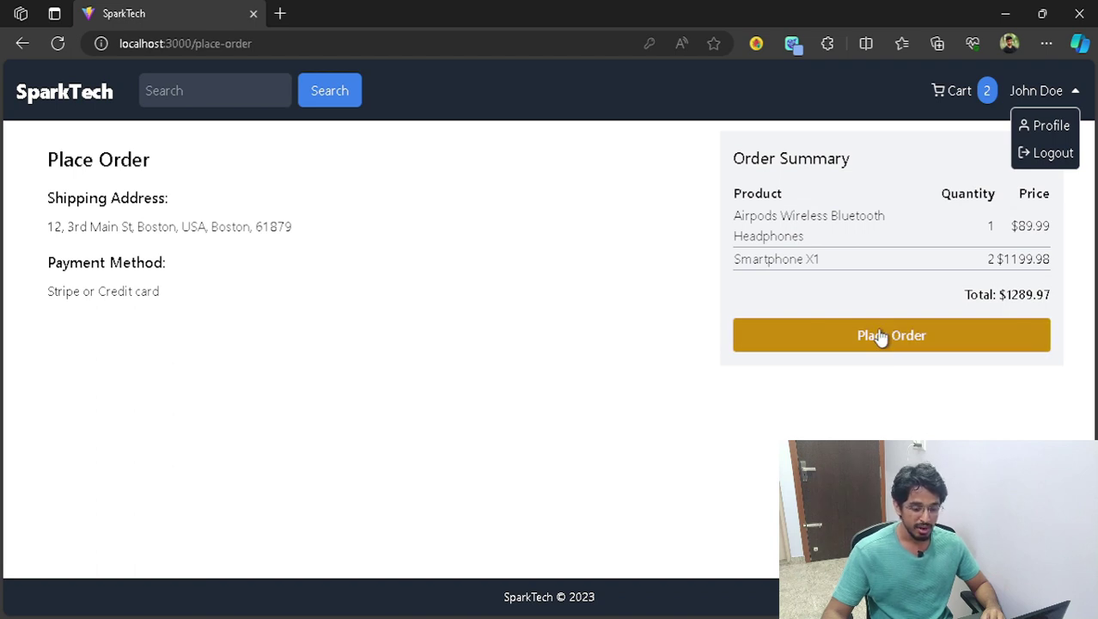
pyautogui.click(1079, 92)
pyautogui.click(1001, 342)
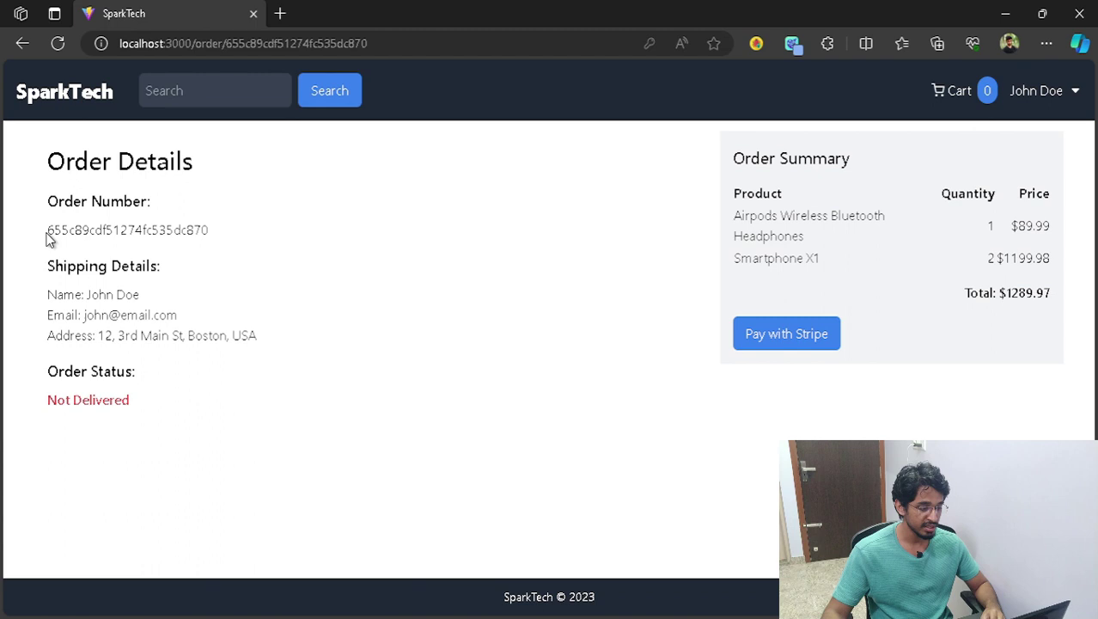
# - Start Stripe payment for the $1,289.97 order from its Order Details page
pyautogui.moveTo(47, 230); pyautogui.dragTo(276, 229)
pyautogui.click(286, 253)
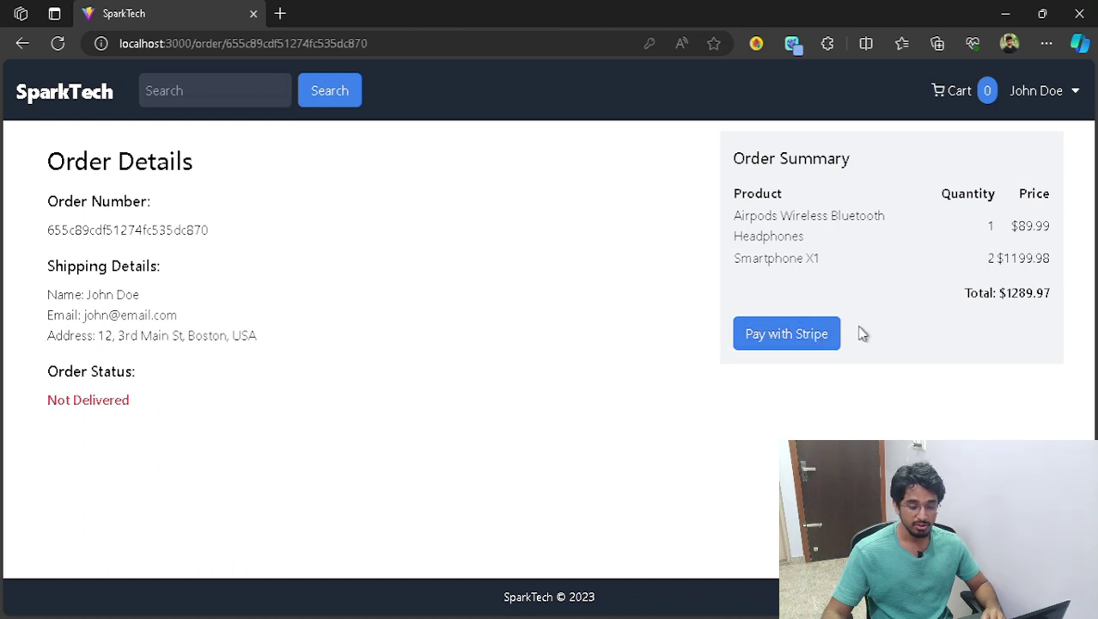
pyautogui.click(812, 337)
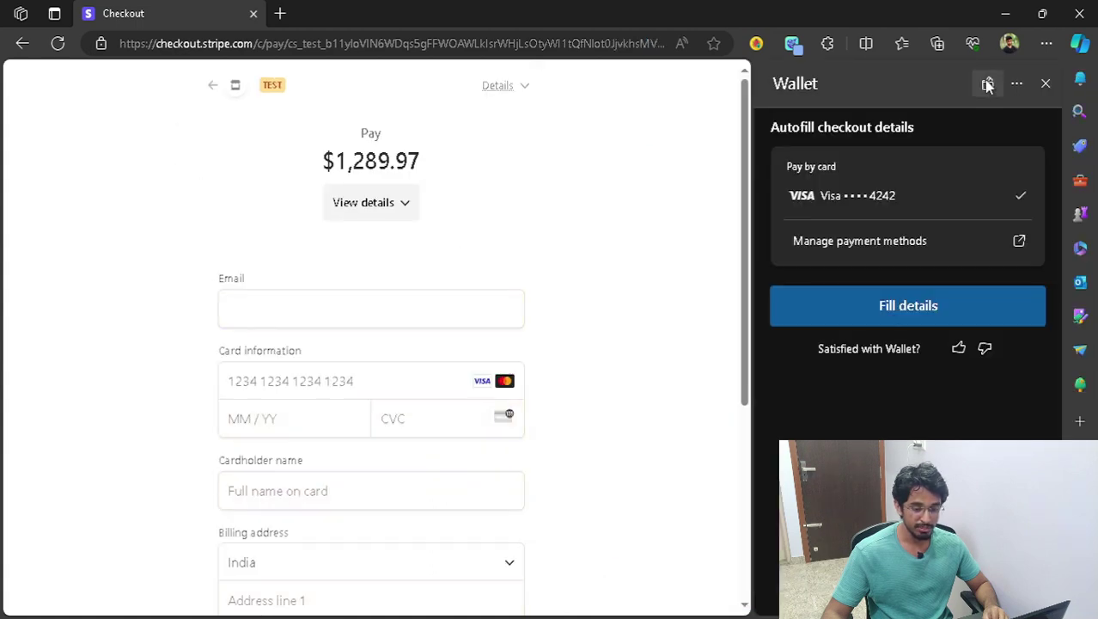
# - Replace the checkout email with a suggested saved address
pyautogui.click(1046, 83)
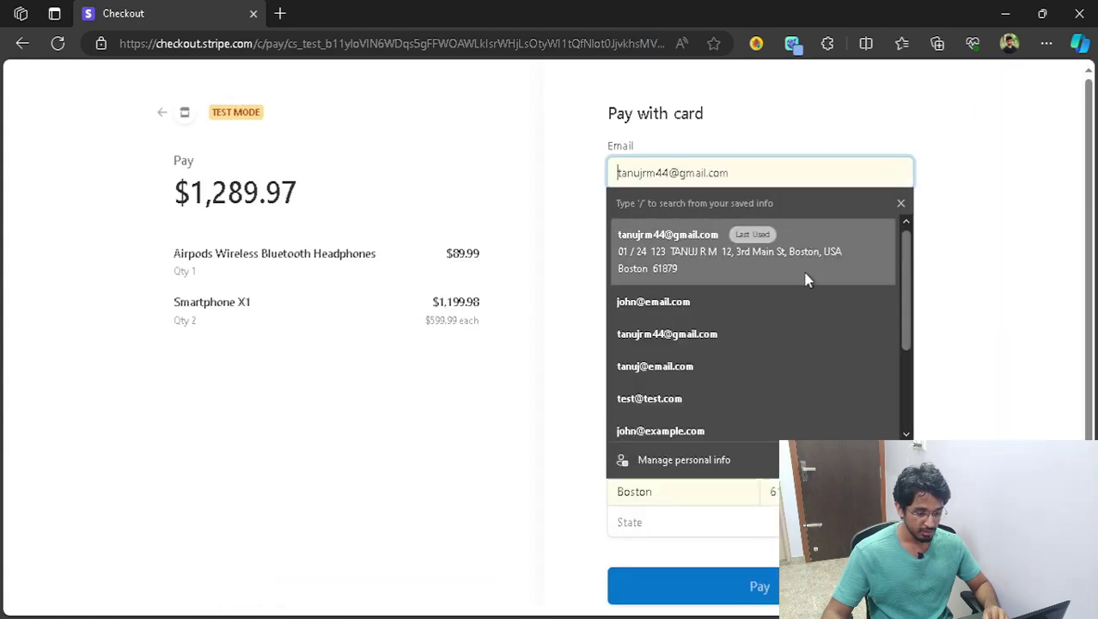
pyautogui.click(806, 277)
pyautogui.scroll(-1, 740, 181)
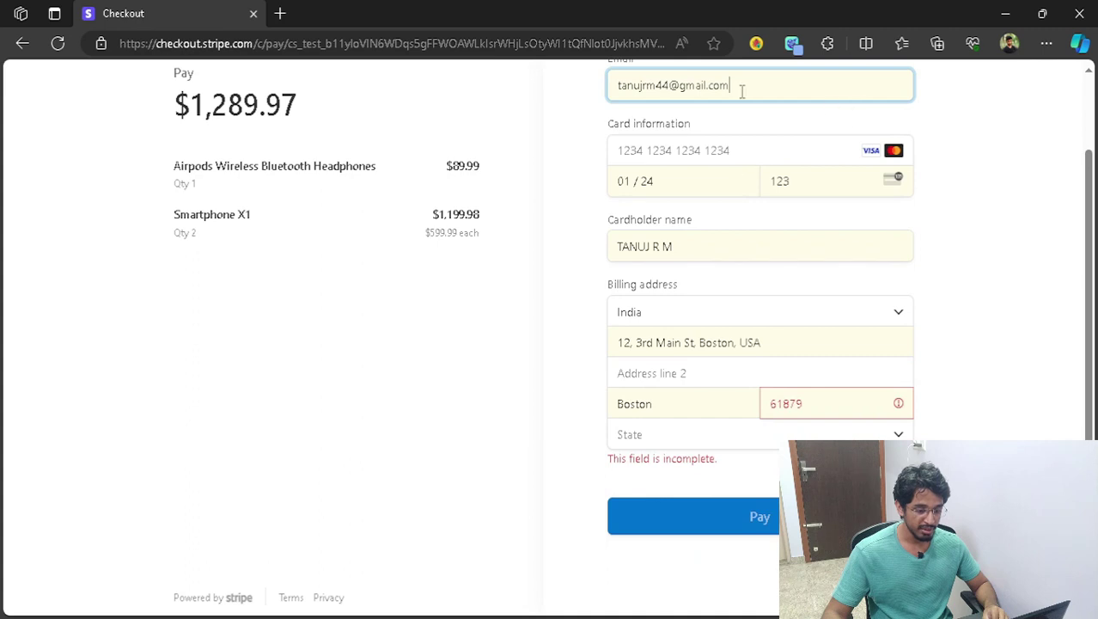
pyautogui.doubleClick(741, 91)
pyautogui.hotkey('ctrl', 'a')
pyautogui.press('BackSpace')
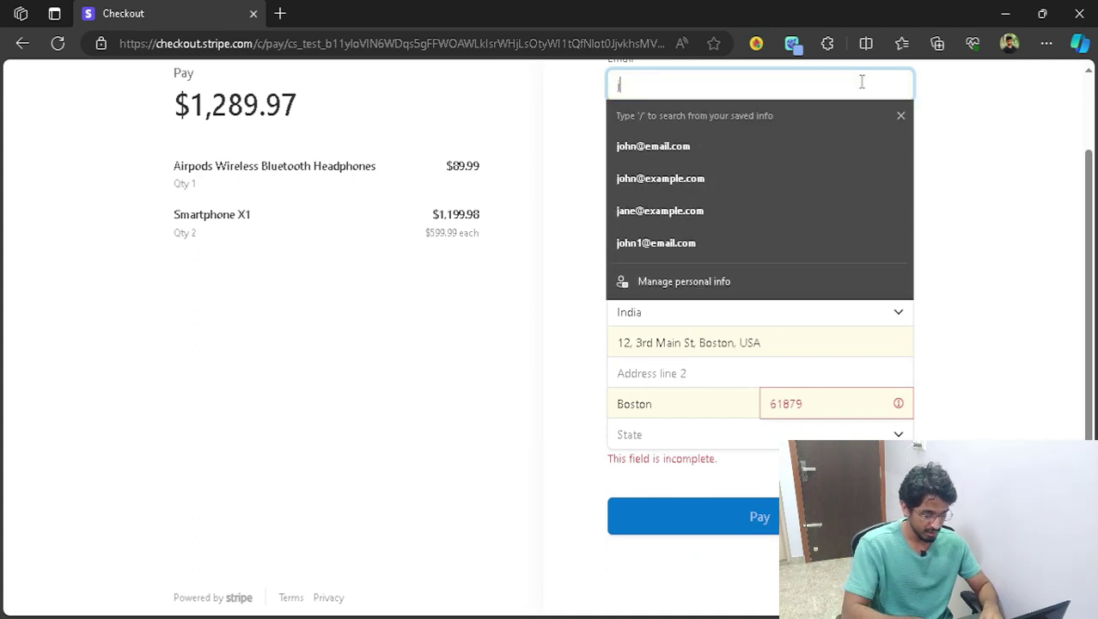
pyautogui.write('john')
pyautogui.press('Down')
pyautogui.press('Return')
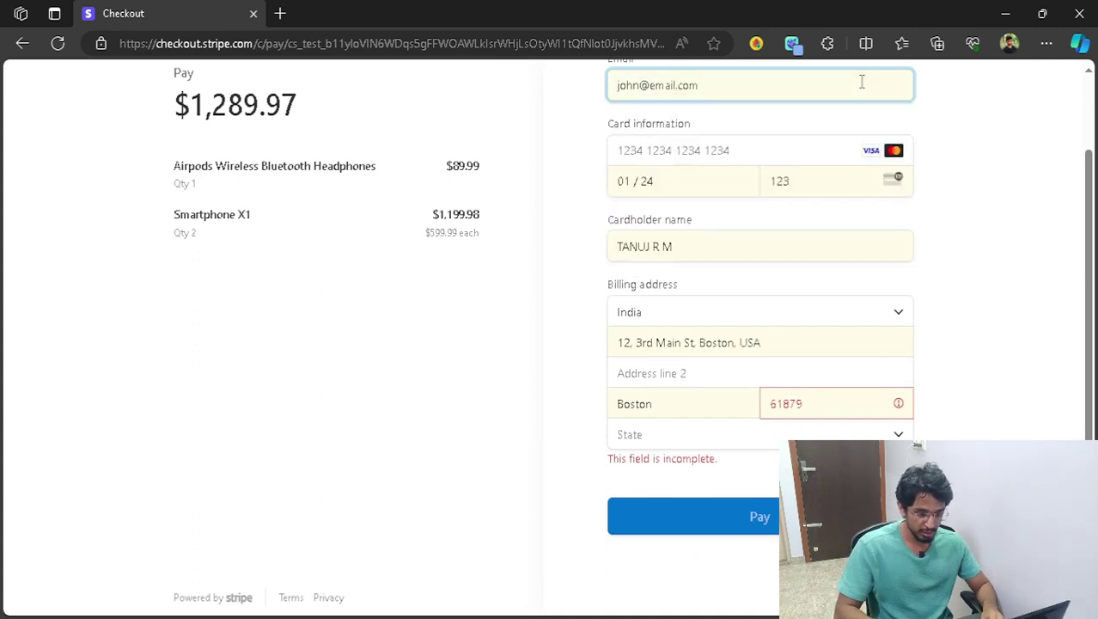
# - Fill the card from the saved Visa ••••4242 and enter a new cardholder name
pyautogui.click(789, 155)
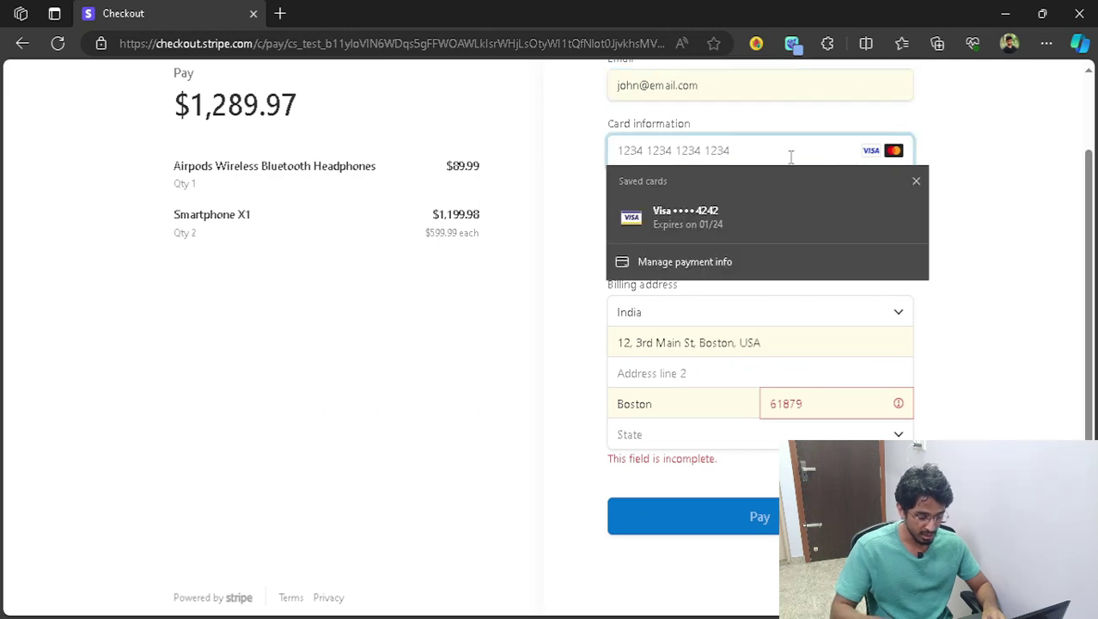
pyautogui.click(787, 213)
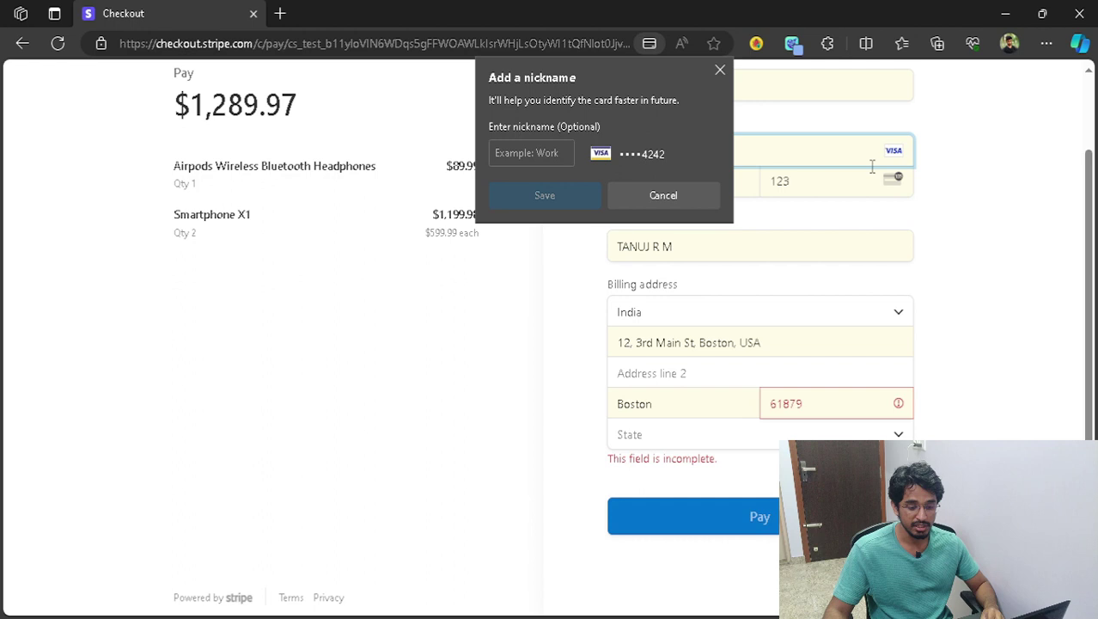
pyautogui.click(721, 69)
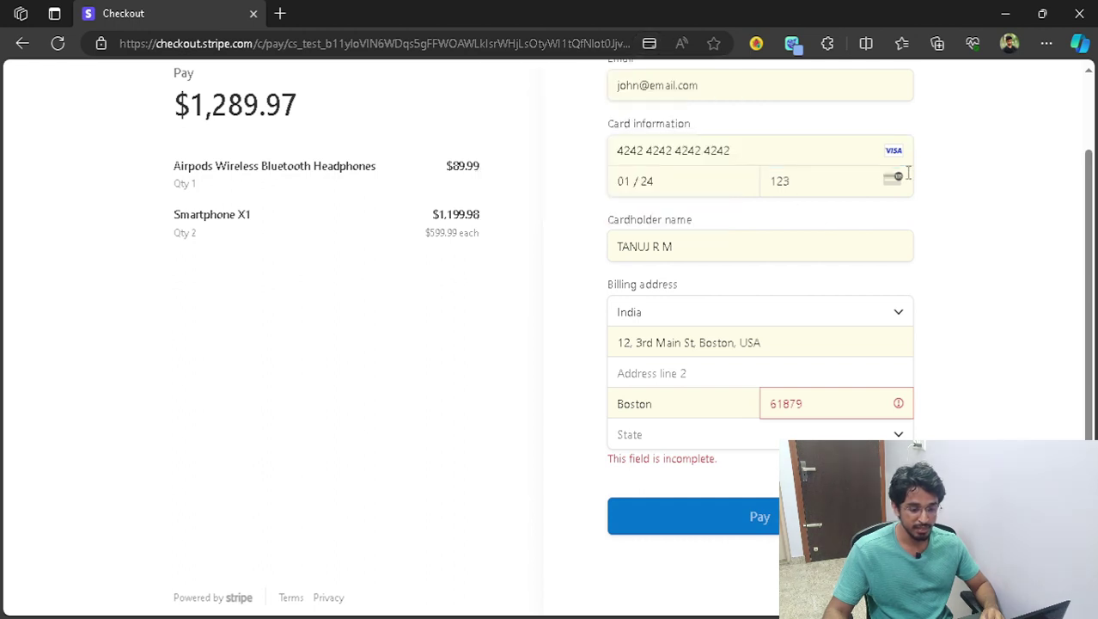
pyautogui.moveTo(717, 245); pyautogui.dragTo(502, 243)
pyautogui.write('Joh')
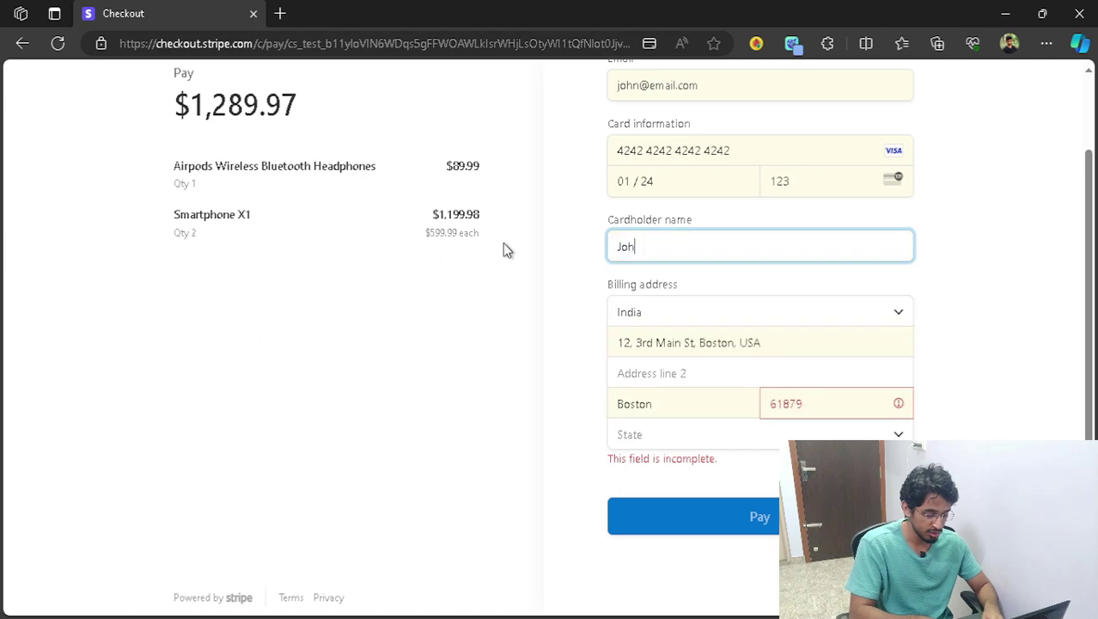
pyautogui.write('n')
pyautogui.press('Return')
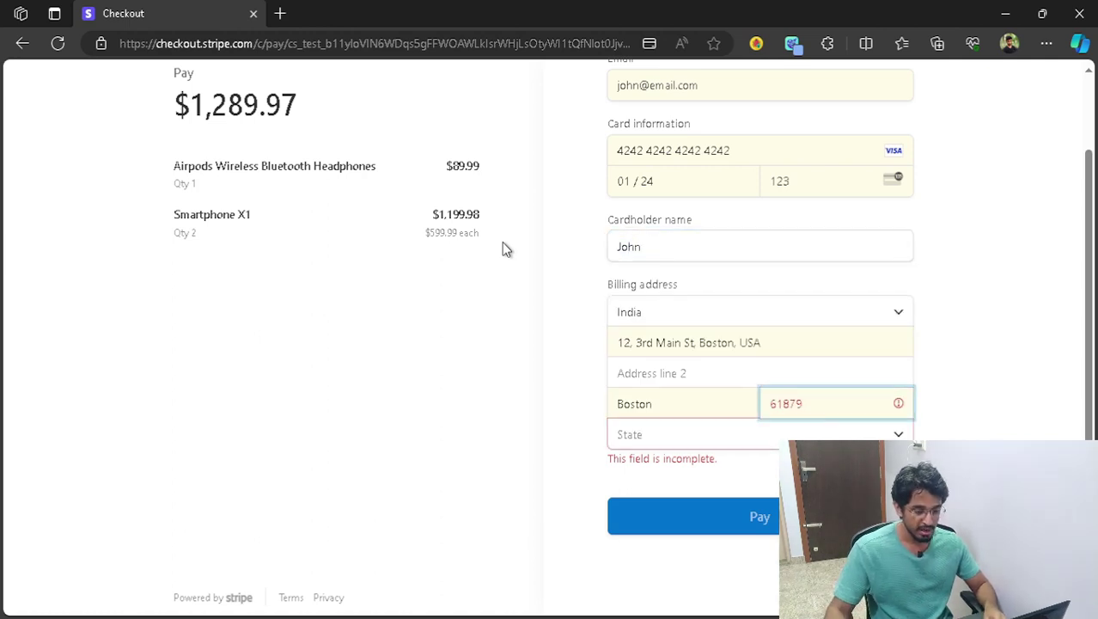
# - Set the billing country to United States and pay the $1,289.97
pyautogui.click(885, 312)
pyautogui.click(928, 364)
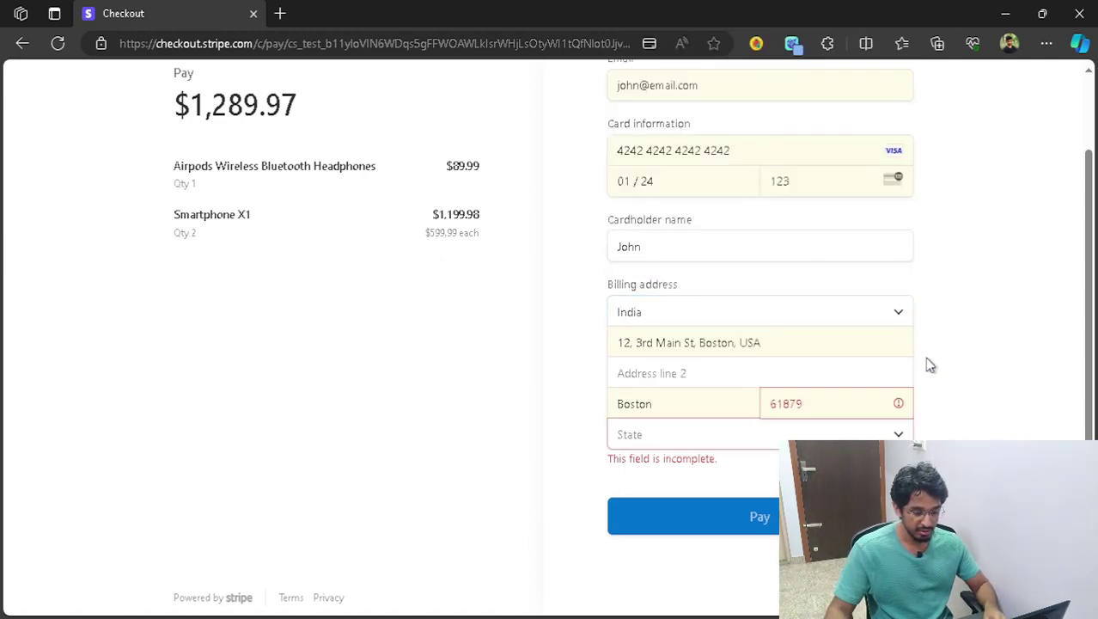
pyautogui.click(787, 359)
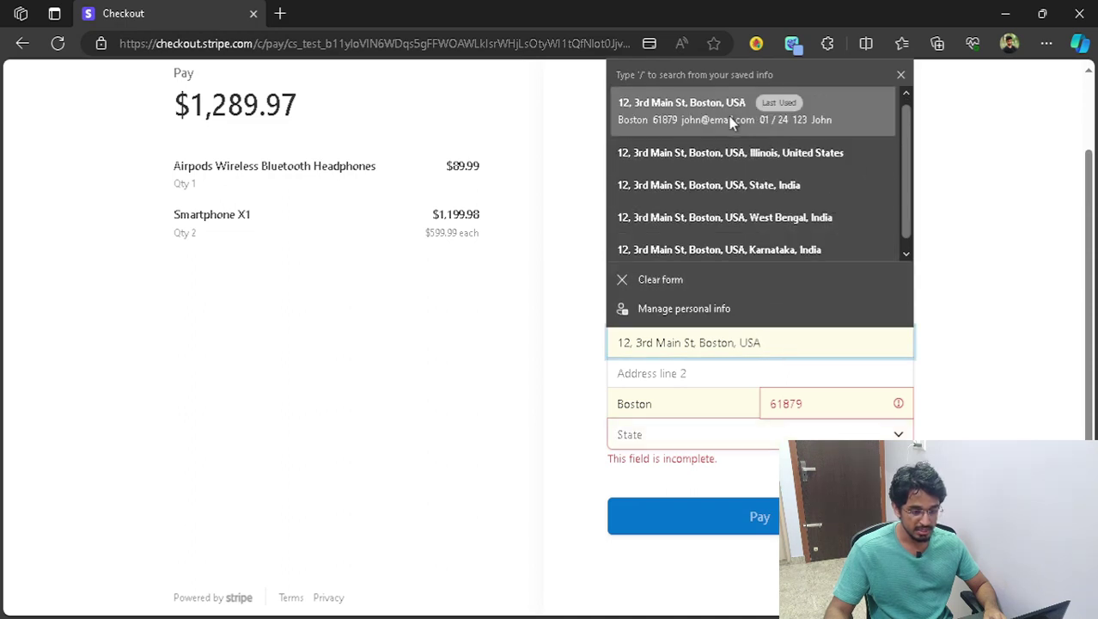
pyautogui.press('Escape')
pyautogui.click(894, 313)
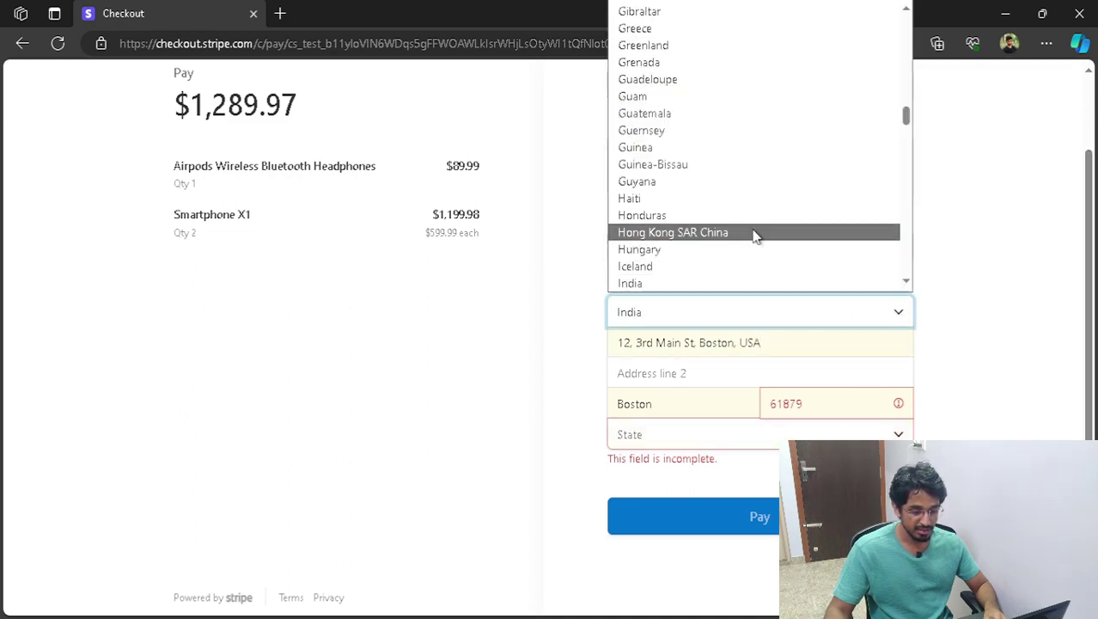
pyautogui.scroll(-8, 757, 235)
pyautogui.scroll(-20, 769, 232)
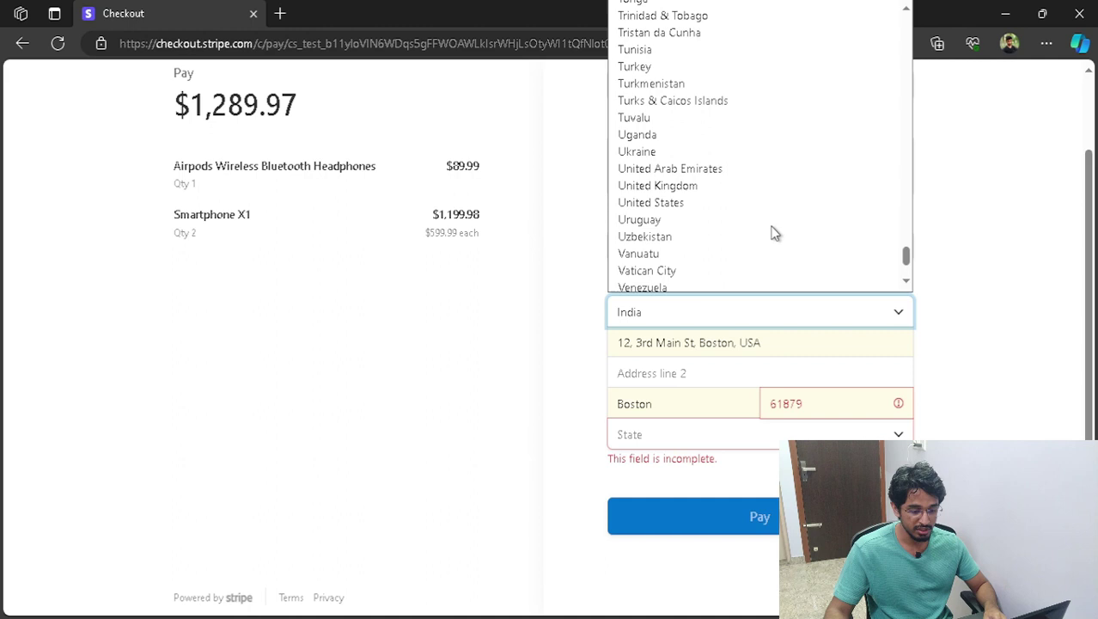
pyautogui.scroll(-3, 696, 284)
pyautogui.scroll(4, 713, 172)
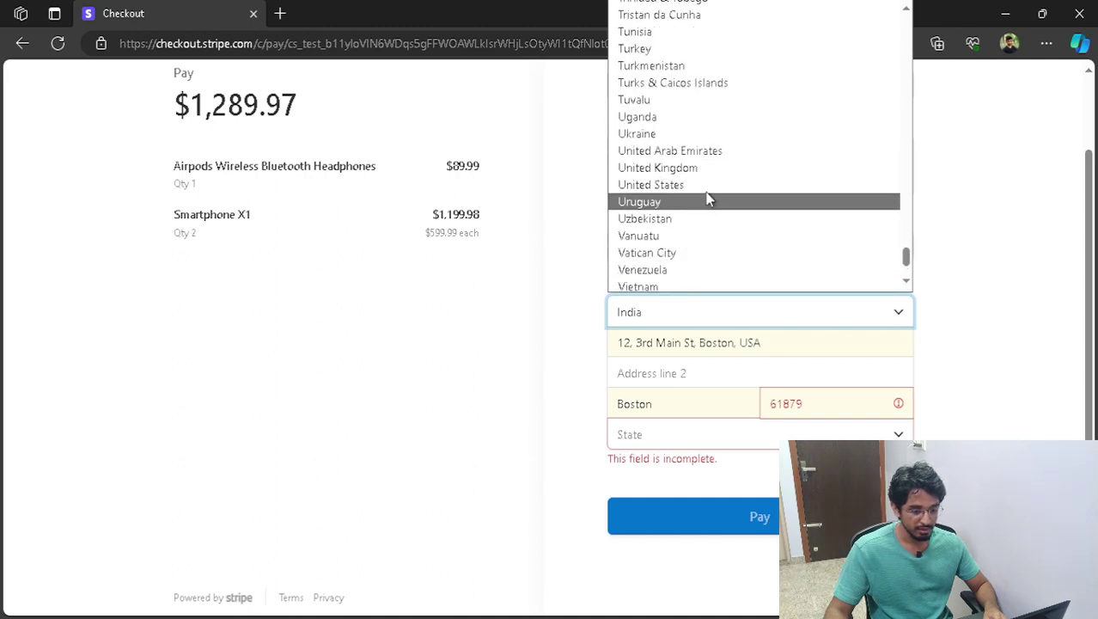
pyautogui.click(705, 182)
pyautogui.click(808, 501)
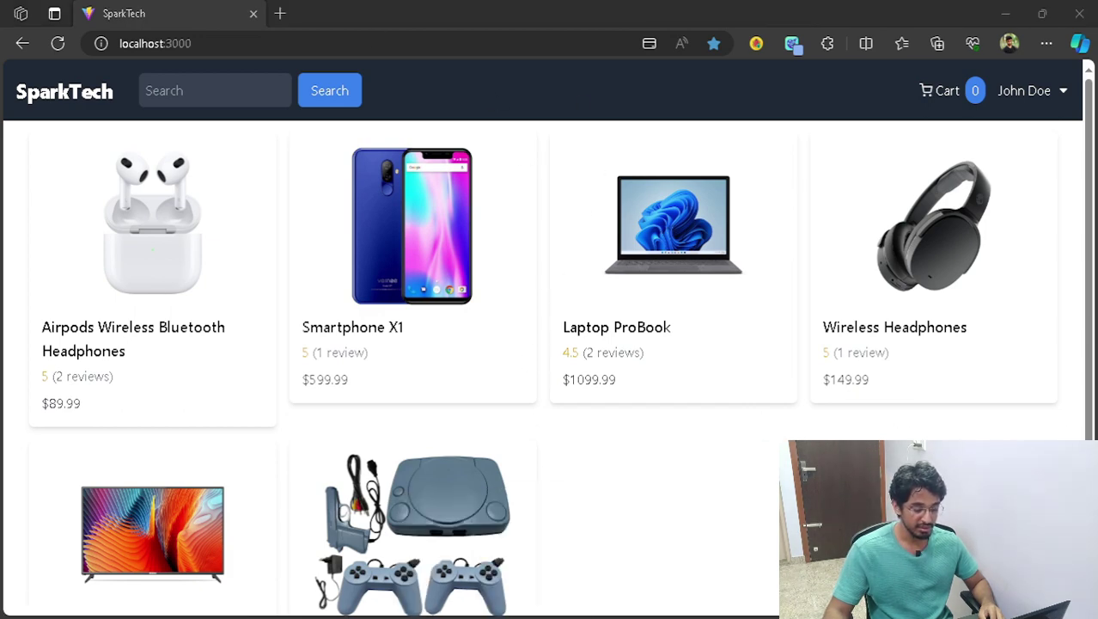
pyautogui.hotkey('alt', 'Tab')
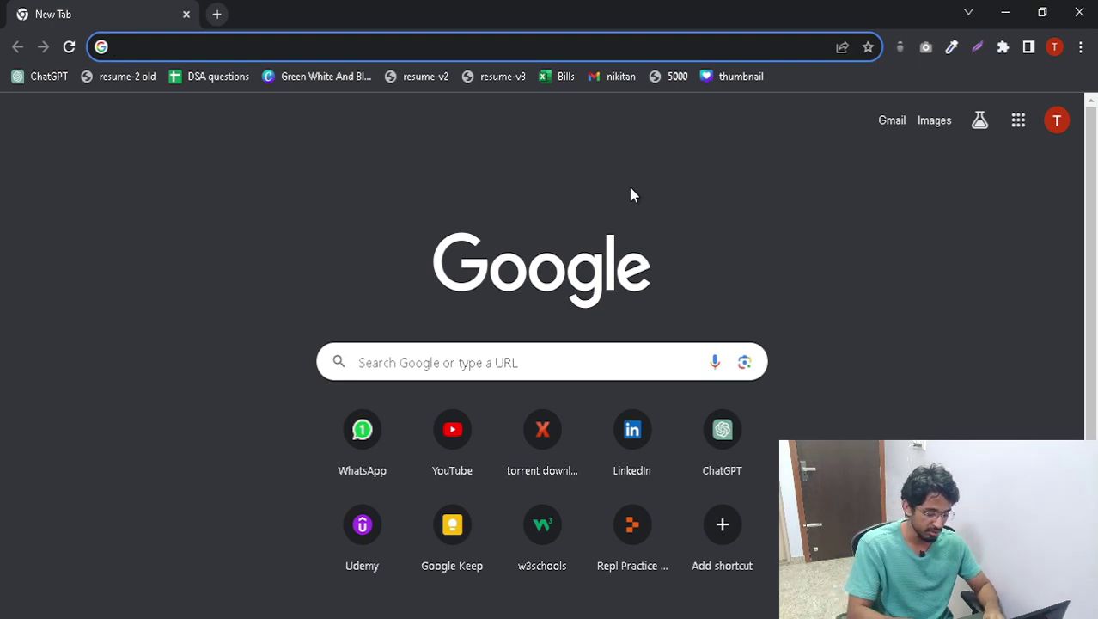
# - Load the Stripe dashboard in Chrome by entering 'strip' in the address bar
pyautogui.write('strip')
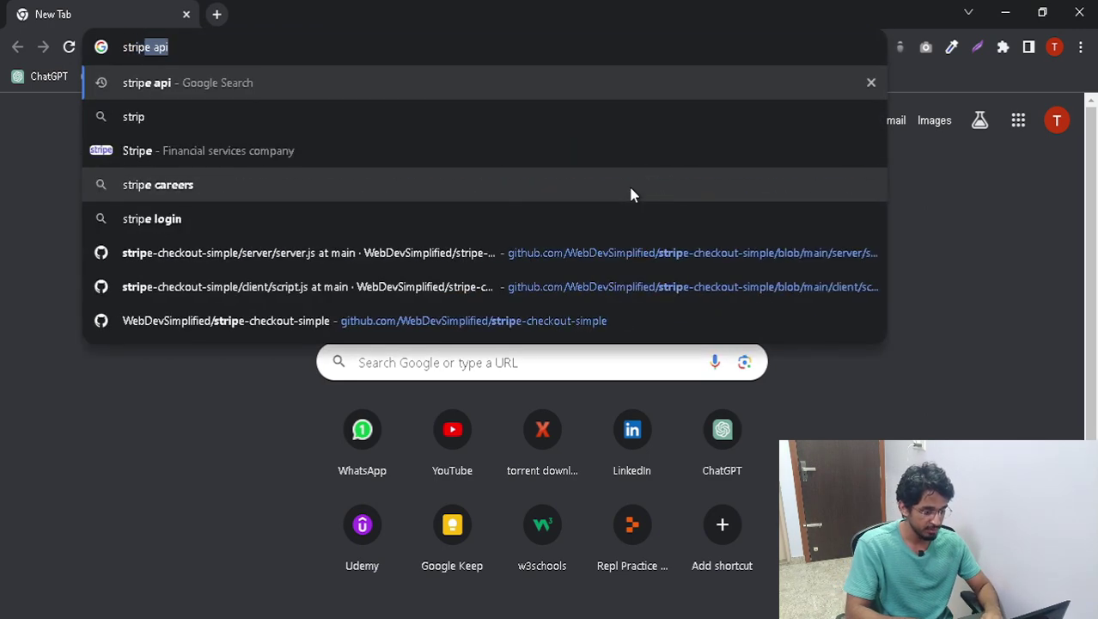
pyautogui.press('Return')
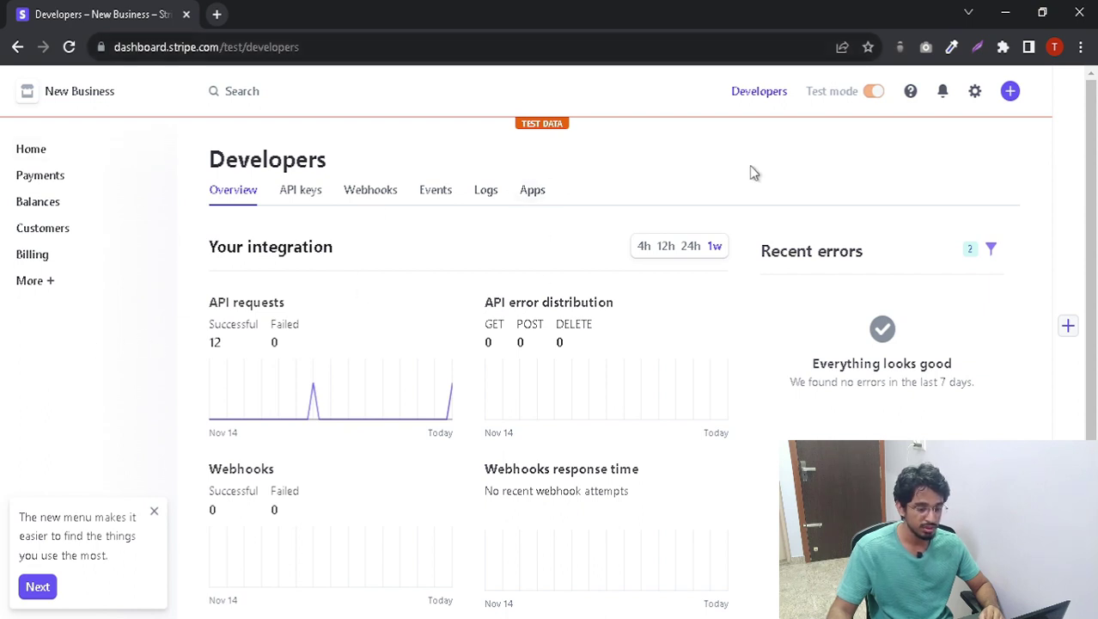
# - Confirm the $1,289.97 payment shows Succeeded in Stripe Payments, then return to Edge
pyautogui.click(60, 180)
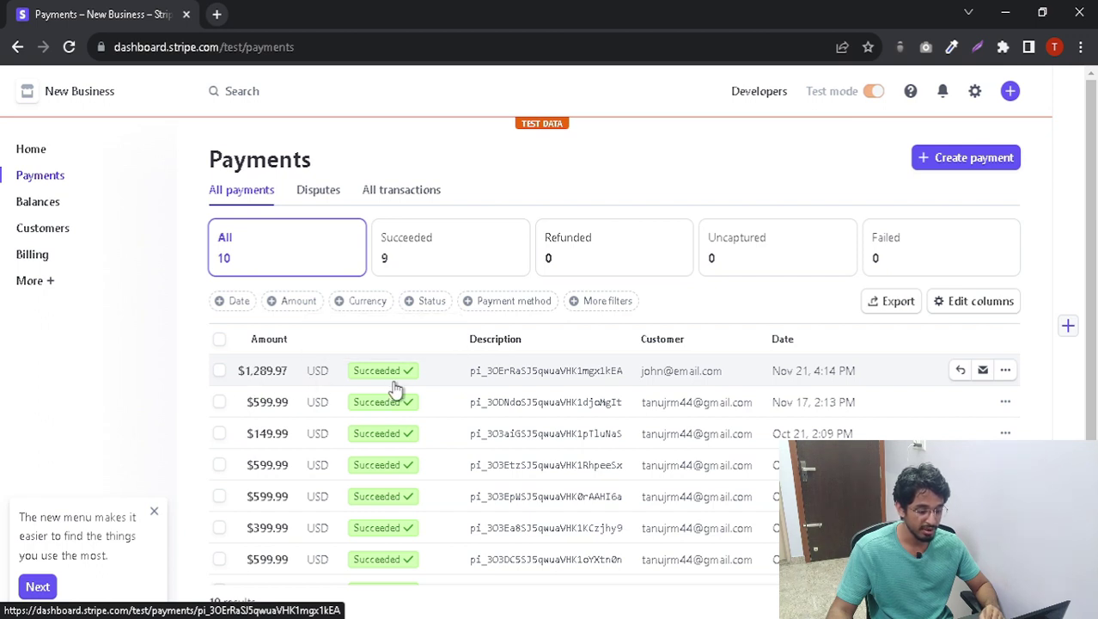
pyautogui.moveTo(388, 386)
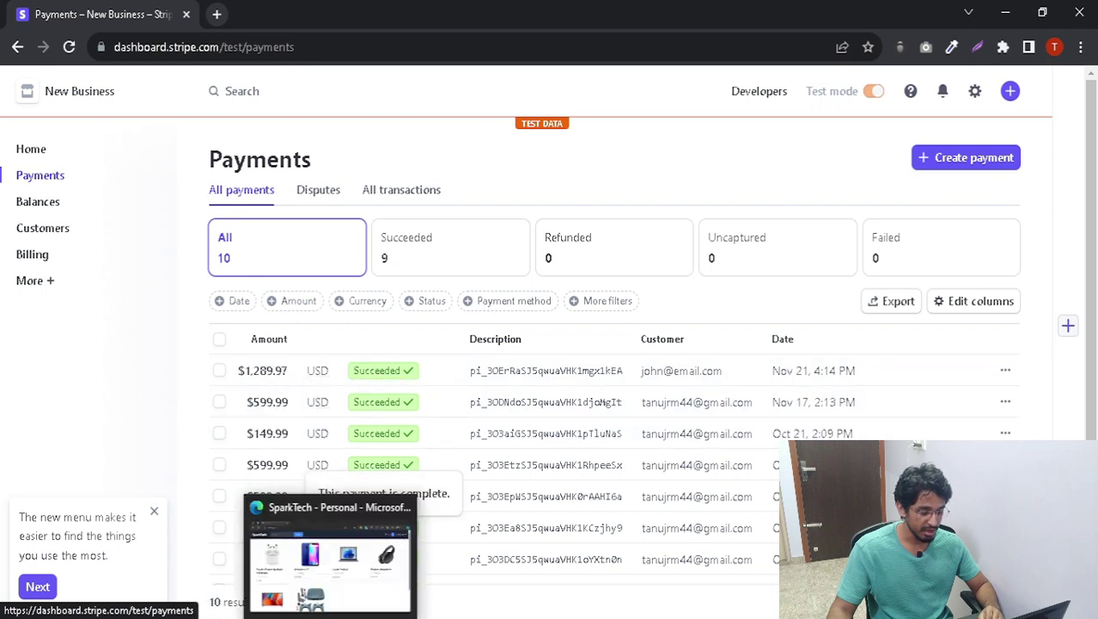
pyautogui.click(331, 544)
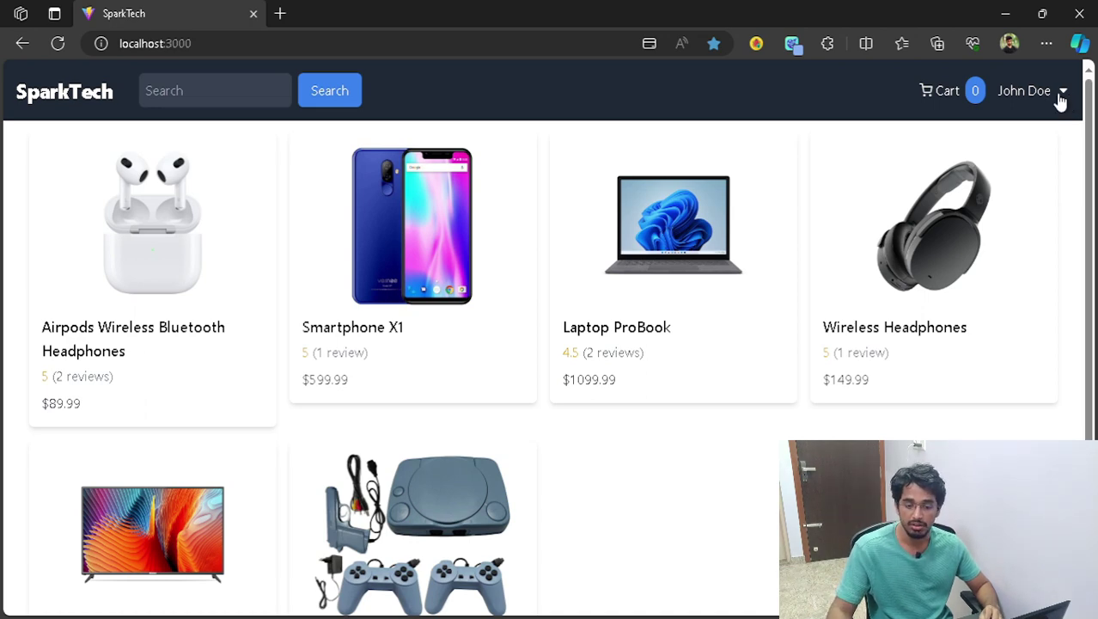
# - Log the customer out of SparkTech and sign in with a Google account
pyautogui.click(1047, 96)
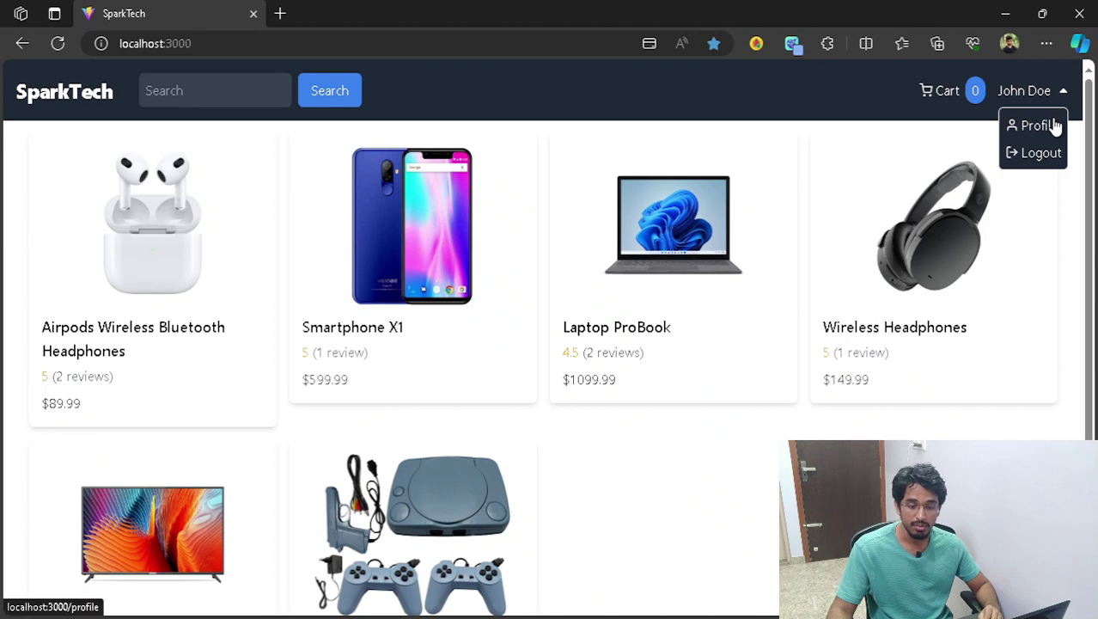
pyautogui.click(1044, 93)
pyautogui.click(1052, 93)
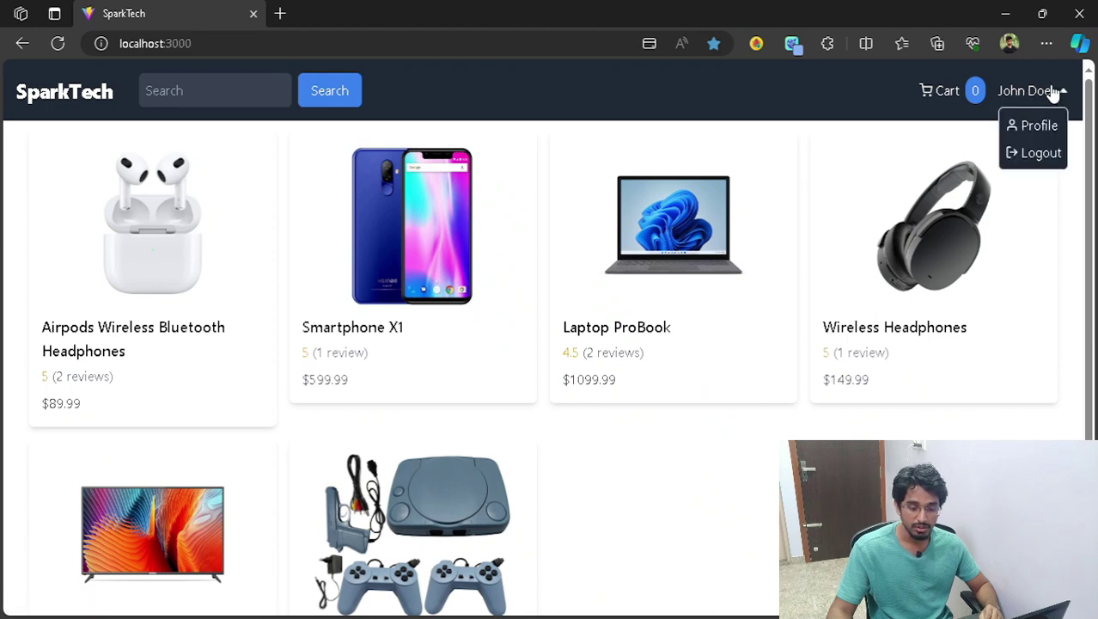
pyautogui.click(1045, 158)
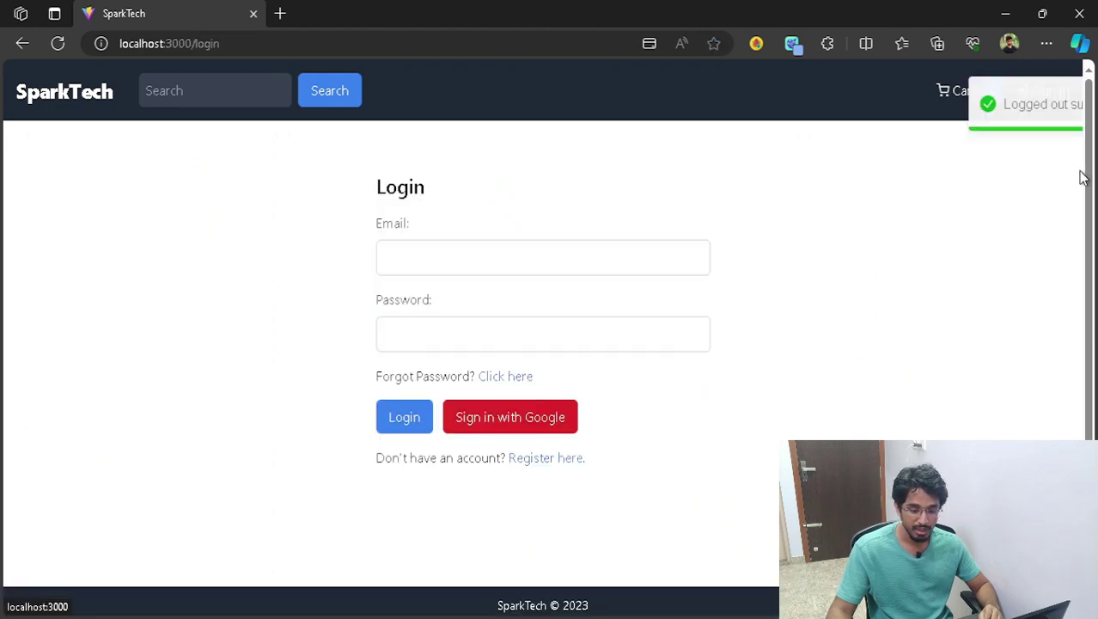
pyautogui.click(1054, 91)
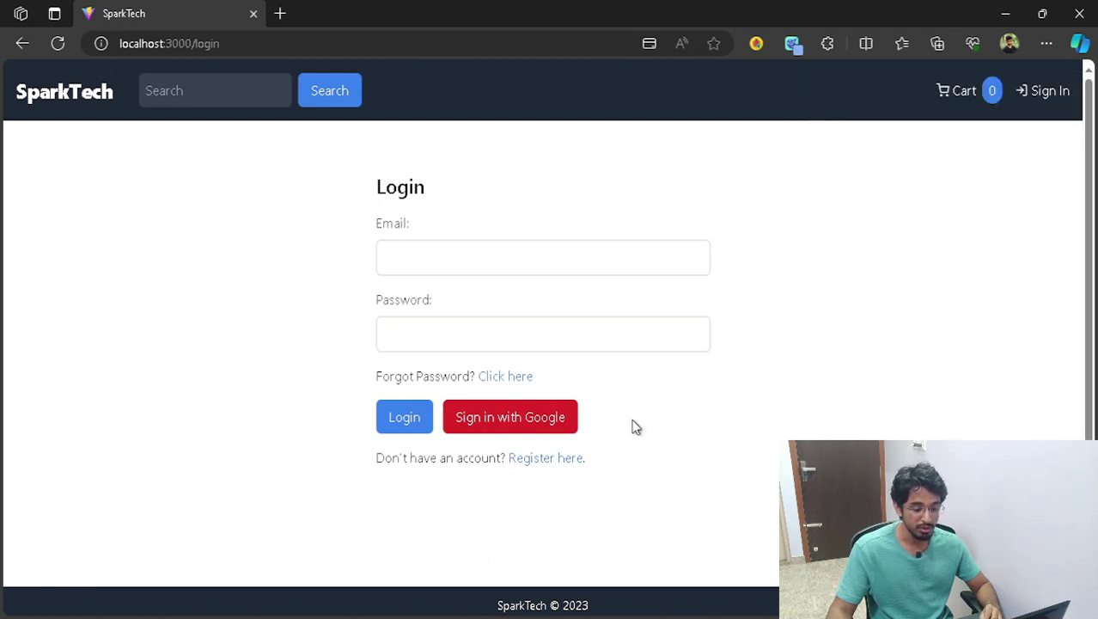
pyautogui.click(543, 422)
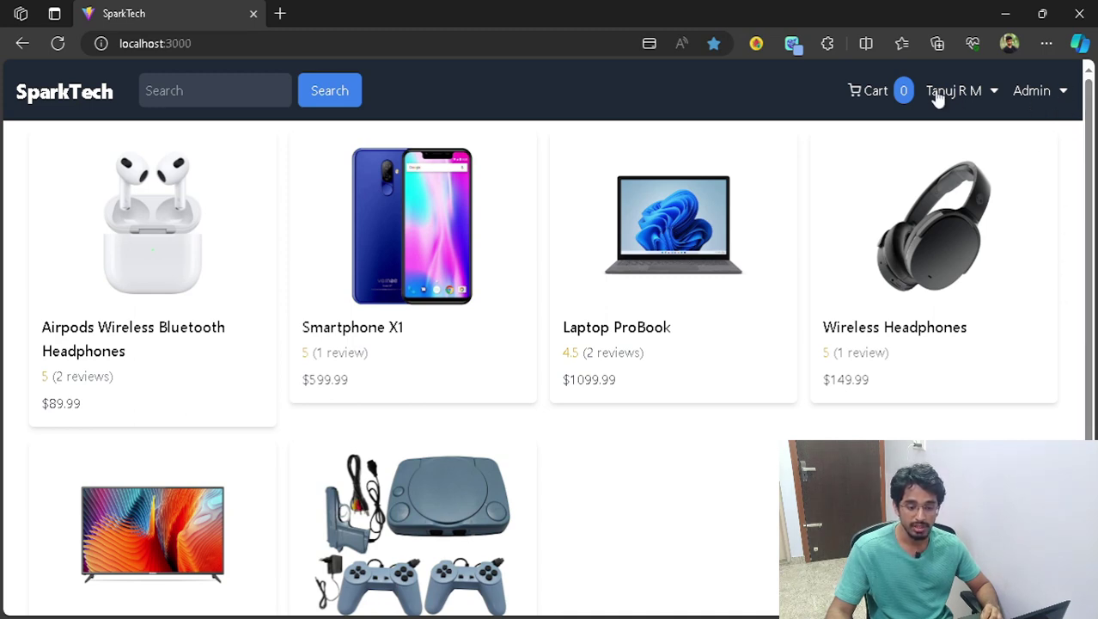
# - From the admin Orders List, open details of the third order ($1483.47)
pyautogui.click(1049, 92)
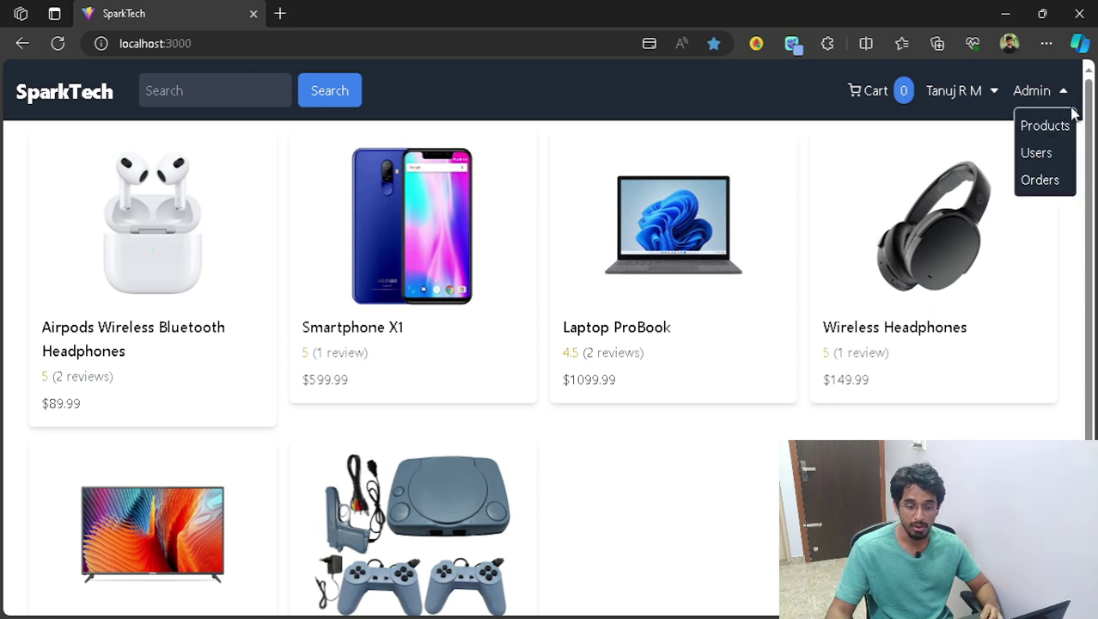
pyautogui.click(1048, 182)
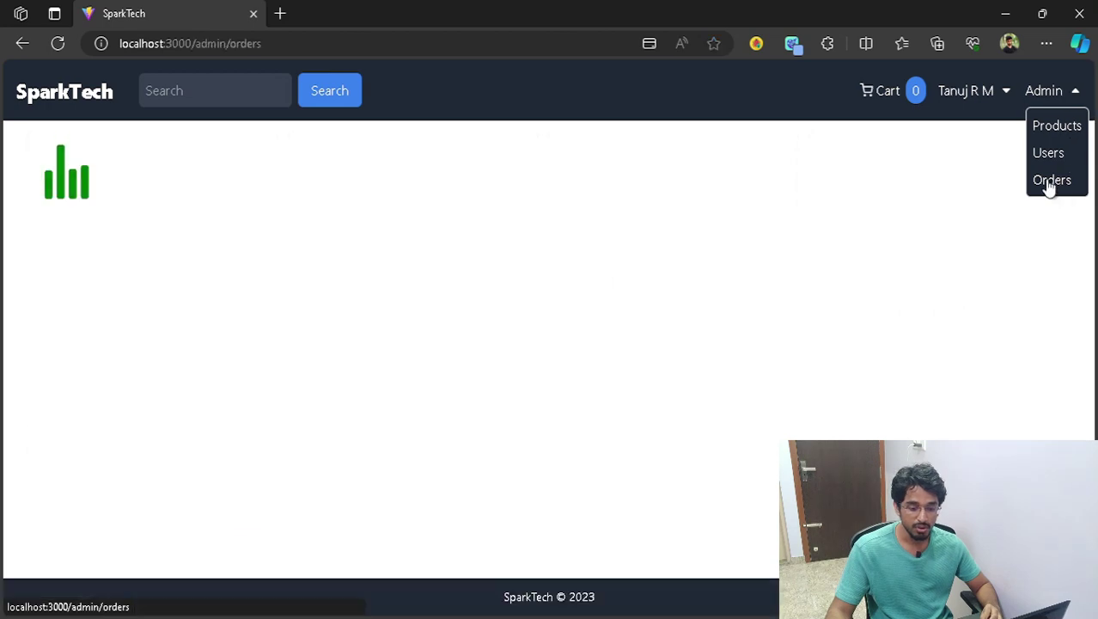
pyautogui.click(1070, 95)
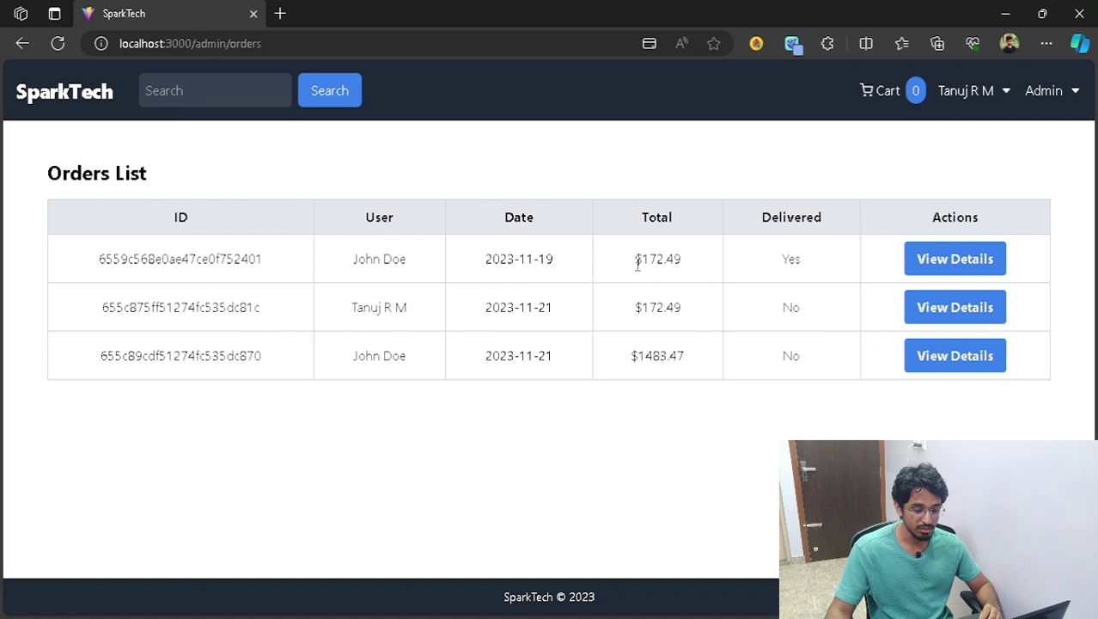
pyautogui.doubleClick(552, 259)
pyautogui.click(530, 367)
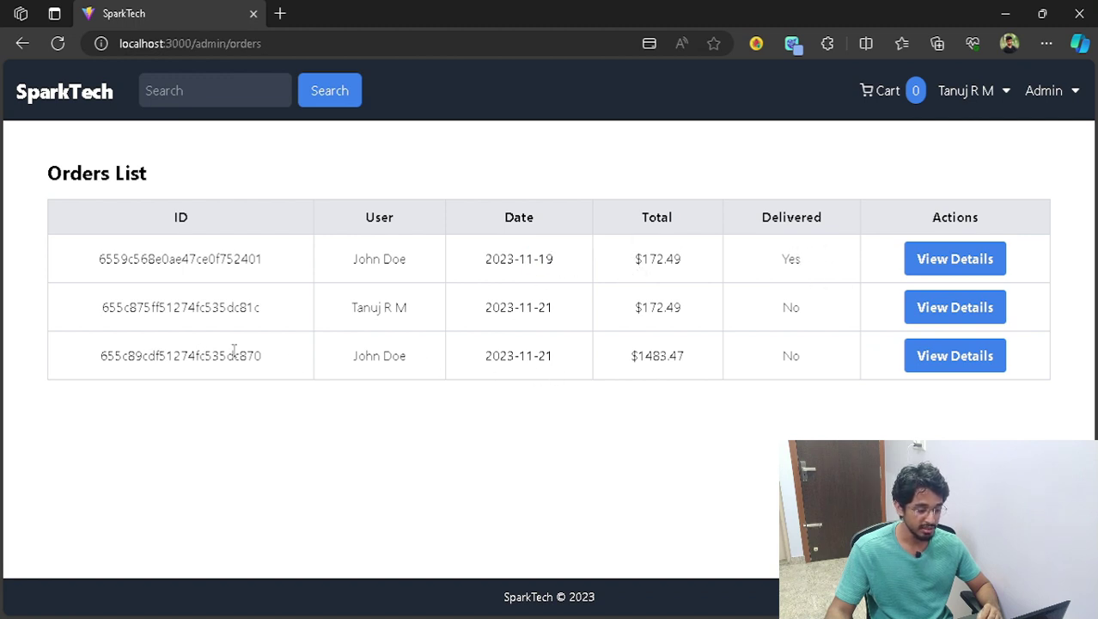
pyautogui.moveTo(635, 360); pyautogui.dragTo(708, 356)
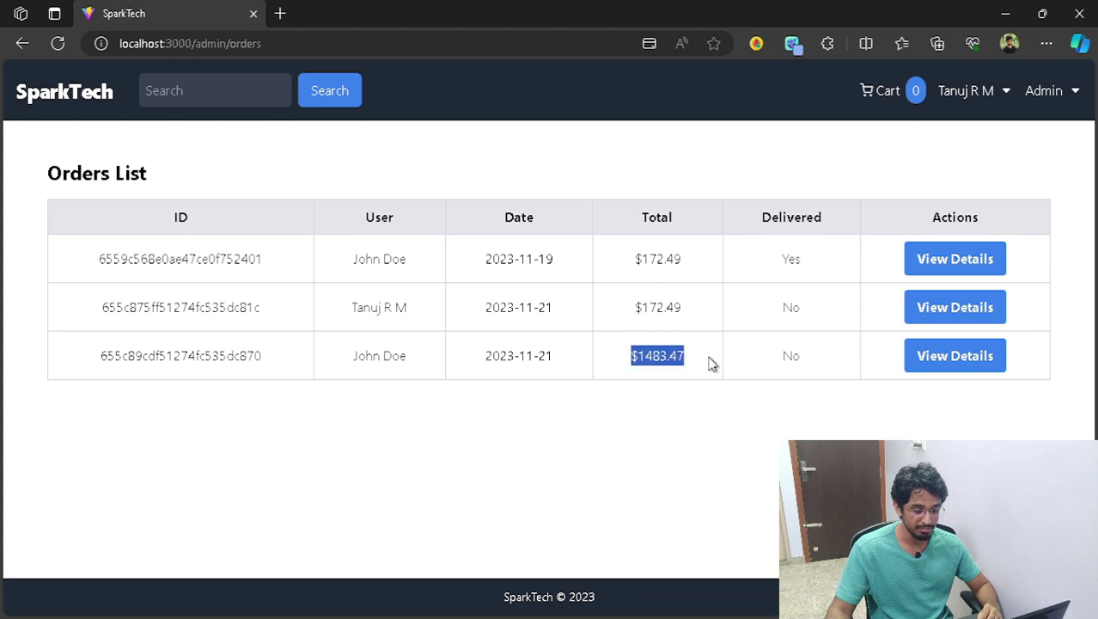
pyautogui.click(674, 385)
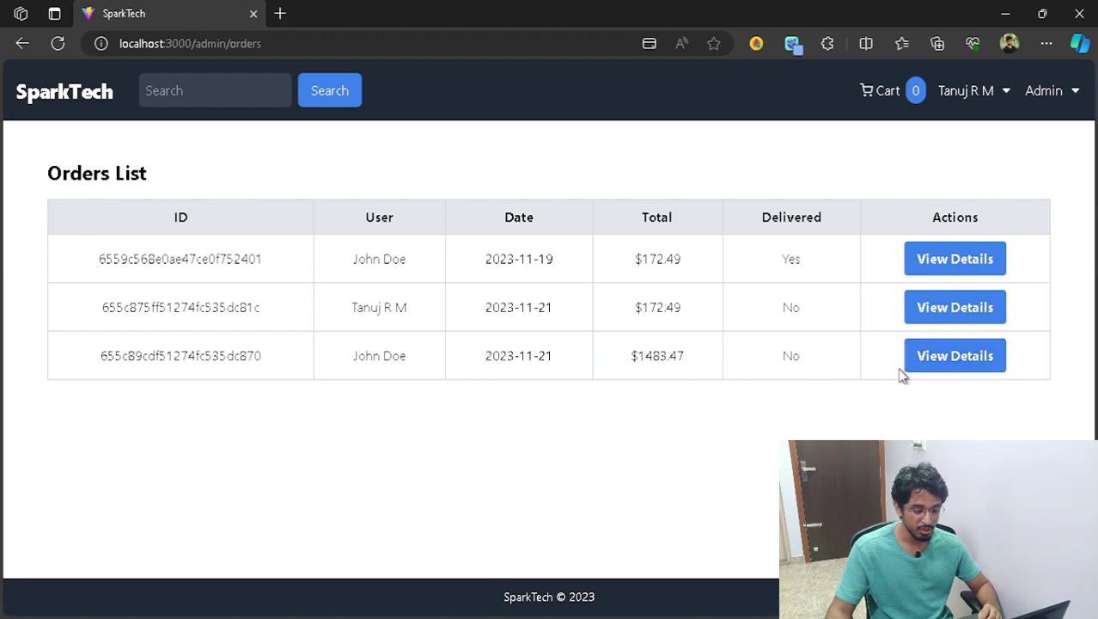
pyautogui.click(928, 361)
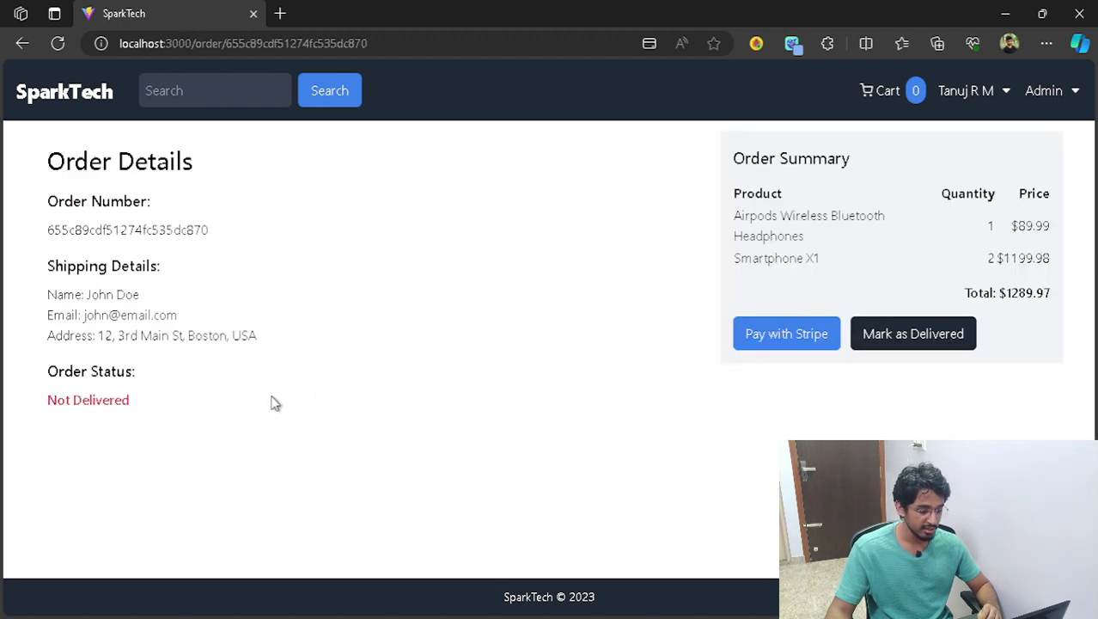
# - Mark the $1289.97 order as Delivered on its Order Details page
pyautogui.moveTo(152, 400); pyautogui.dragTo(15, 404)
pyautogui.click(187, 428)
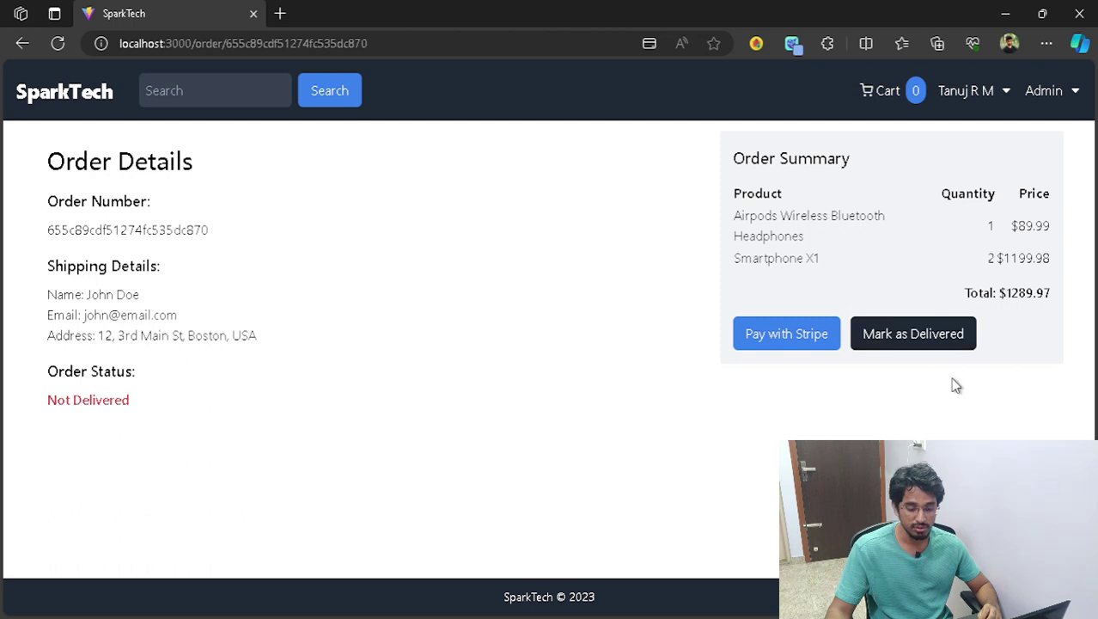
pyautogui.click(940, 339)
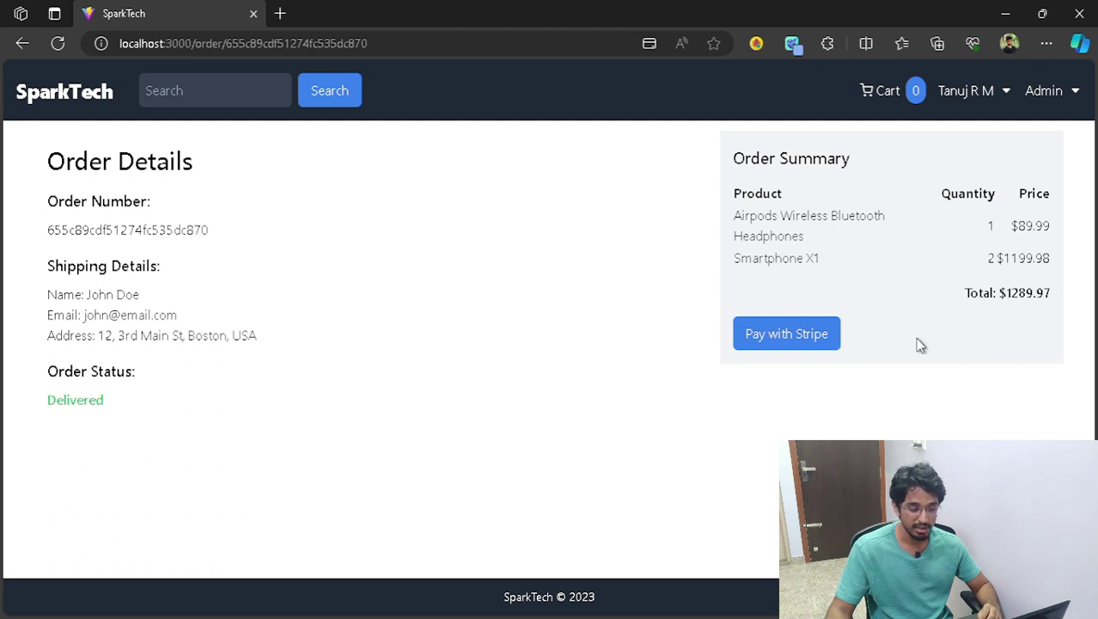
pyautogui.moveTo(105, 401); pyautogui.dragTo(9, 398)
pyautogui.click(264, 441)
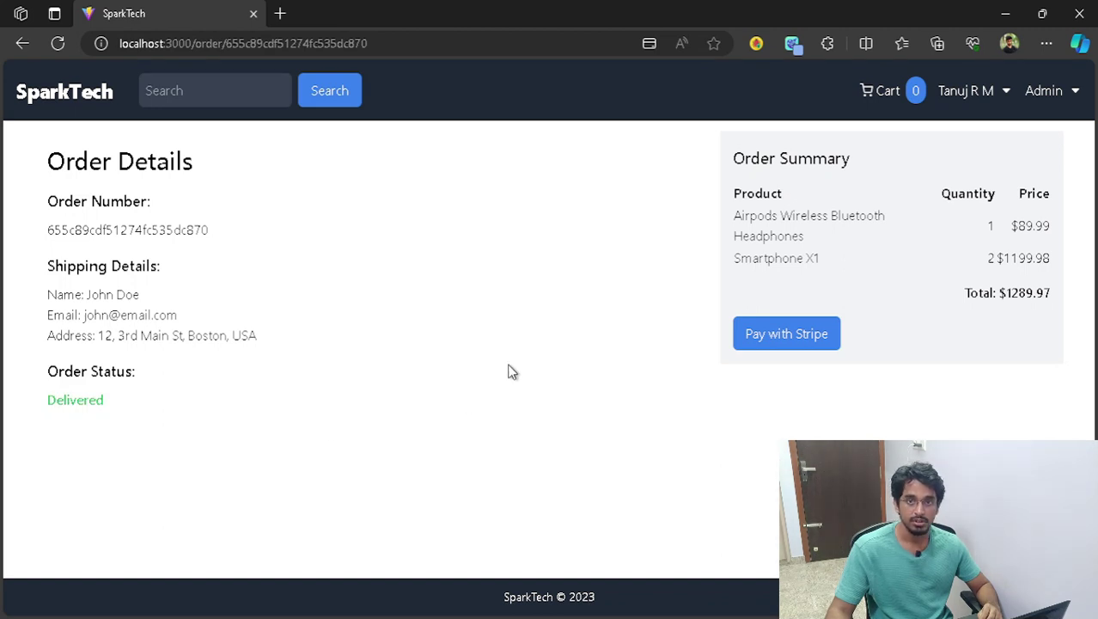
pyautogui.click(1053, 100)
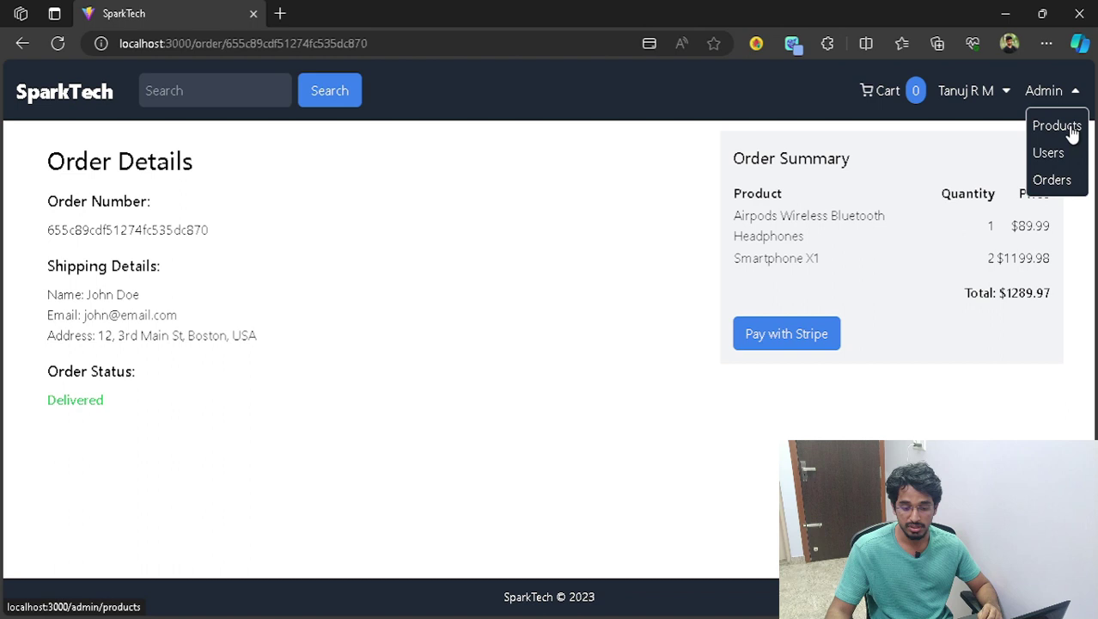
# - Create a new sample product from the admin Products list
pyautogui.click(1065, 127)
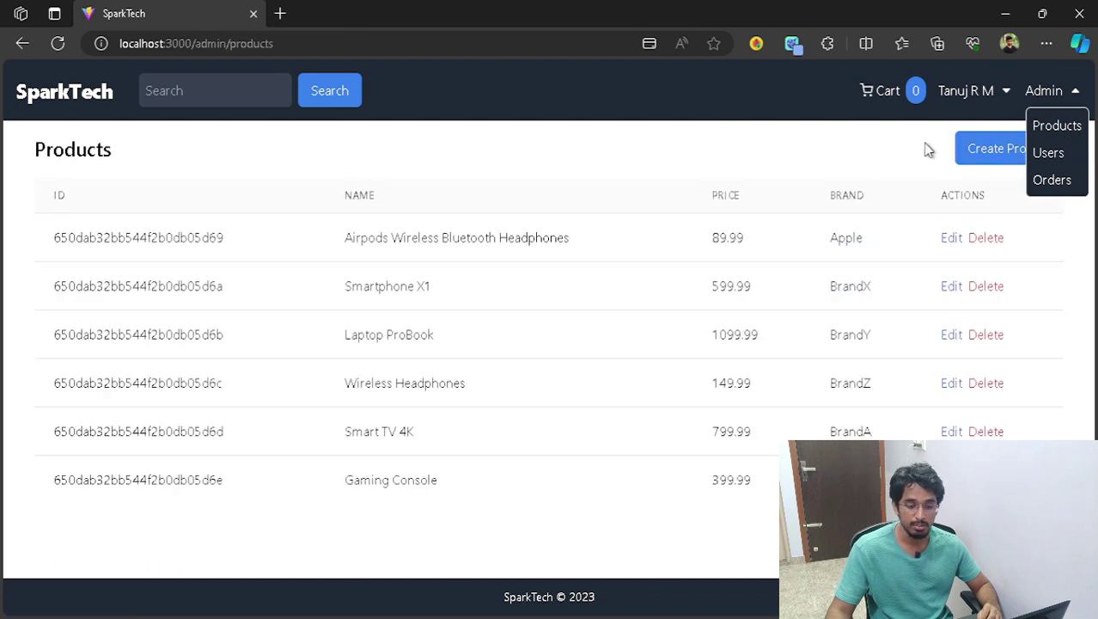
pyautogui.click(1075, 91)
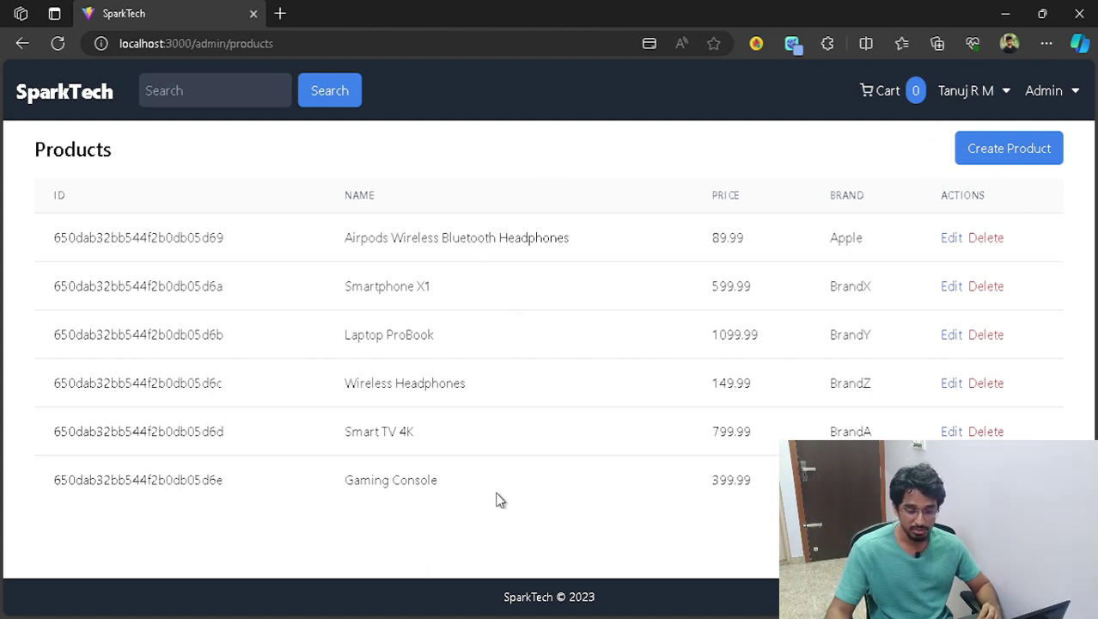
pyautogui.click(1042, 156)
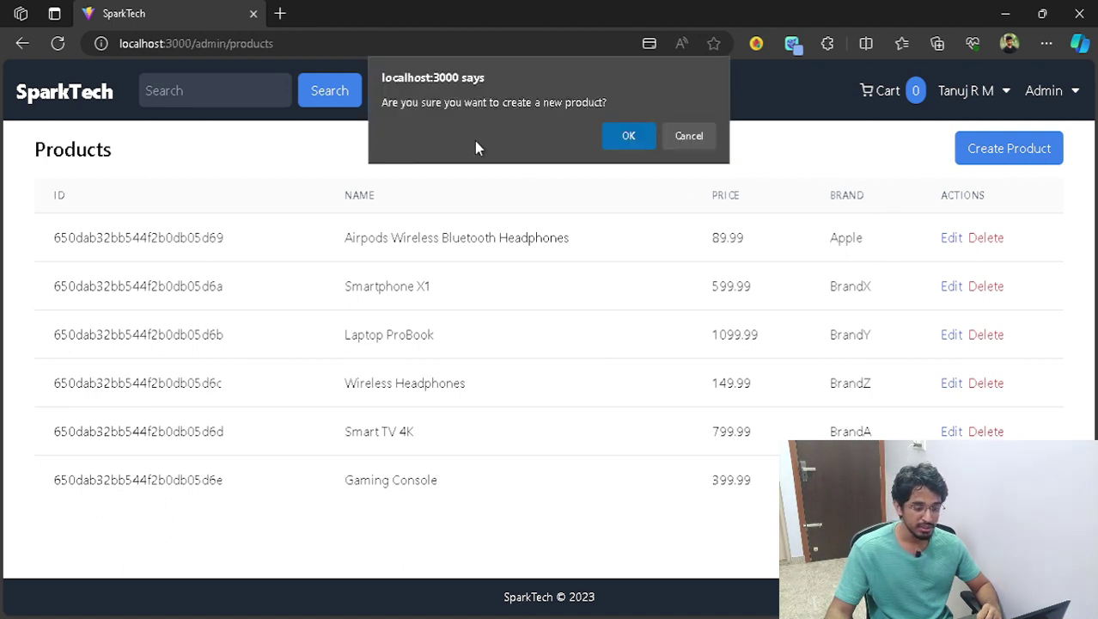
pyautogui.click(627, 138)
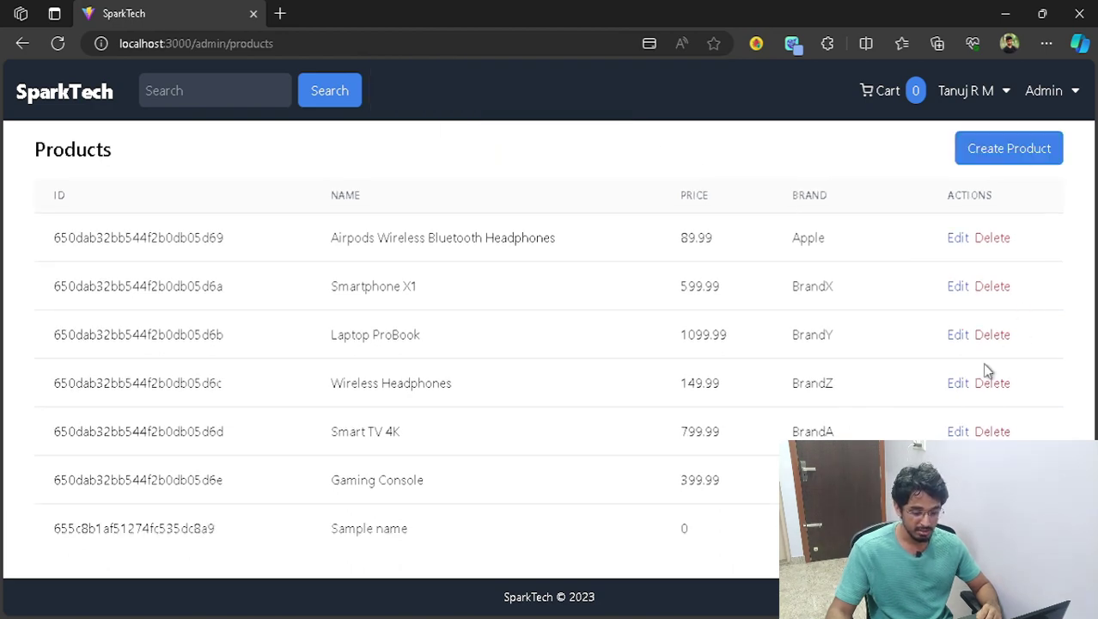
# - Check the new Sample name product on the home page, then open its Edit Product form
pyautogui.click(62, 95)
pyautogui.scroll(-2, 376, 206)
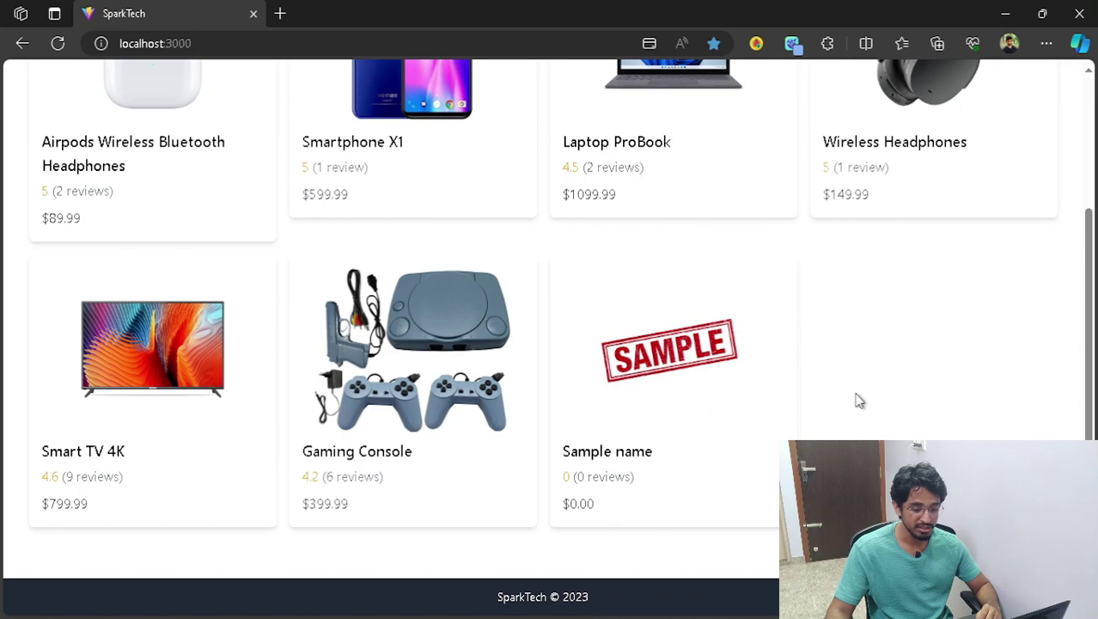
pyautogui.click(731, 369)
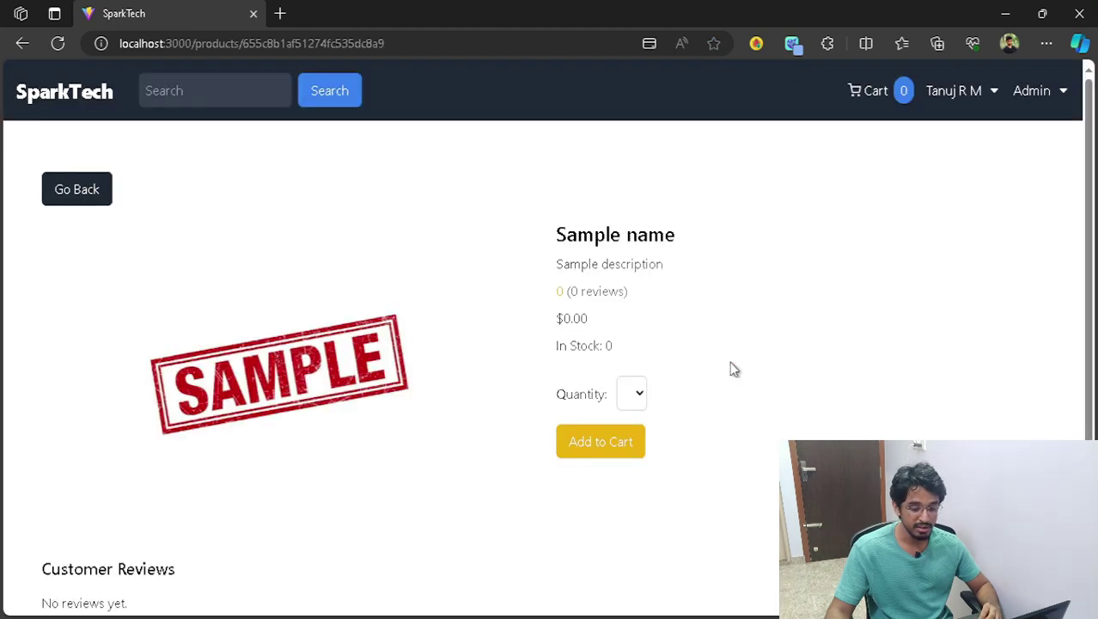
pyautogui.click(1065, 90)
pyautogui.click(1048, 129)
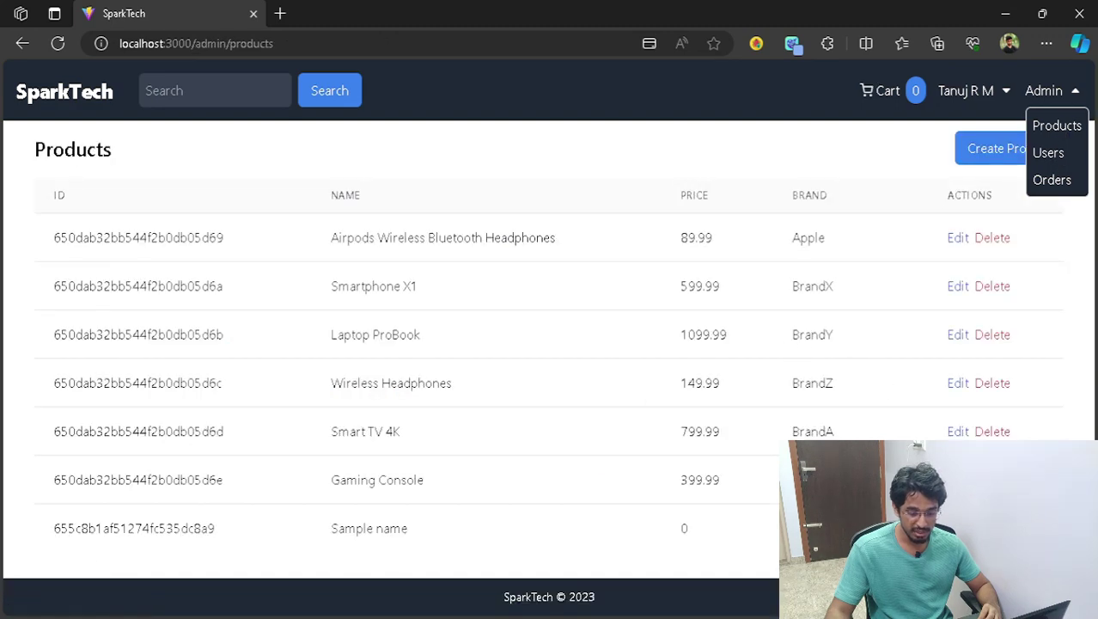
pyautogui.click(958, 527)
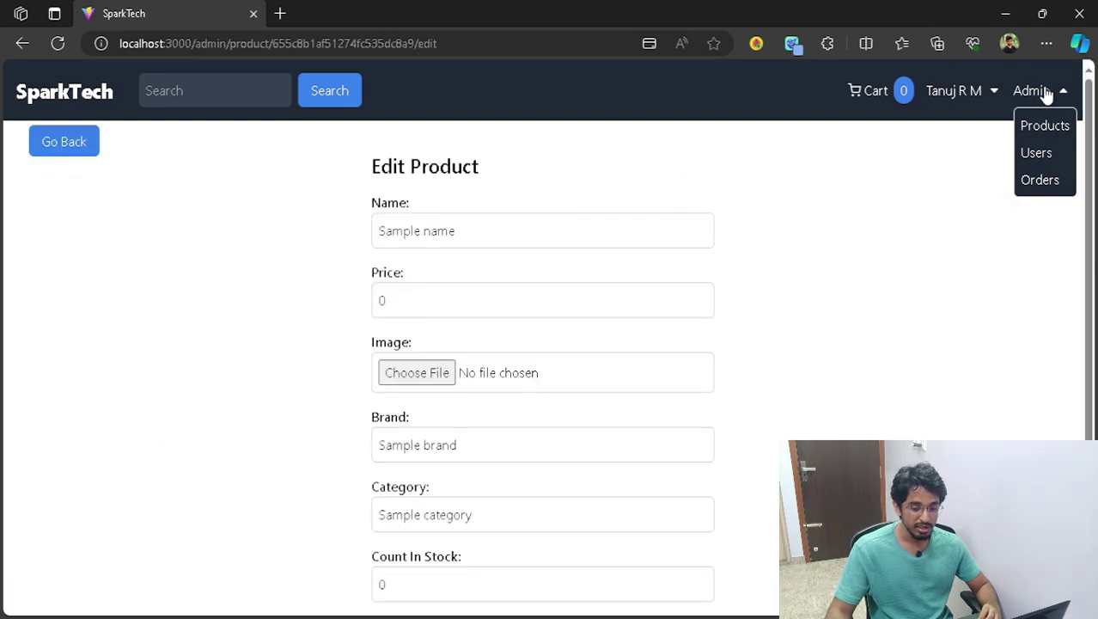
# - Rename the product to 'Test Product' and set its price to 100
pyautogui.click(863, 248)
pyautogui.scroll(-2, 747, 361)
pyautogui.scroll(2, 731, 330)
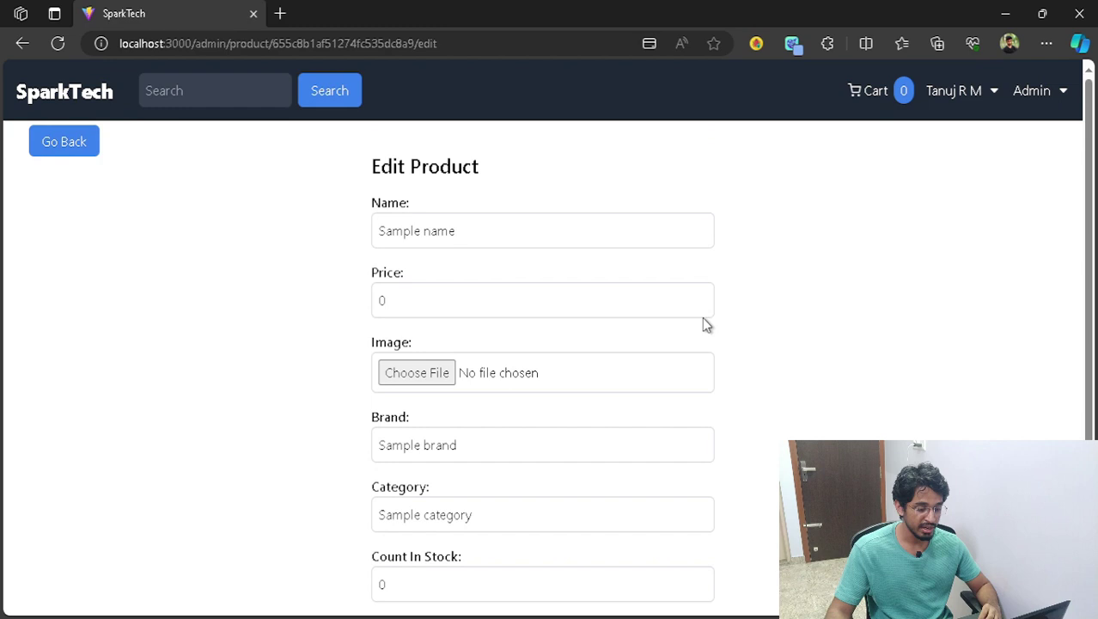
pyautogui.click(499, 222)
pyautogui.moveTo(509, 228); pyautogui.dragTo(343, 225)
pyautogui.write('Test Product')
pyautogui.click(386, 298)
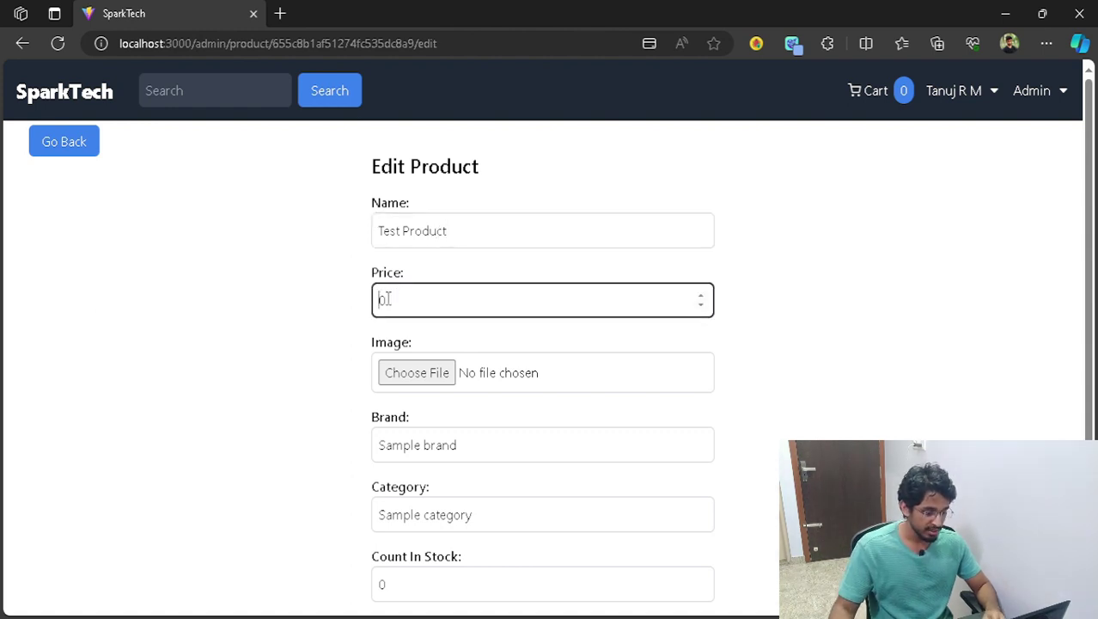
pyautogui.write('100')
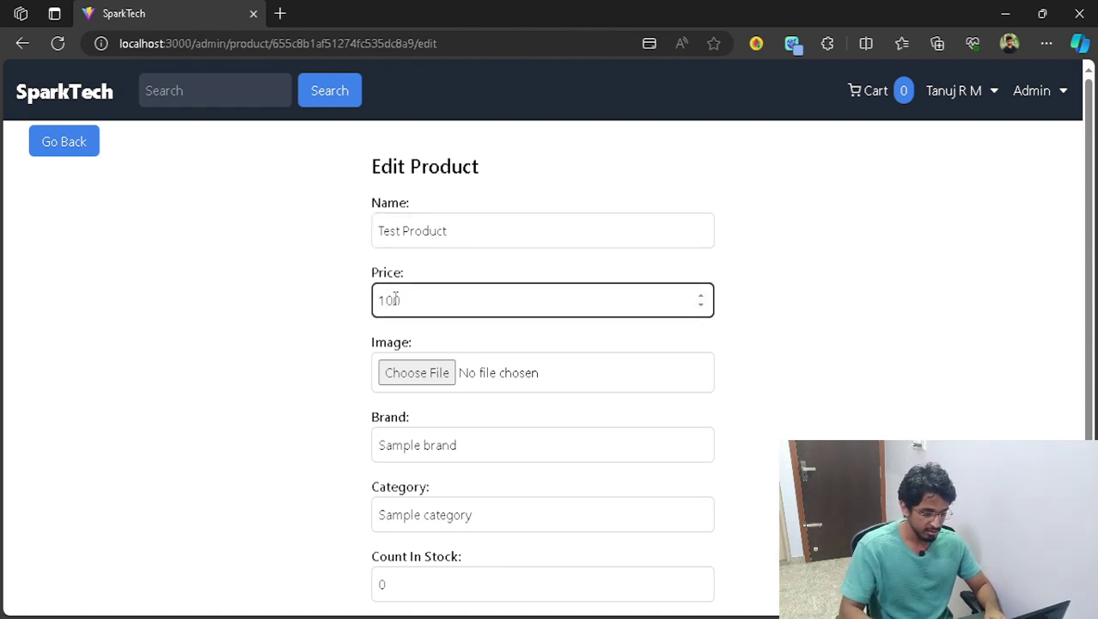
# - Use mern.png from the Downloads folder as the product image
pyautogui.click(429, 381)
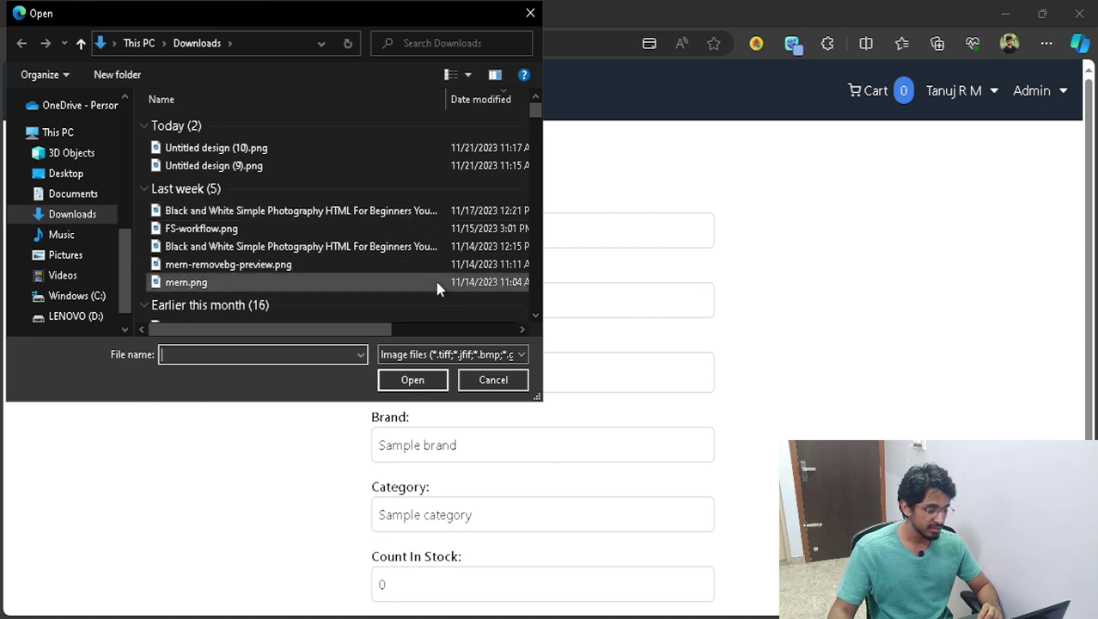
pyautogui.scroll(-2, 344, 257)
pyautogui.click(234, 159)
pyautogui.doubleClick(235, 159)
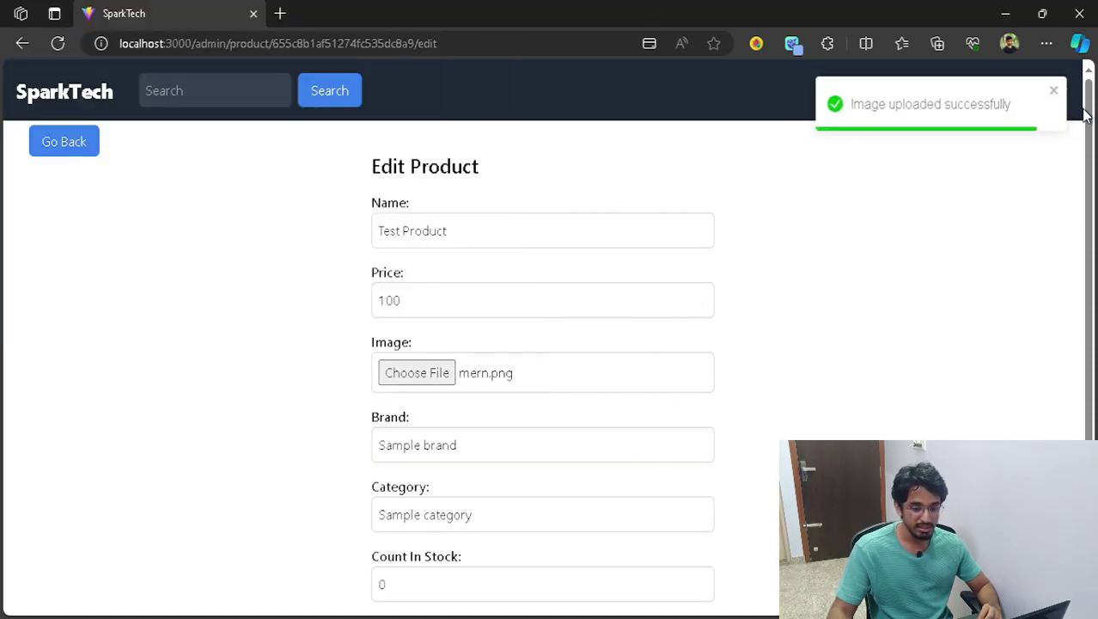
# - Set the brand to Samsung and the category to Electronic
pyautogui.scroll(-2, 823, 378)
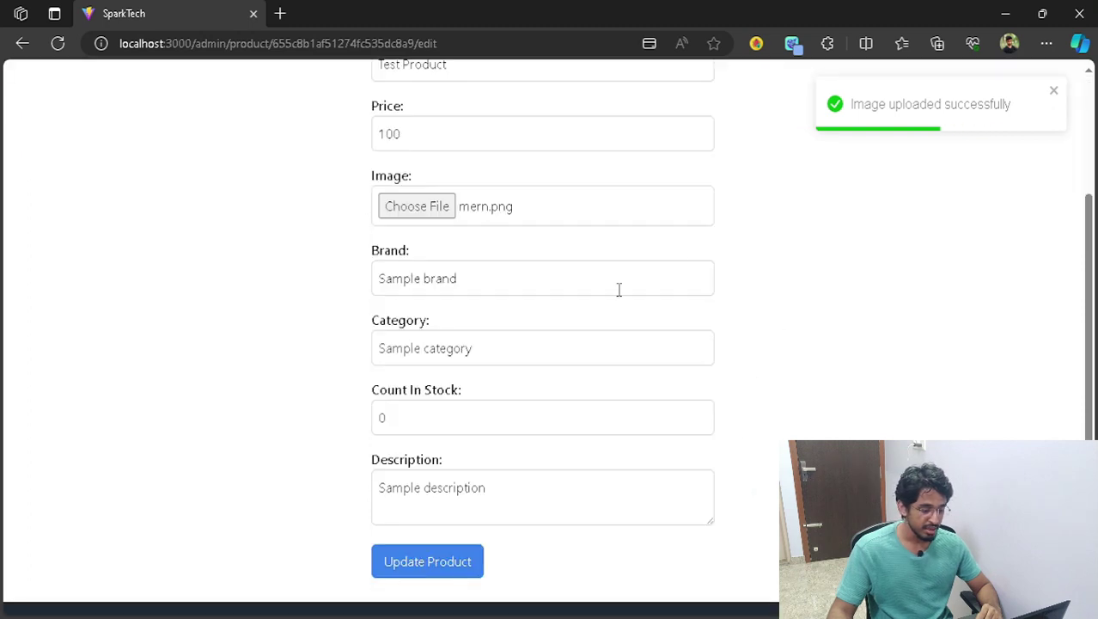
pyautogui.click(493, 276)
pyautogui.moveTo(493, 277); pyautogui.dragTo(315, 278)
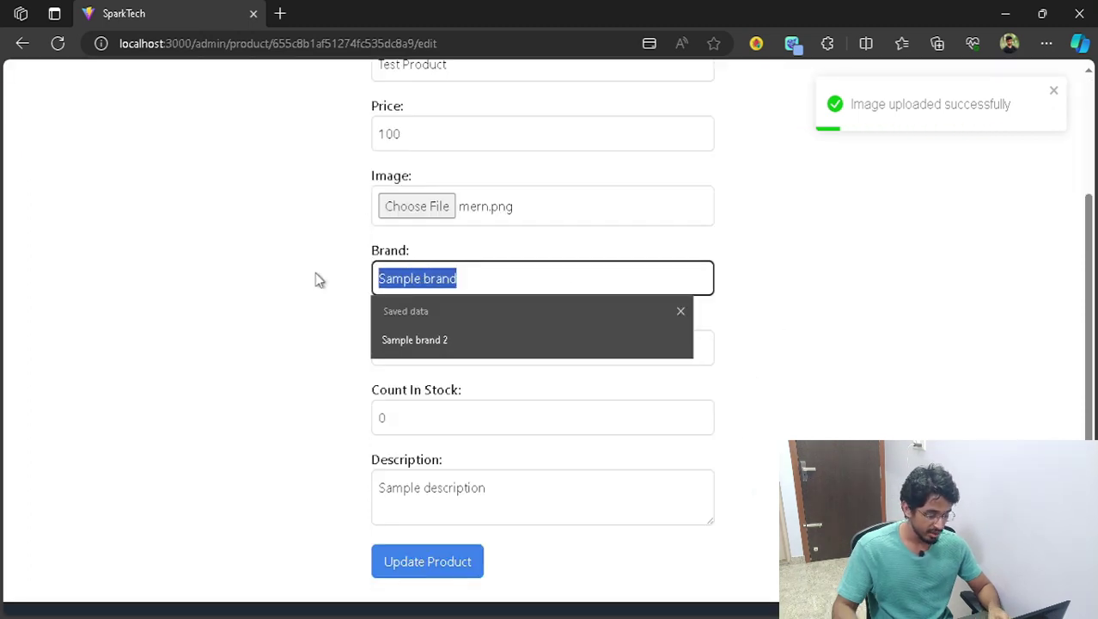
pyautogui.write('Sam')
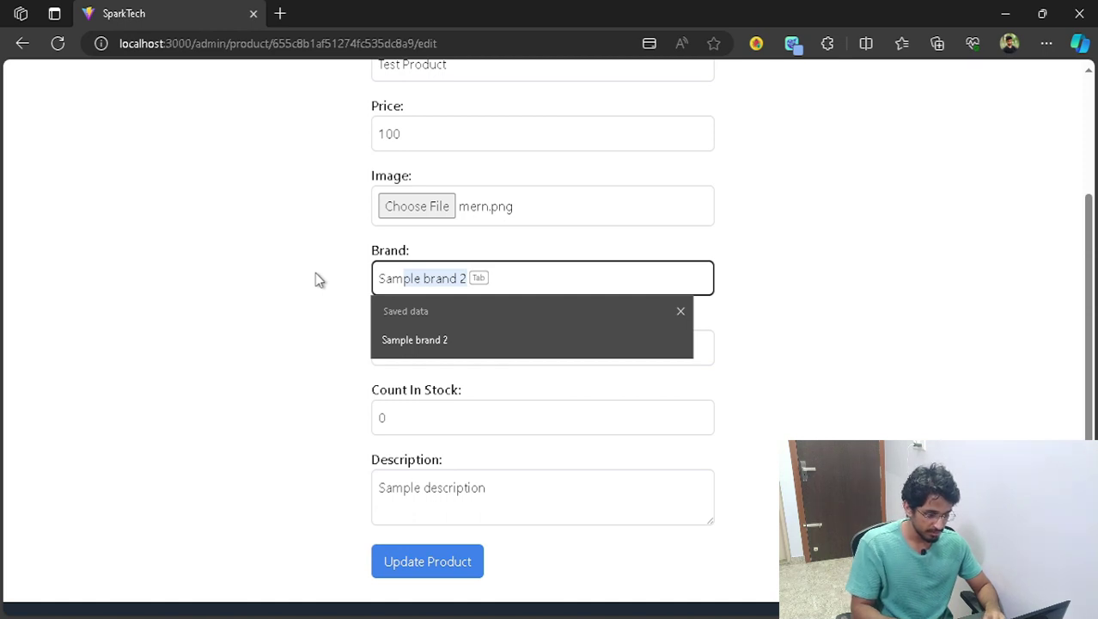
pyautogui.press('BackSpace')
pyautogui.press('BackSpace')
pyautogui.write('msung')
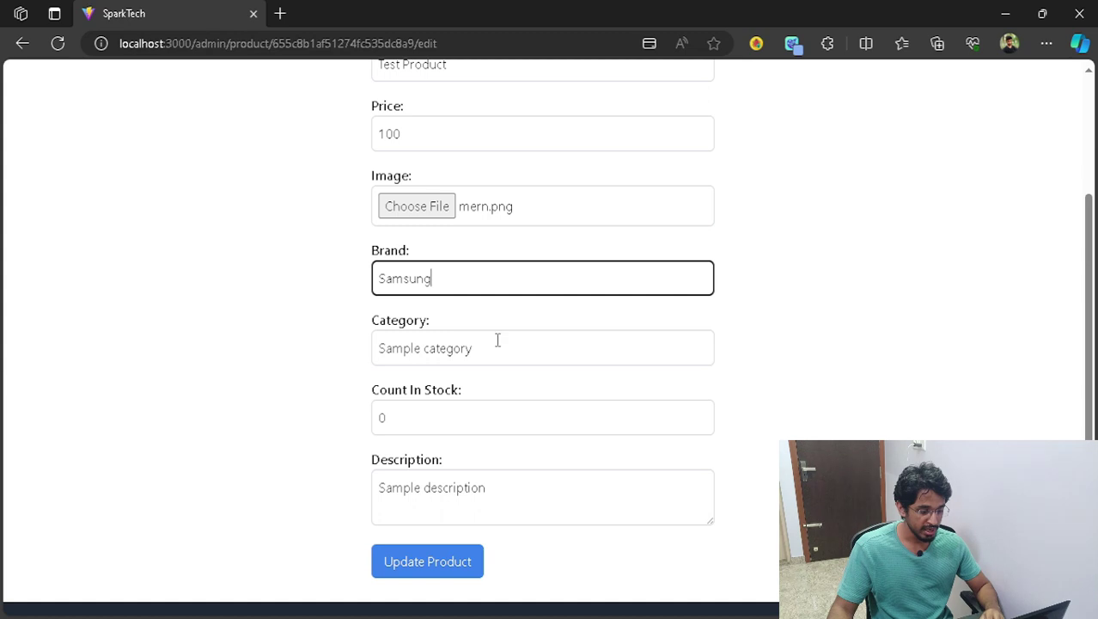
pyautogui.press('Tab')
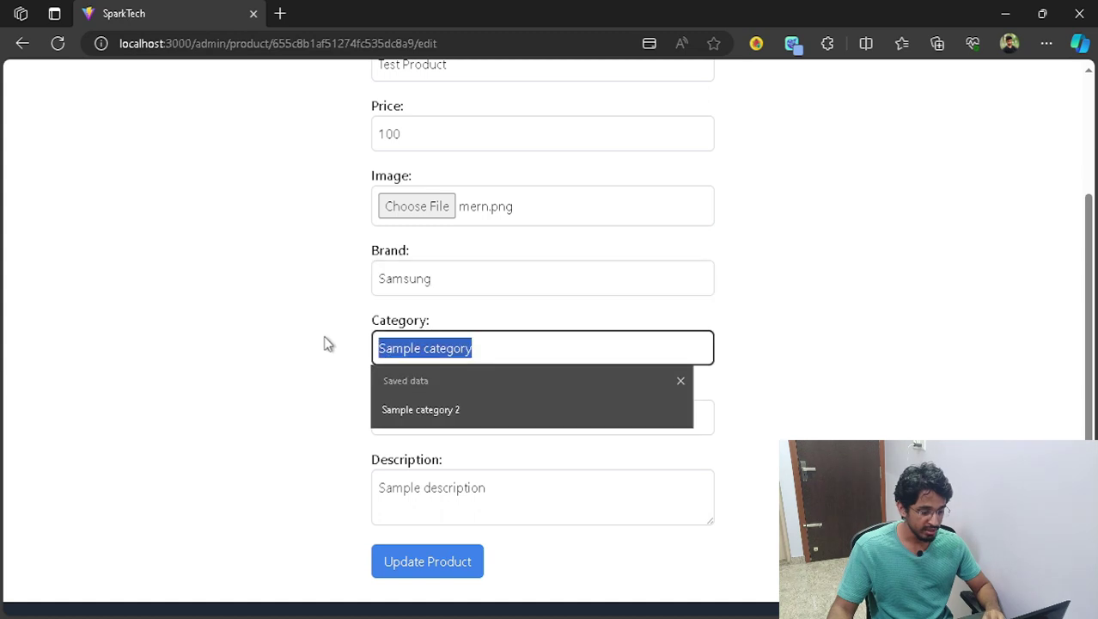
pyautogui.write('Electr')
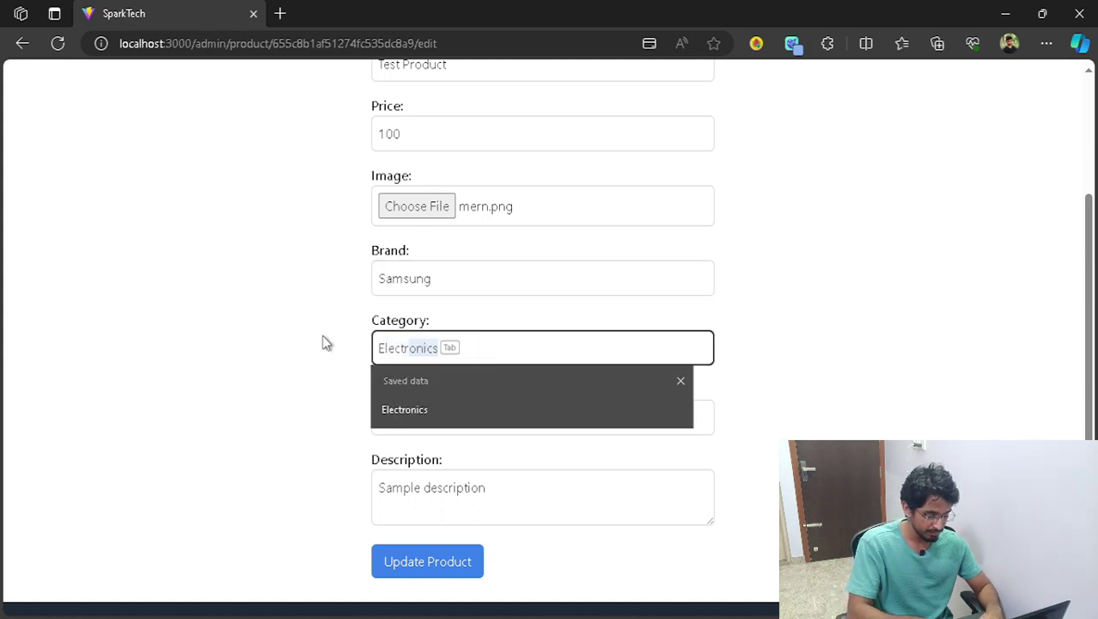
pyautogui.click(323, 343)
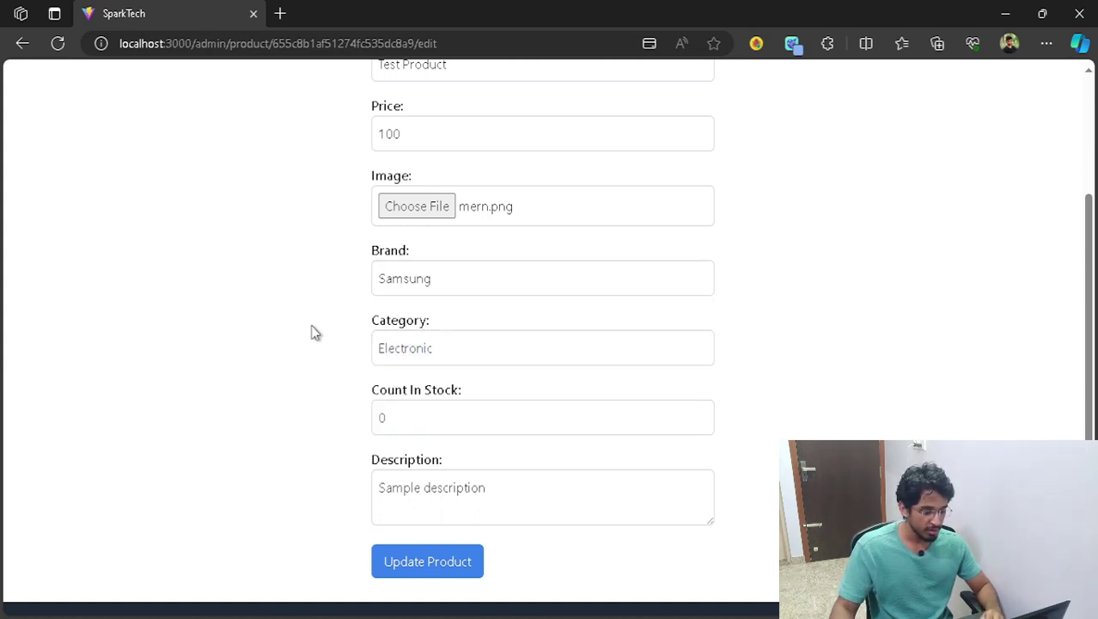
# - Set stock to 10 and description to 'This is the description of the product', then save
pyautogui.scroll(-1, 781, 397)
pyautogui.click(381, 392)
pyautogui.write('1')
pyautogui.click(766, 357)
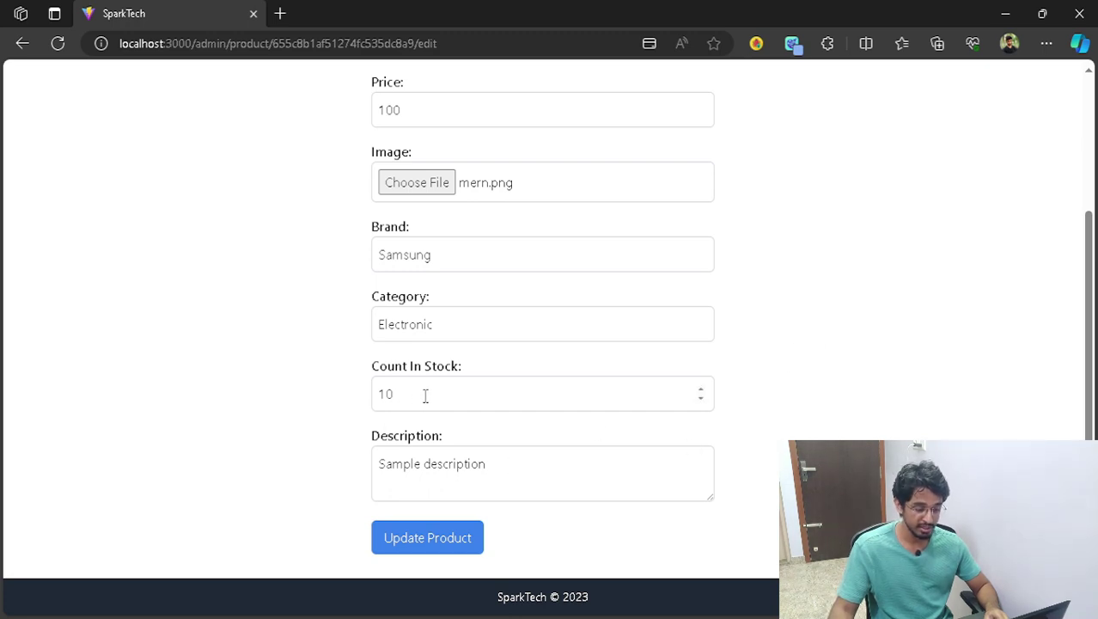
pyautogui.moveTo(531, 459); pyautogui.dragTo(303, 466)
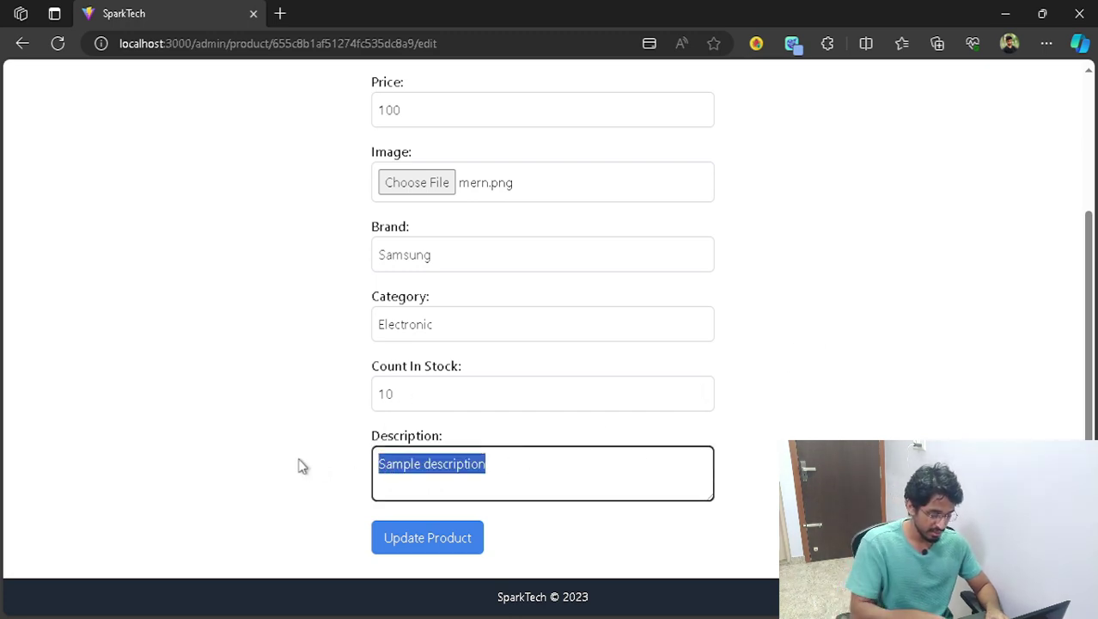
pyautogui.write('This is ')
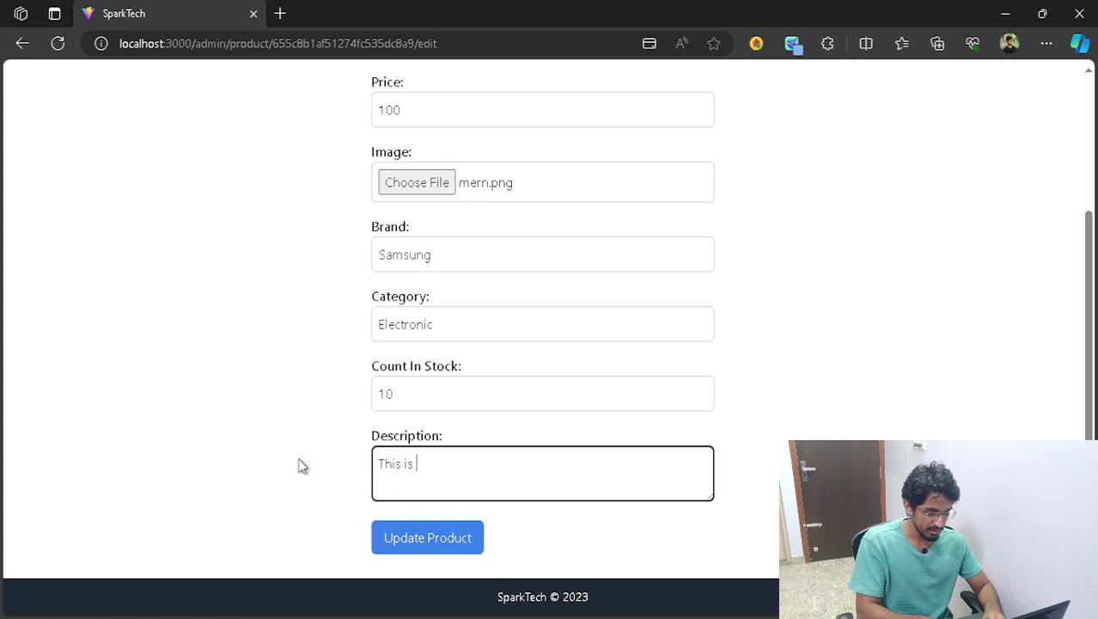
pyautogui.write('th ed')
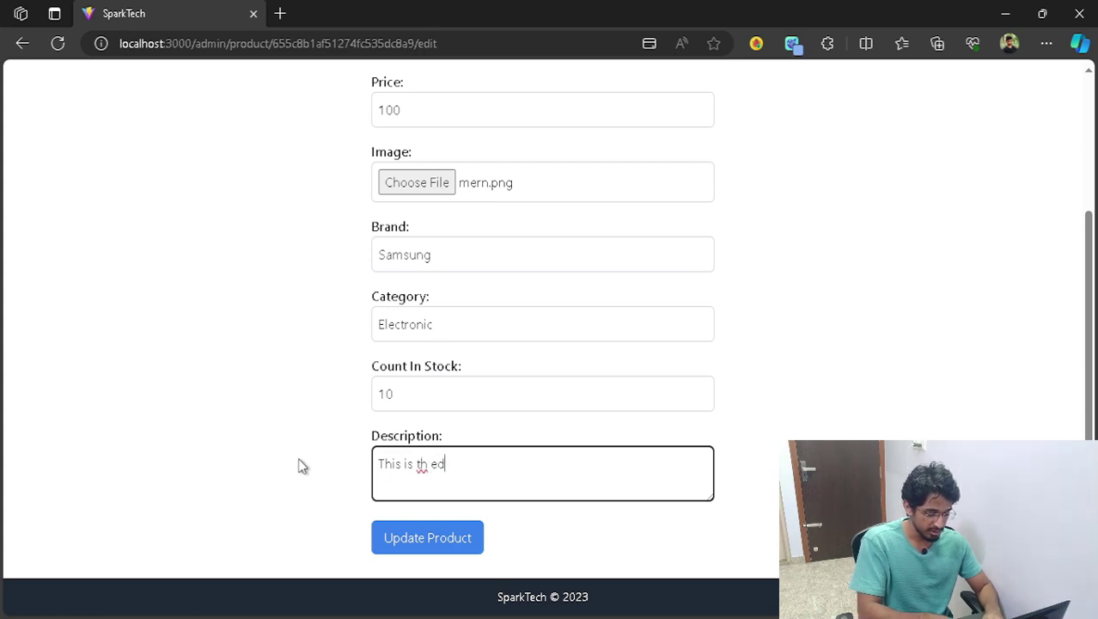
pyautogui.write('escription of the p')
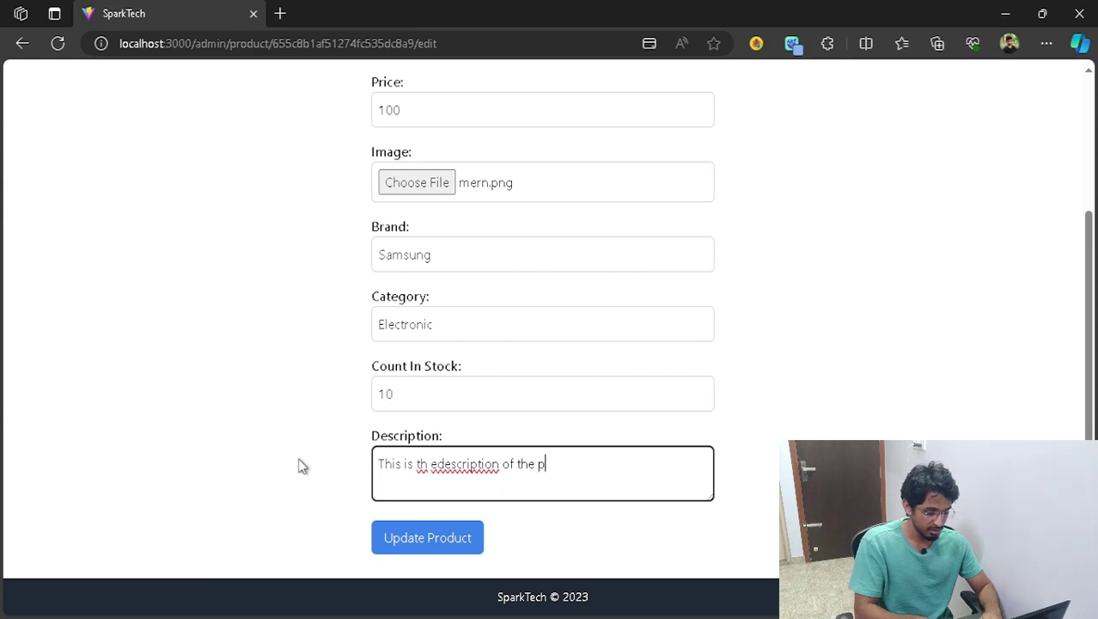
pyautogui.write('roduct')
pyautogui.click(433, 466)
pyautogui.rightClick(432, 466)
pyautogui.press('Escape')
pyautogui.press('BackSpace')
pyautogui.press('Right')
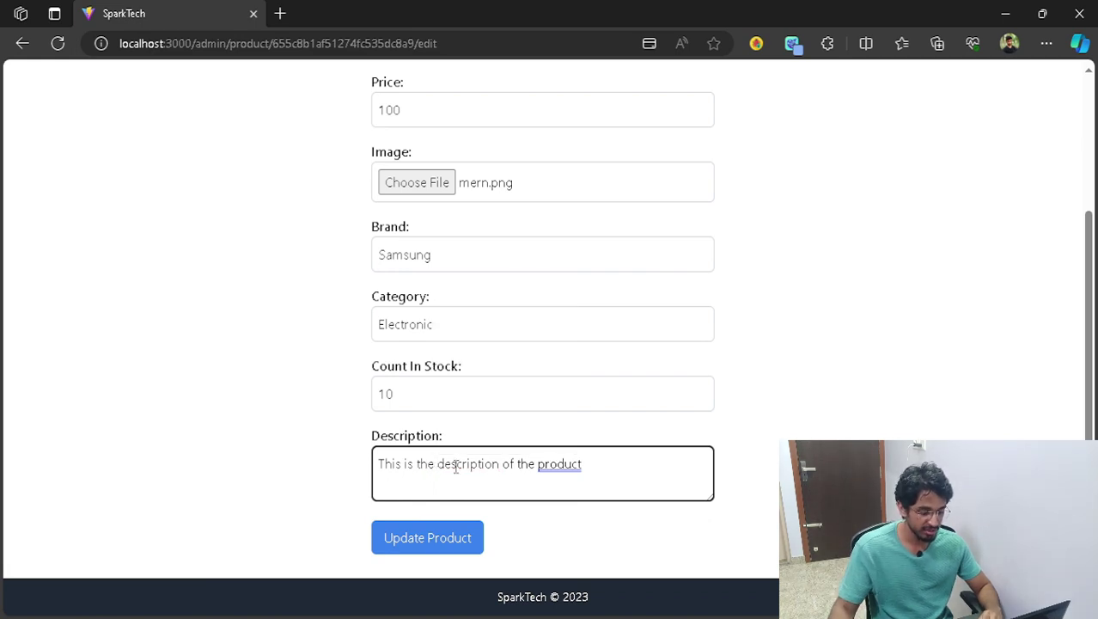
pyautogui.click(466, 546)
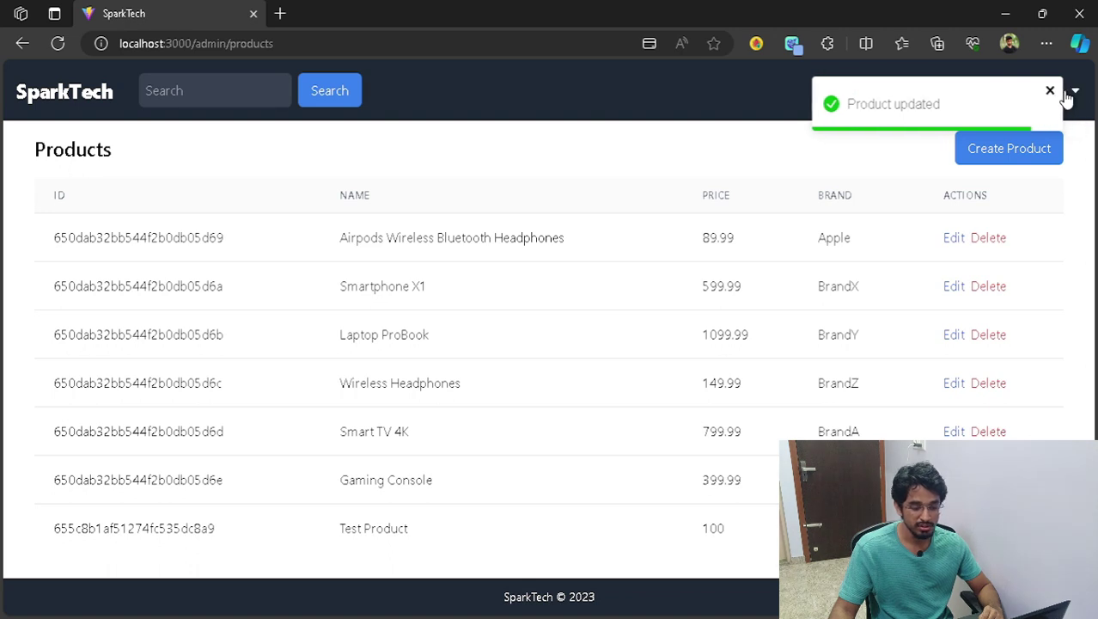
# - Verify Test Product's new description and 10 in stock, then go to the admin Users list
pyautogui.click(1050, 91)
pyautogui.click(76, 96)
pyautogui.scroll(-2, 412, 360)
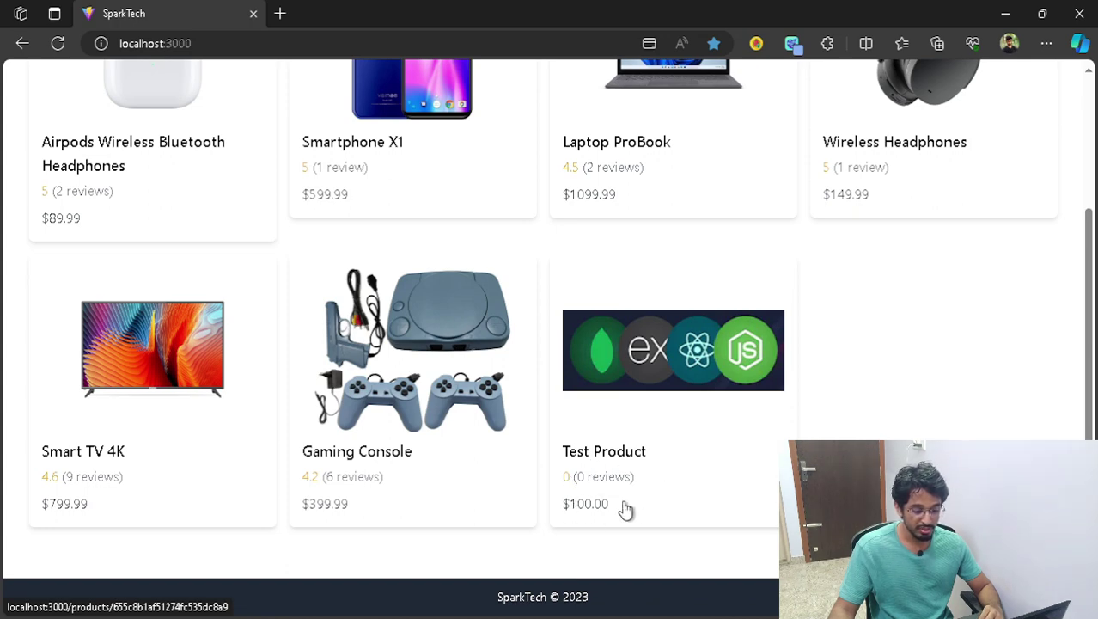
pyautogui.click(688, 393)
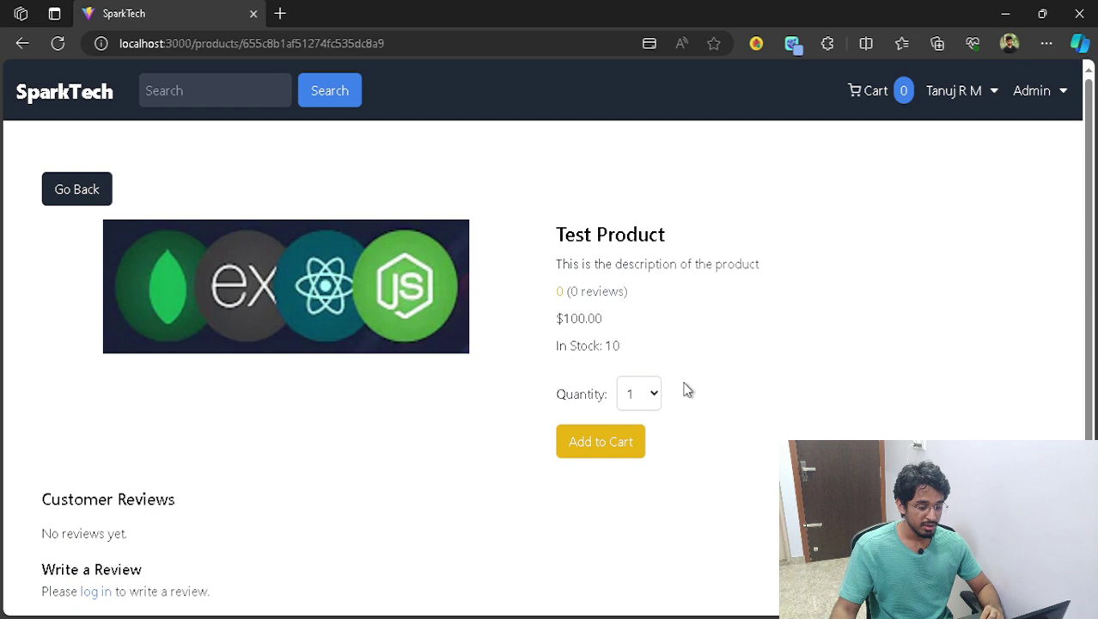
pyautogui.scroll(-1, 730, 356)
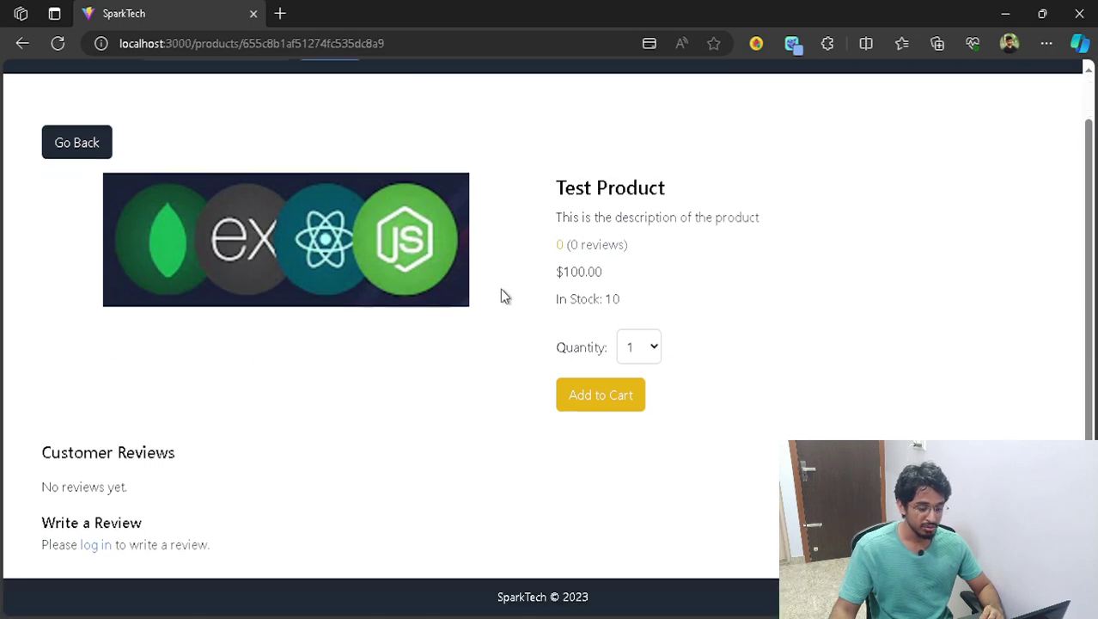
pyautogui.scroll(1, 770, 330)
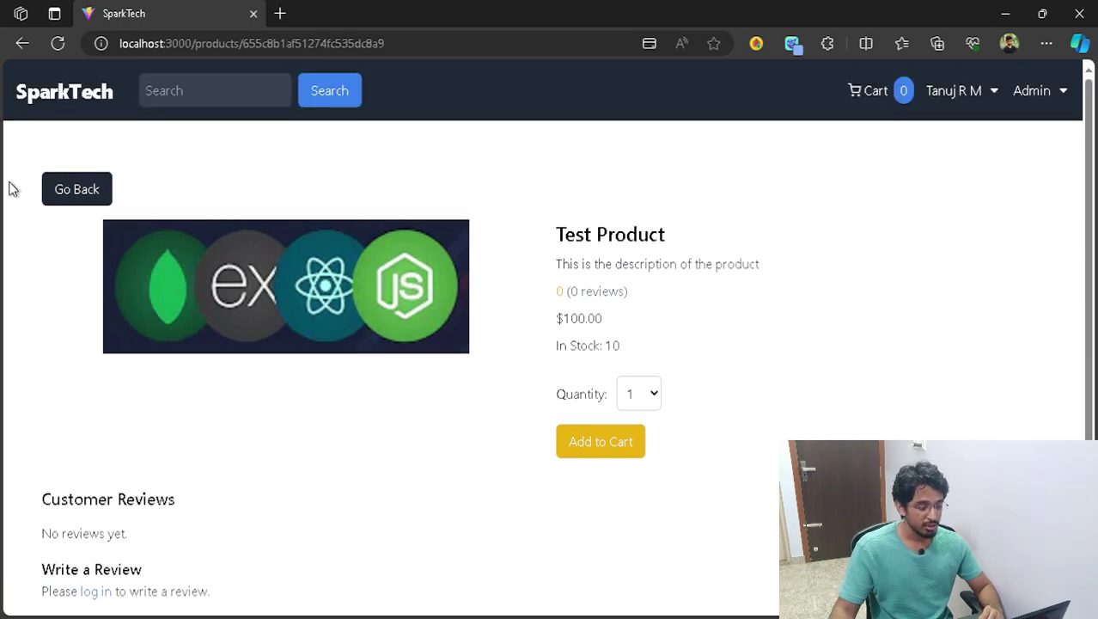
pyautogui.click(69, 189)
pyautogui.click(1061, 92)
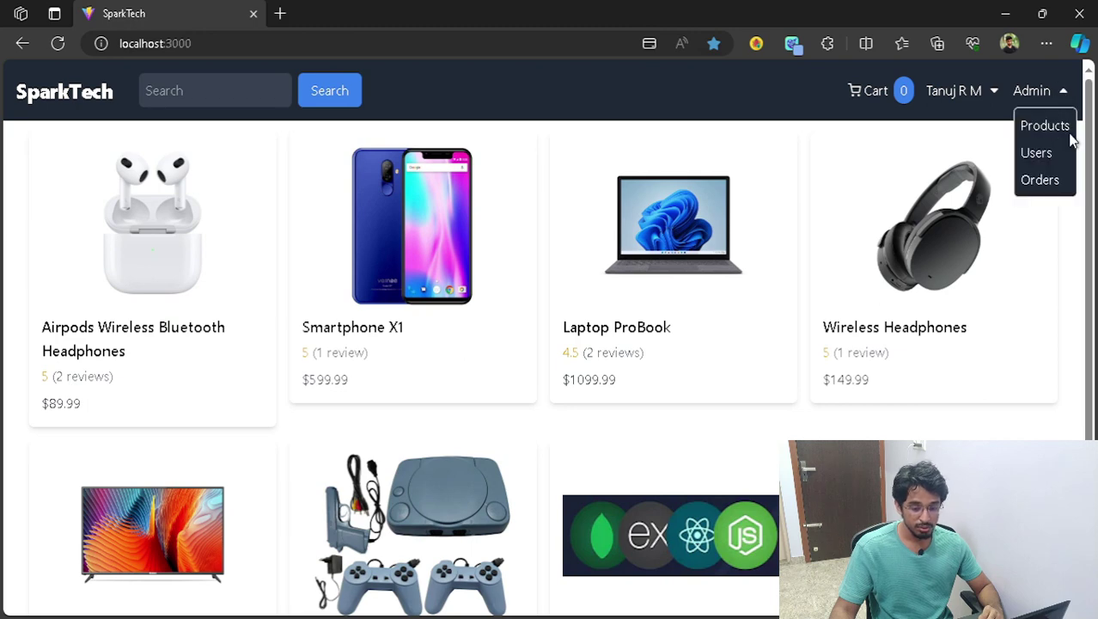
pyautogui.click(1045, 154)
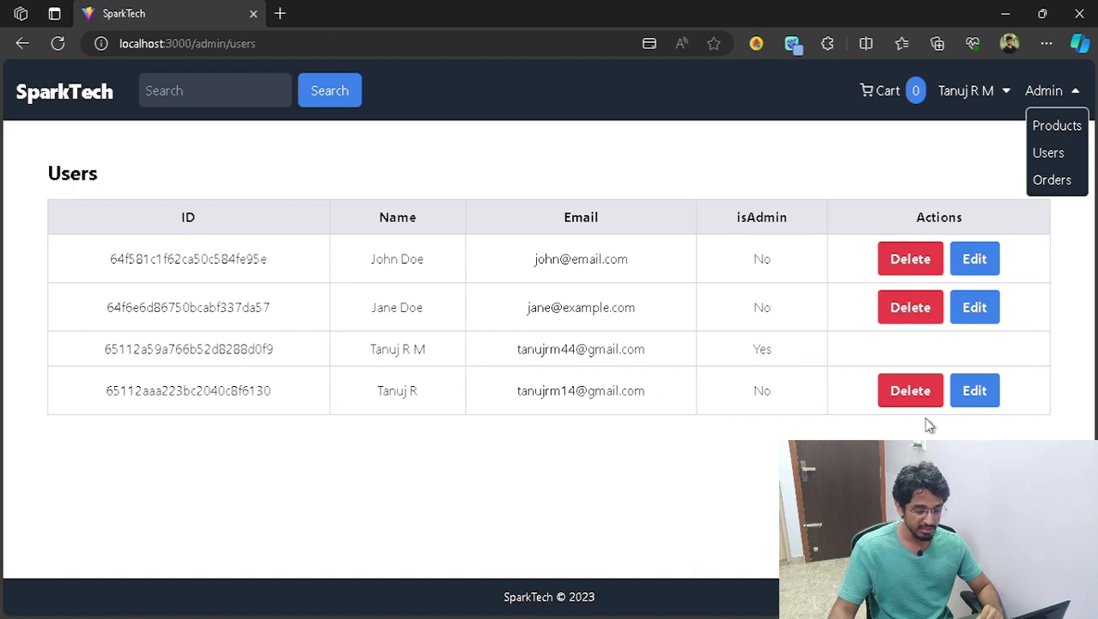
# - Tick Is Admin on the first user's edit form and save the update
pyautogui.click(975, 261)
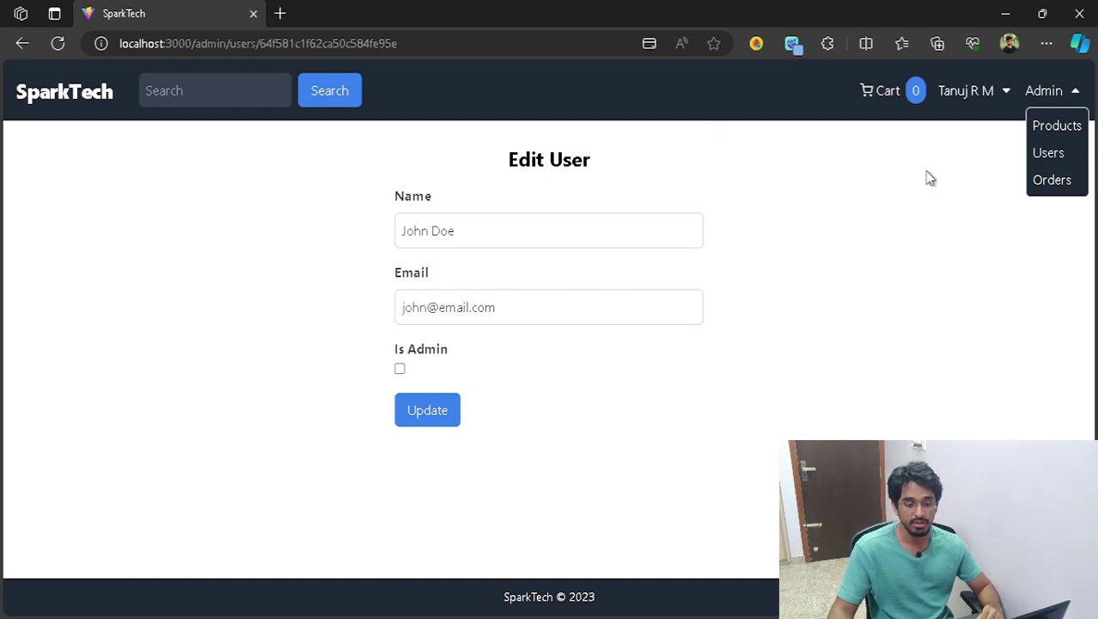
pyautogui.click(1069, 100)
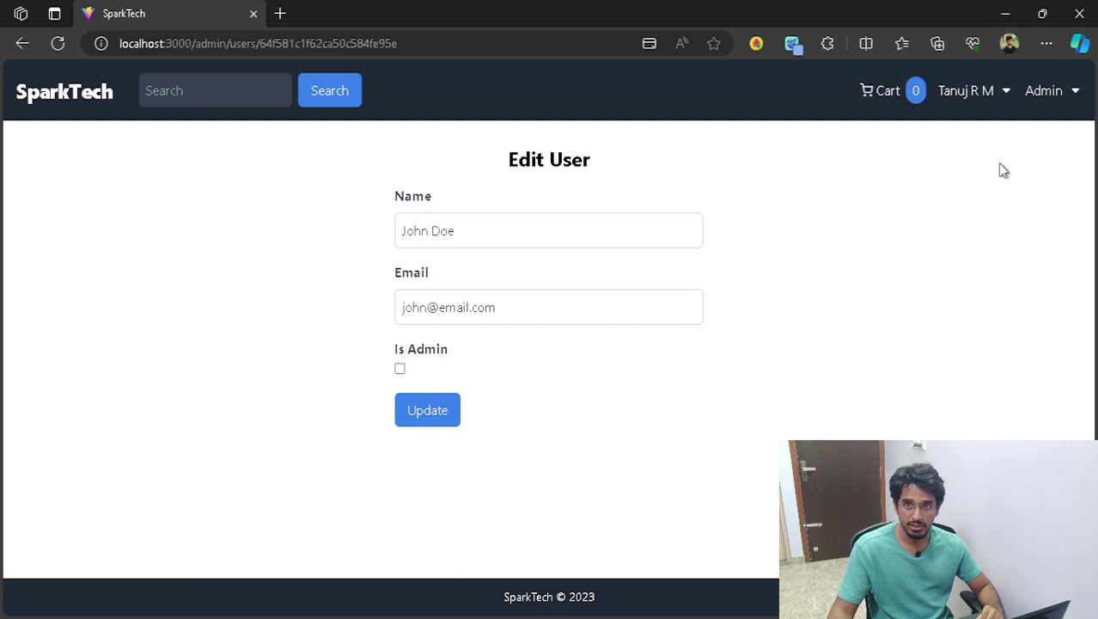
pyautogui.click(400, 370)
pyautogui.click(440, 424)
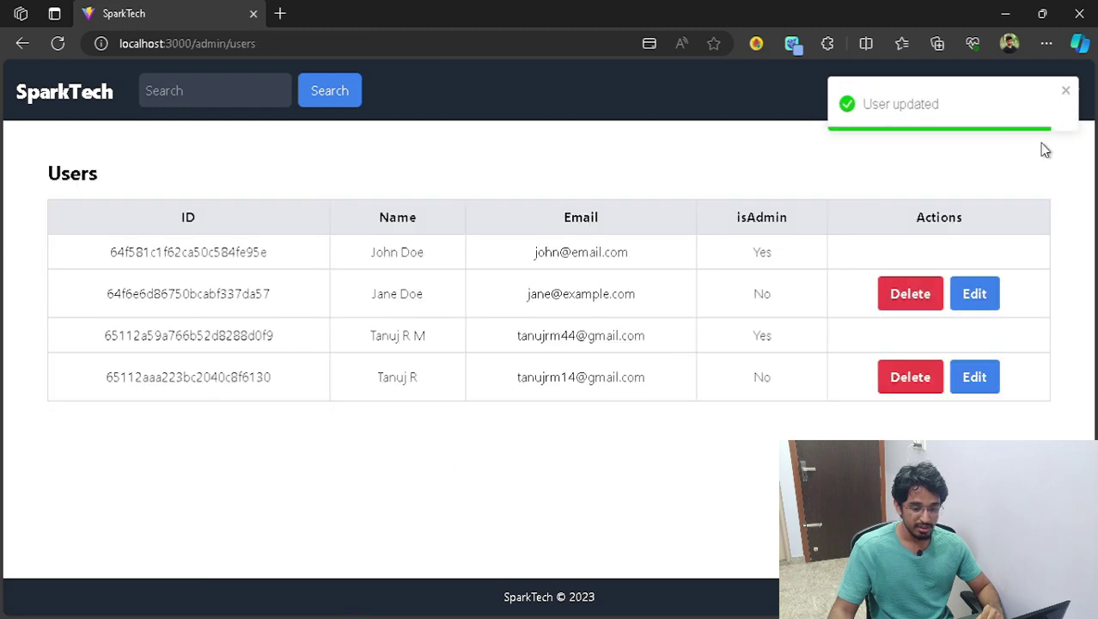
pyautogui.click(1067, 90)
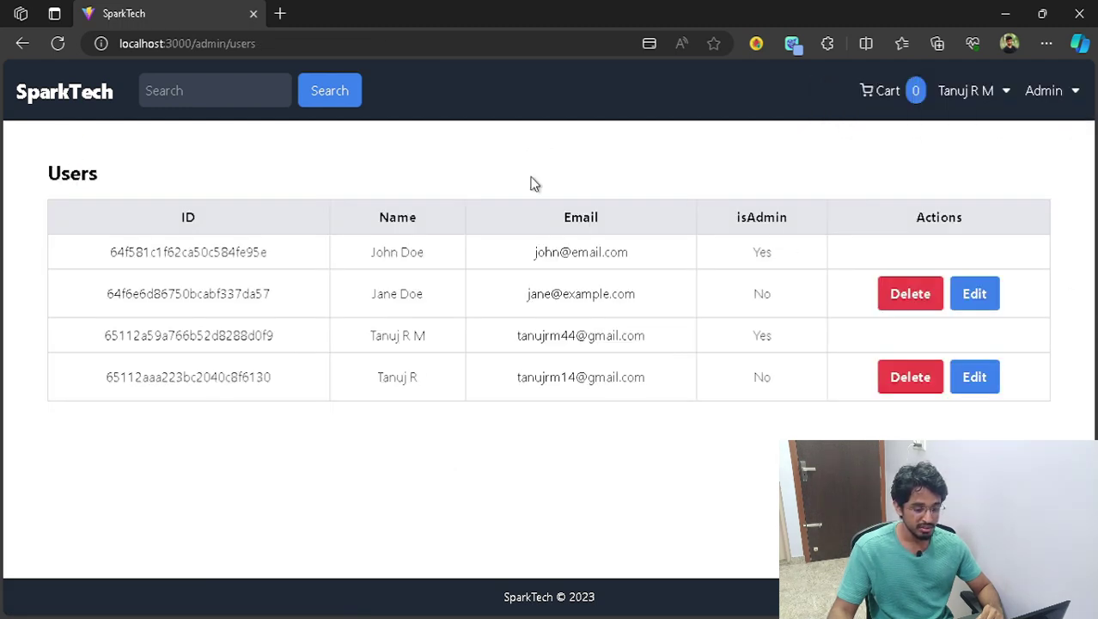
# - Log out of the admin account and sign in as the promoted user with their saved e-mail and password
pyautogui.click(1072, 91)
pyautogui.click(1005, 100)
pyautogui.click(977, 153)
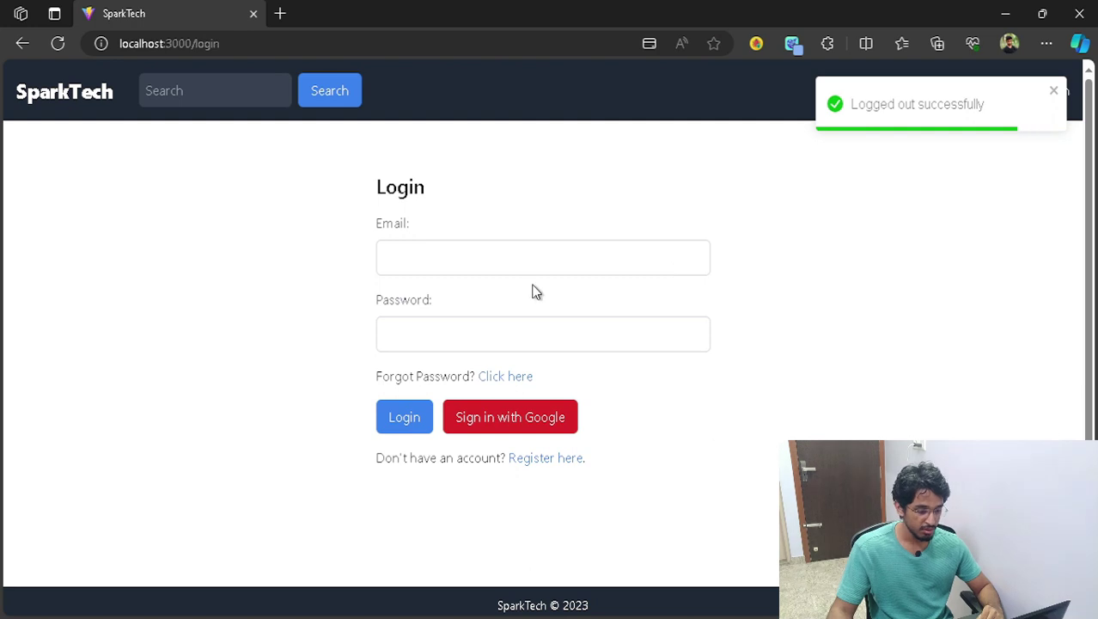
pyautogui.click(533, 251)
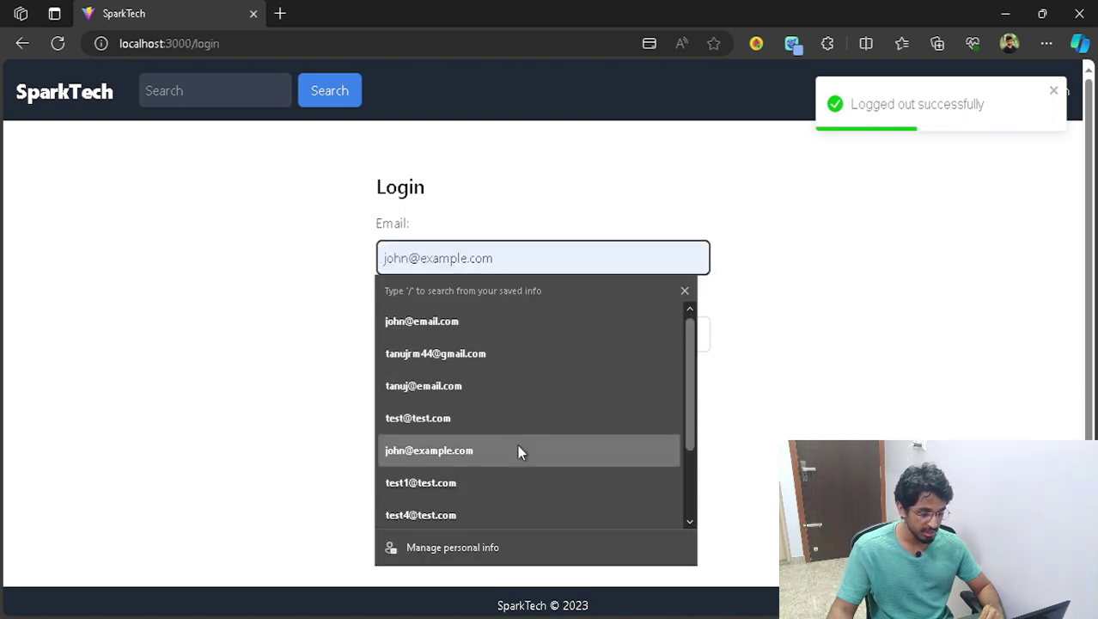
pyautogui.click(511, 312)
pyautogui.click(505, 332)
pyautogui.write('123456')
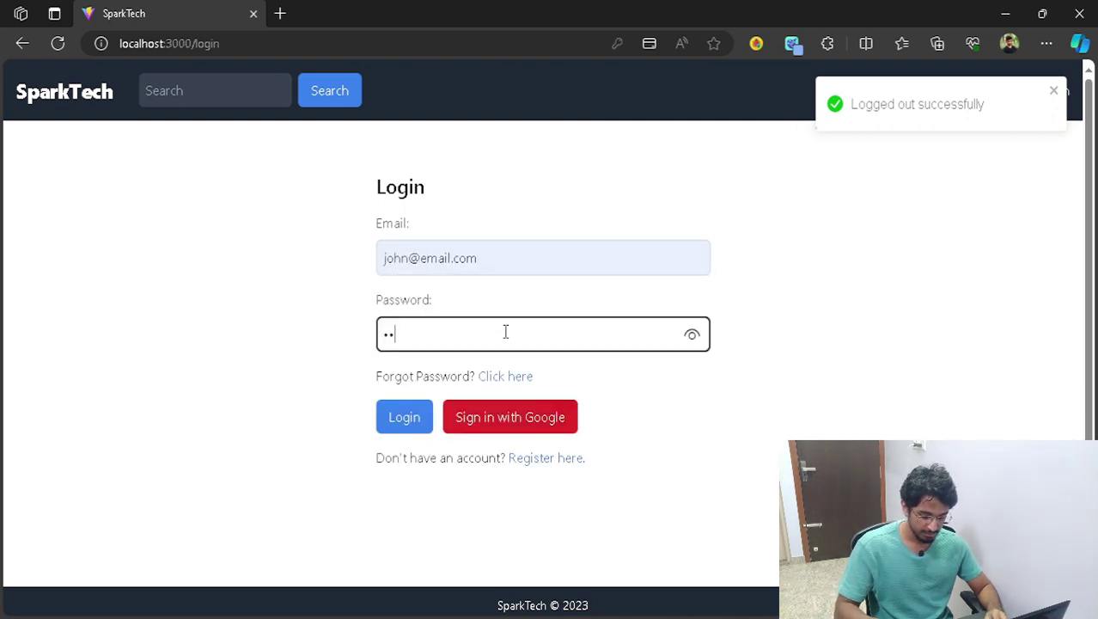
pyautogui.click(413, 425)
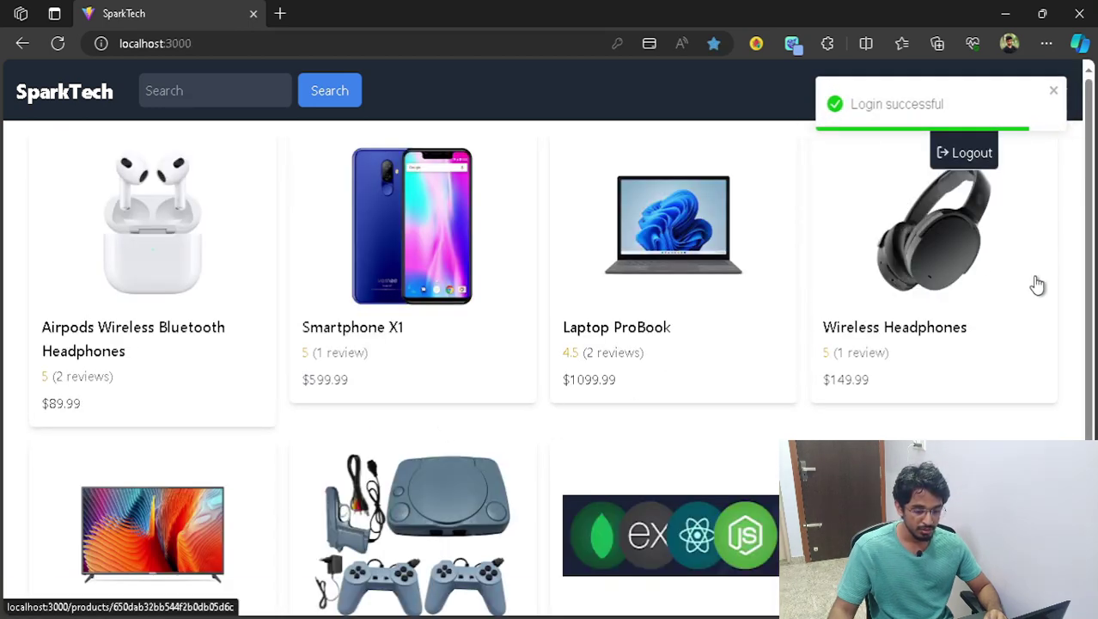
# - Confirm the promoted user now has the admin options menu
pyautogui.click(1045, 91)
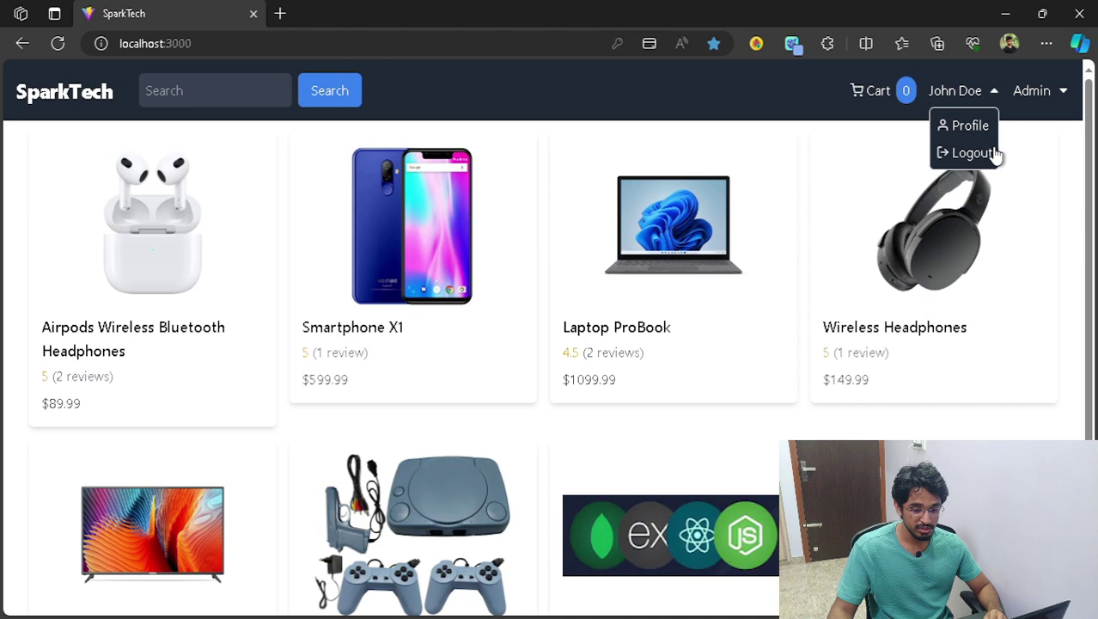
pyautogui.click(1052, 95)
pyautogui.click(1049, 96)
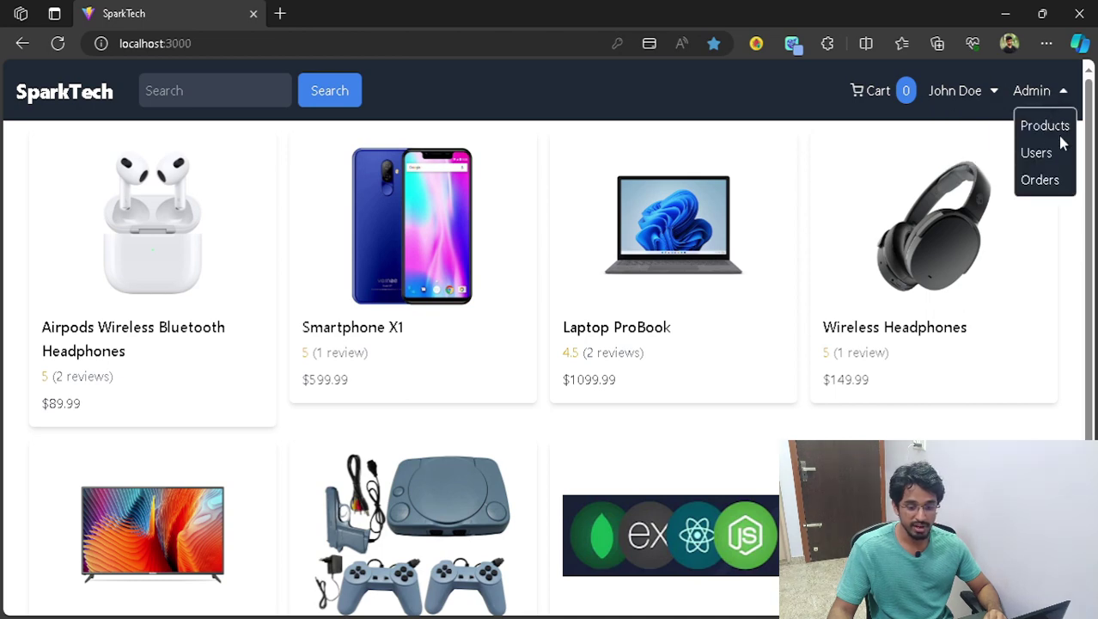
pyautogui.click(1057, 97)
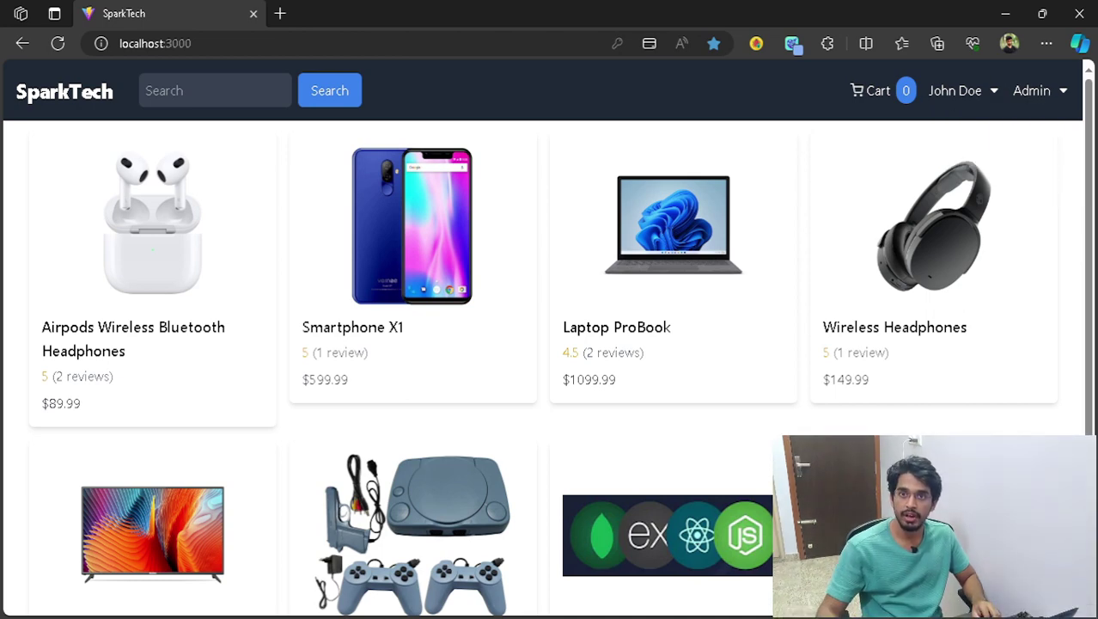
pyautogui.scroll(-3, 550, 344)
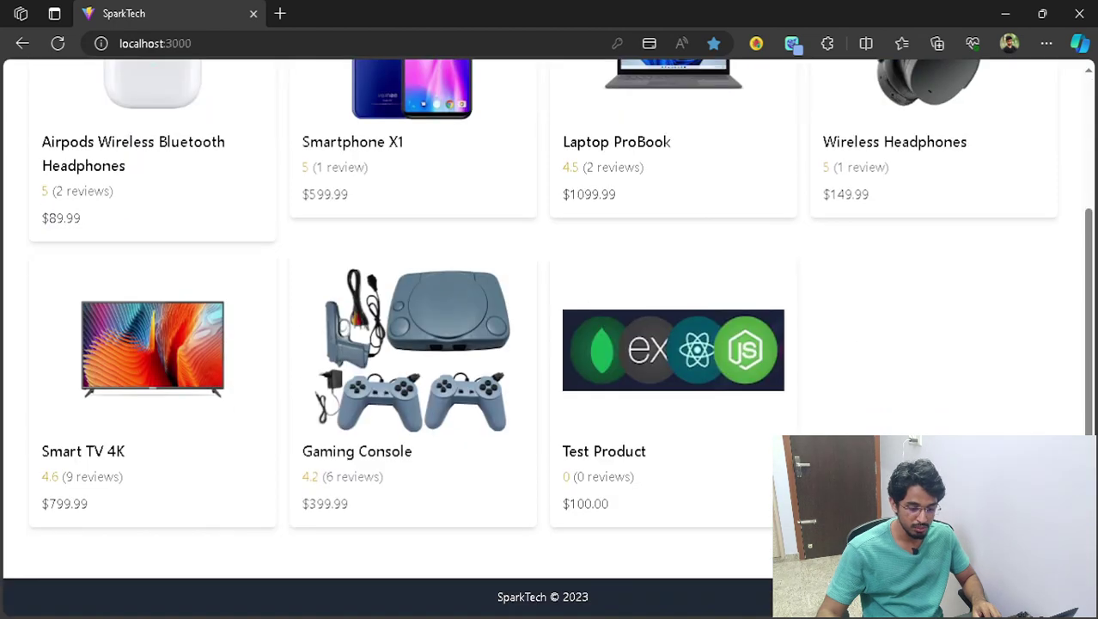
# - Post a 4-star 'Nice Product!' review on the Test Product page
pyautogui.click(640, 383)
pyautogui.scroll(-3, 466, 319)
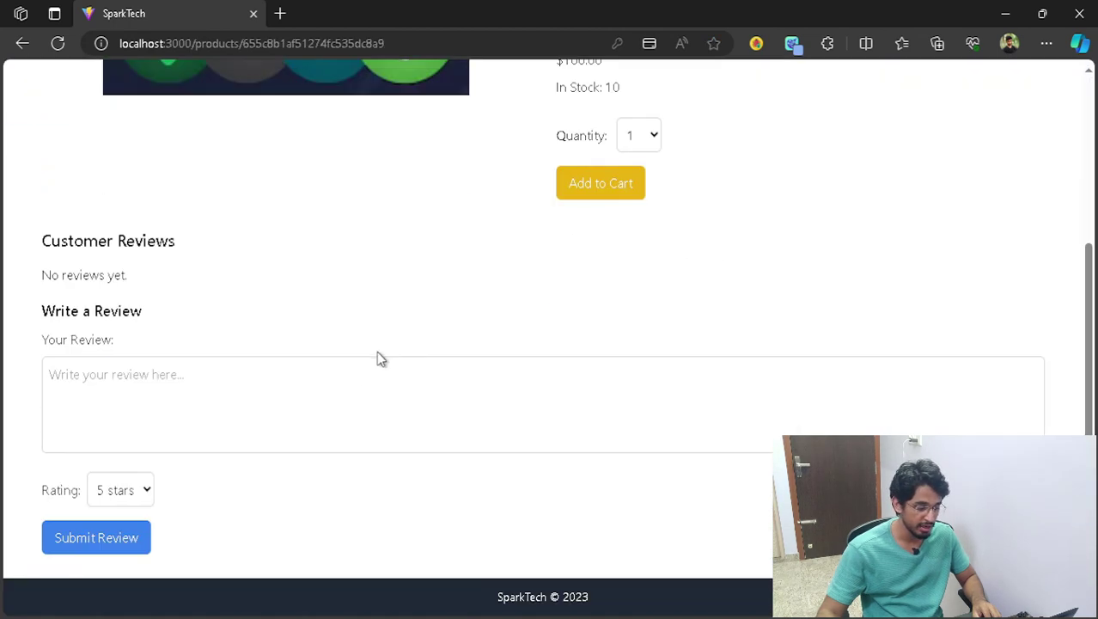
pyautogui.click(254, 410)
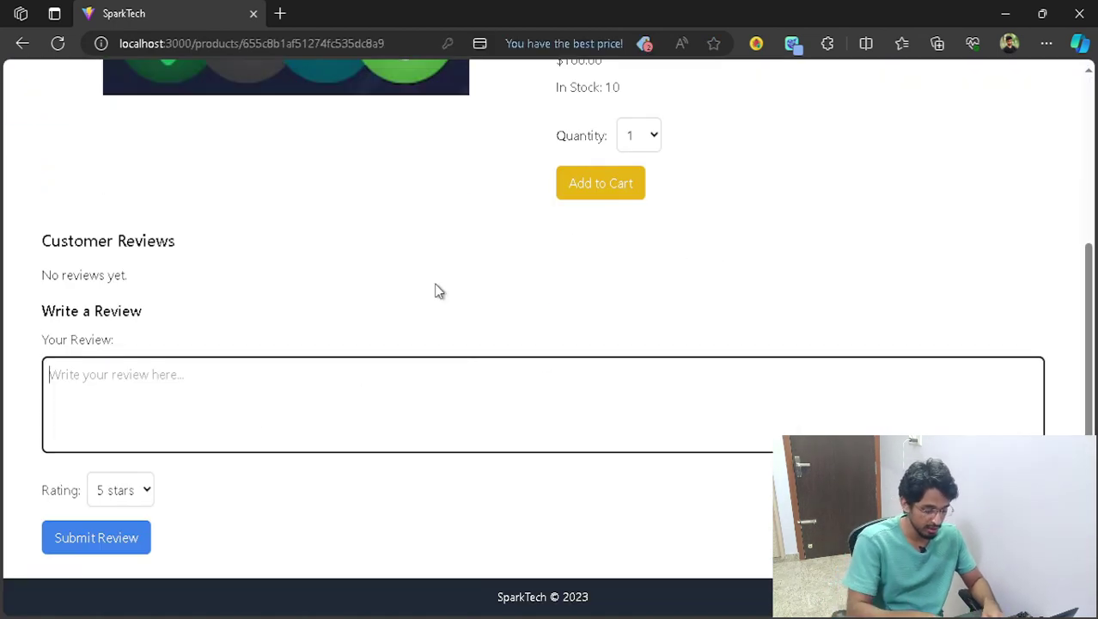
pyautogui.write('Nice Product!')
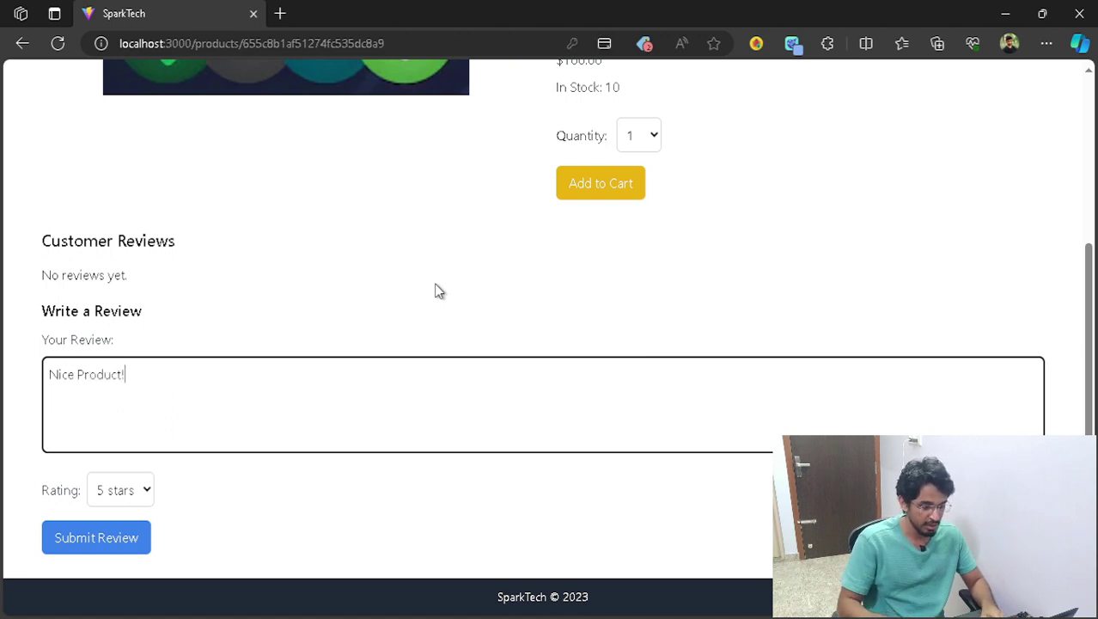
pyautogui.click(150, 499)
pyautogui.click(150, 497)
pyautogui.click(144, 490)
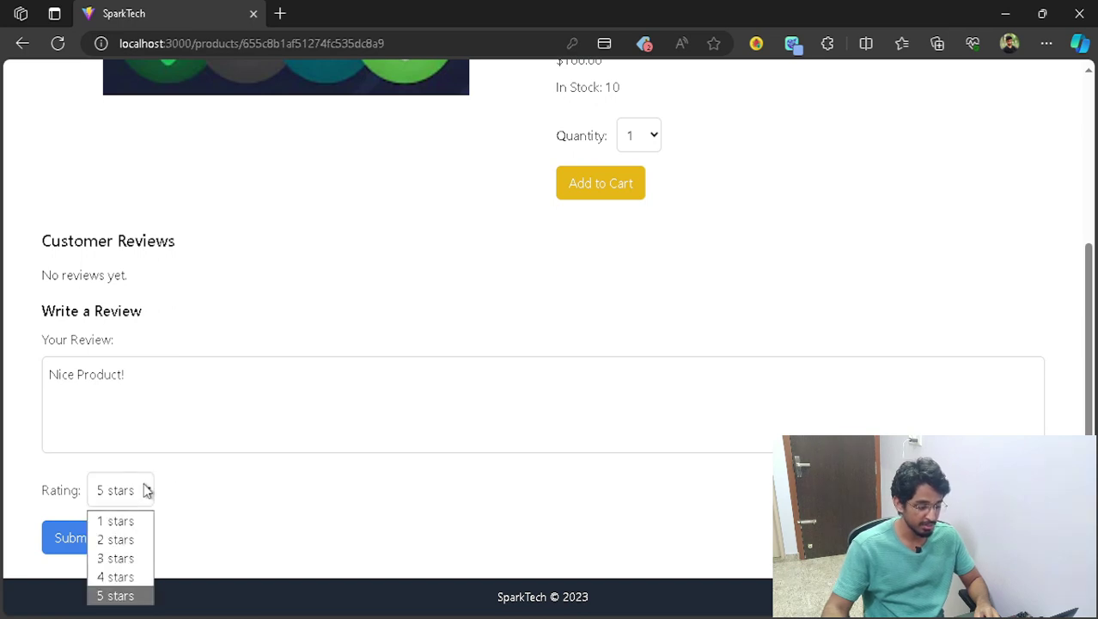
pyautogui.click(115, 577)
pyautogui.click(119, 547)
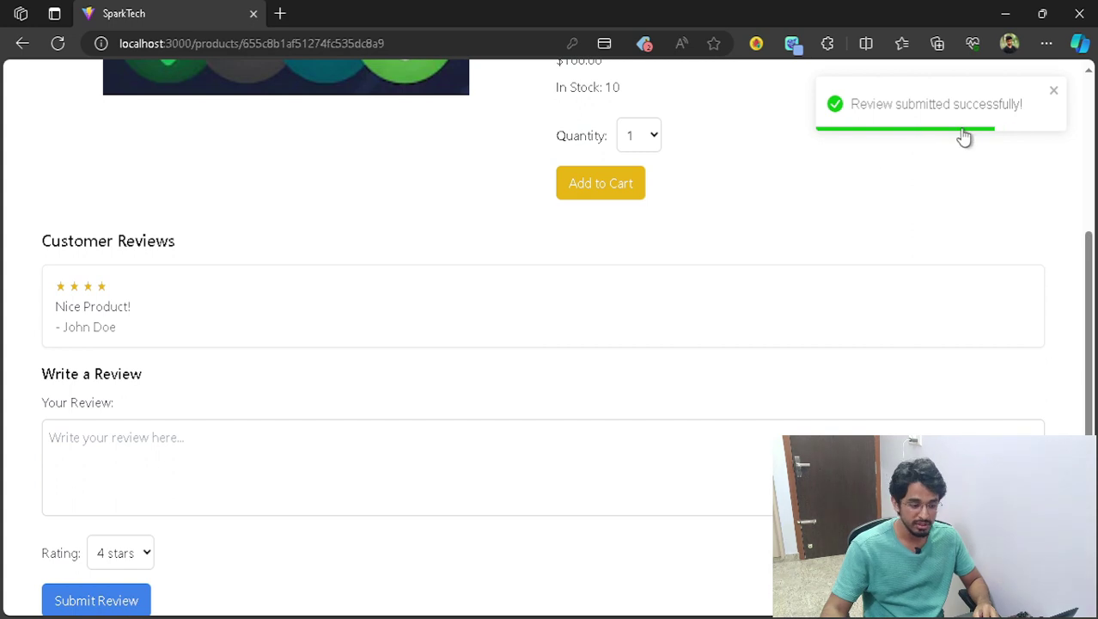
# - Inspect the new review's stars and reviewer name, then start a second review
pyautogui.scroll(-1, 376, 401)
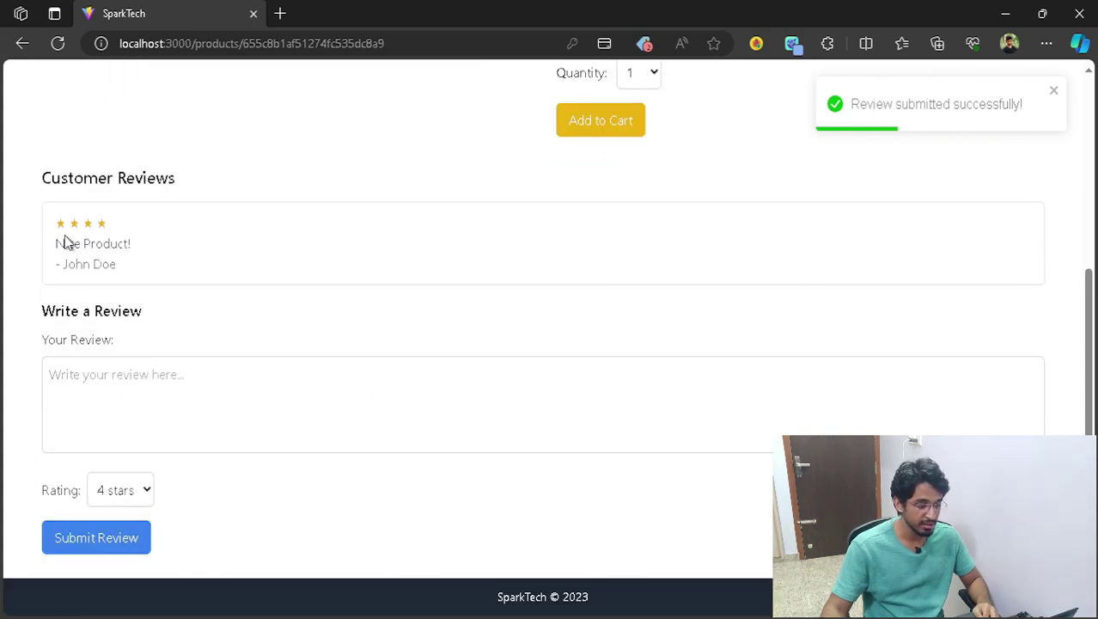
pyautogui.moveTo(57, 222); pyautogui.dragTo(152, 232)
pyautogui.click(197, 278)
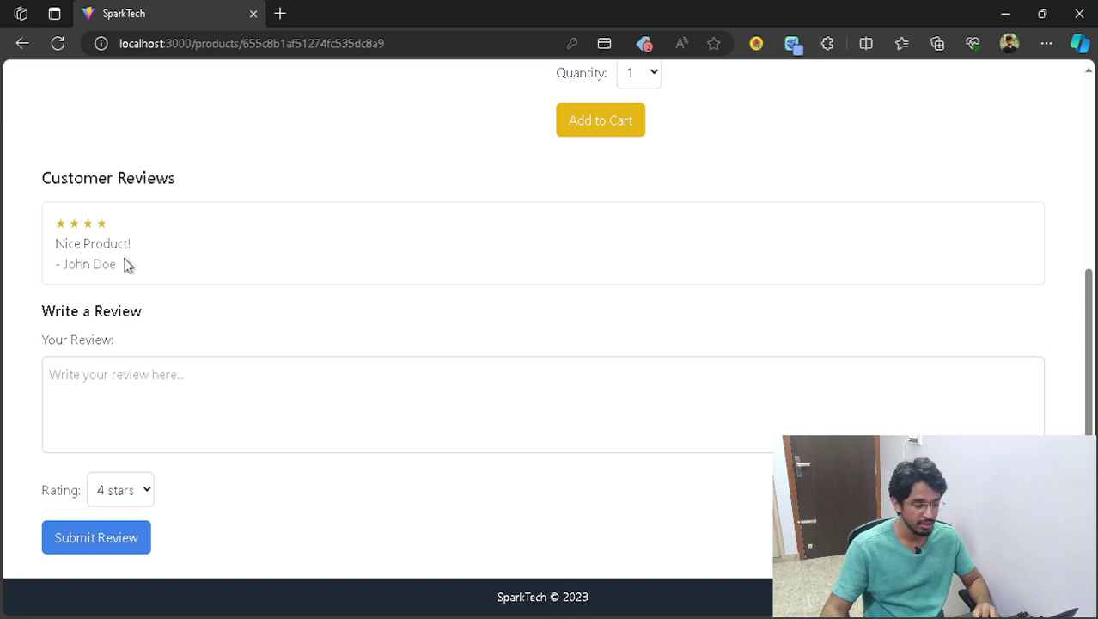
pyautogui.moveTo(65, 265); pyautogui.dragTo(126, 260)
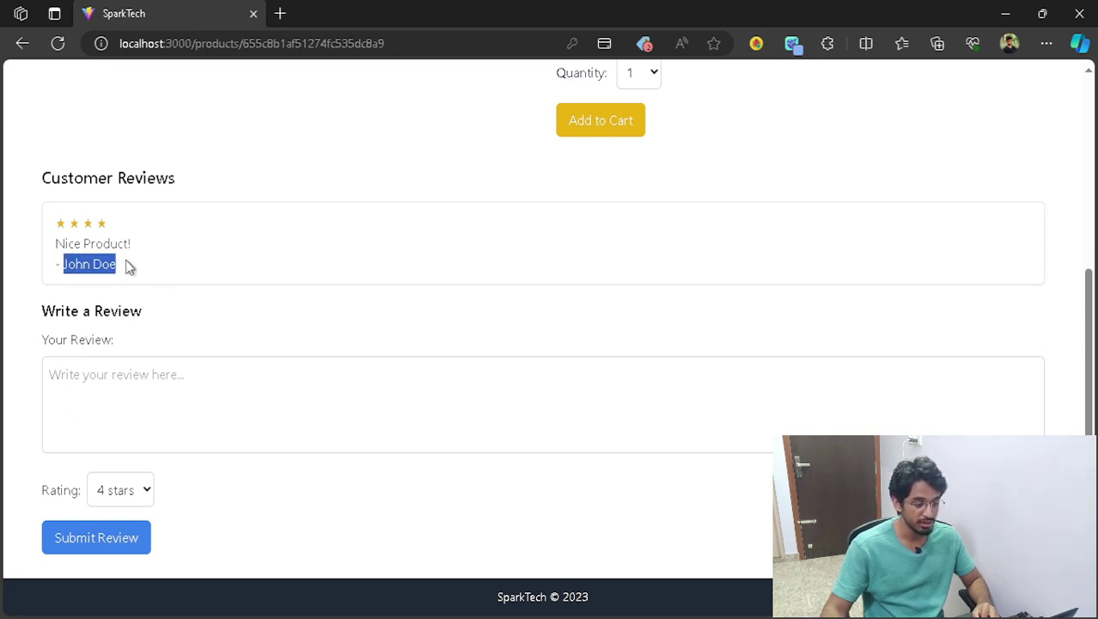
pyautogui.click(222, 296)
pyautogui.click(257, 435)
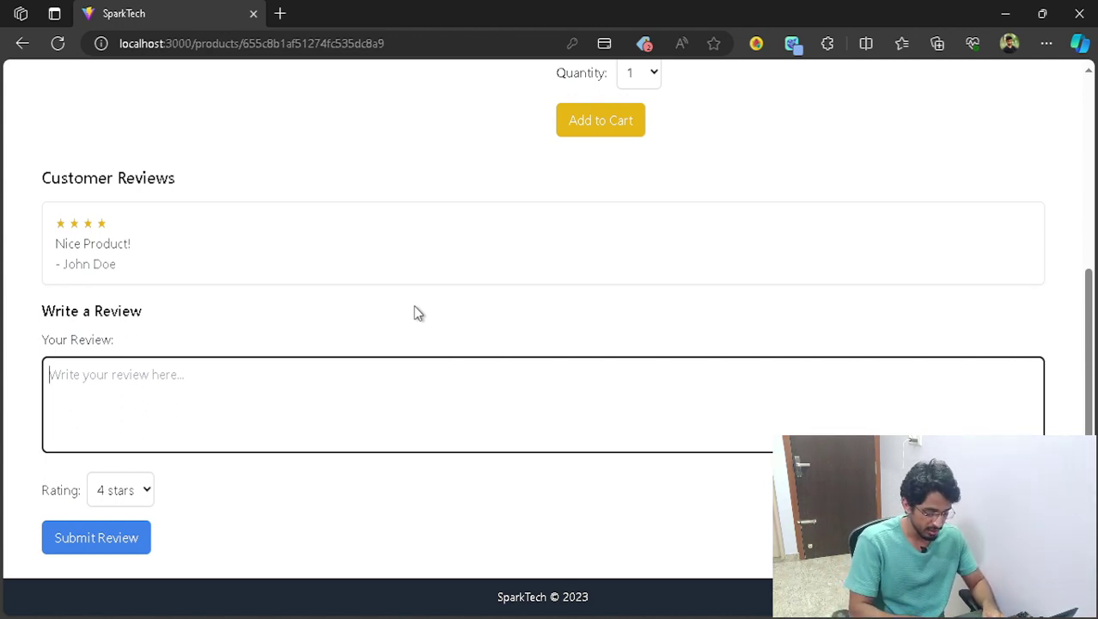
# - Try submitting a second 'Nice' review, see it rejected, and return to the home page
pyautogui.write('Nice')
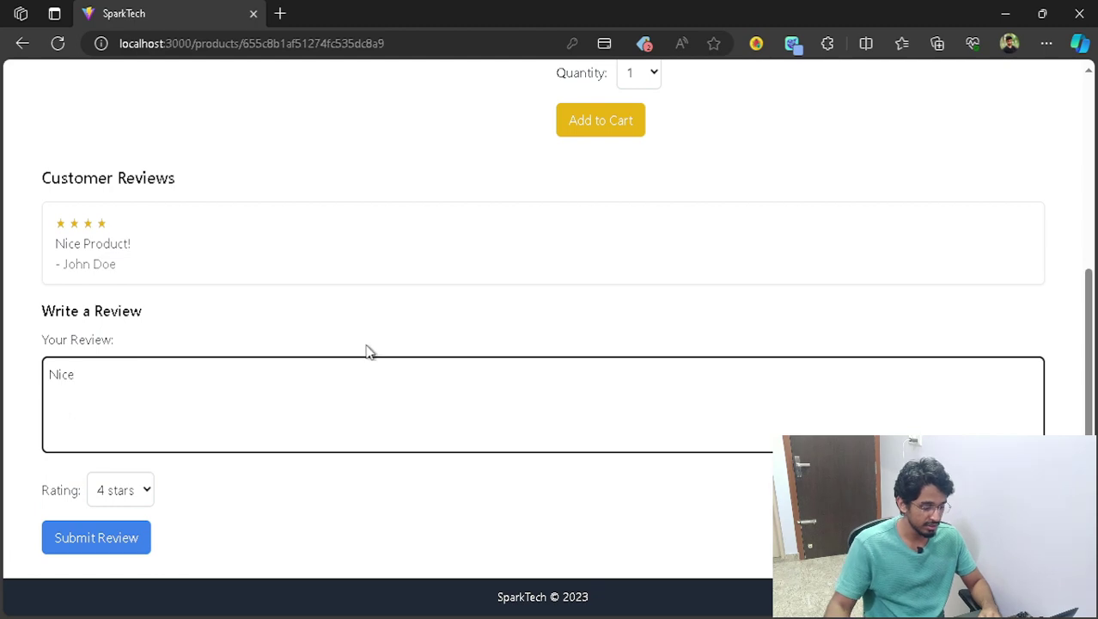
pyautogui.click(133, 539)
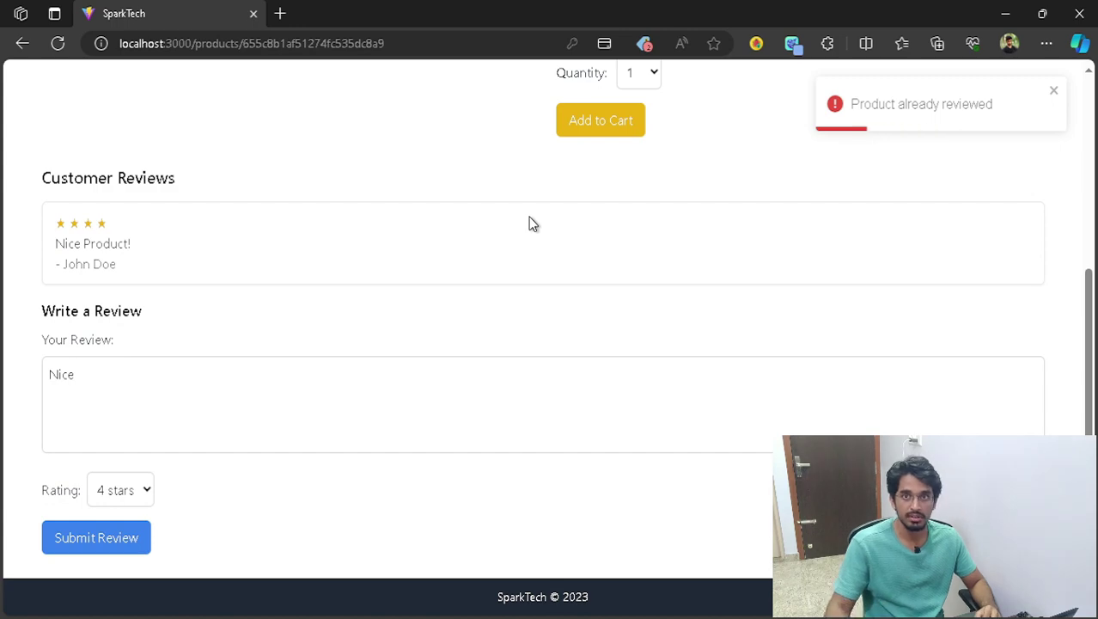
pyautogui.scroll(4, 334, 218)
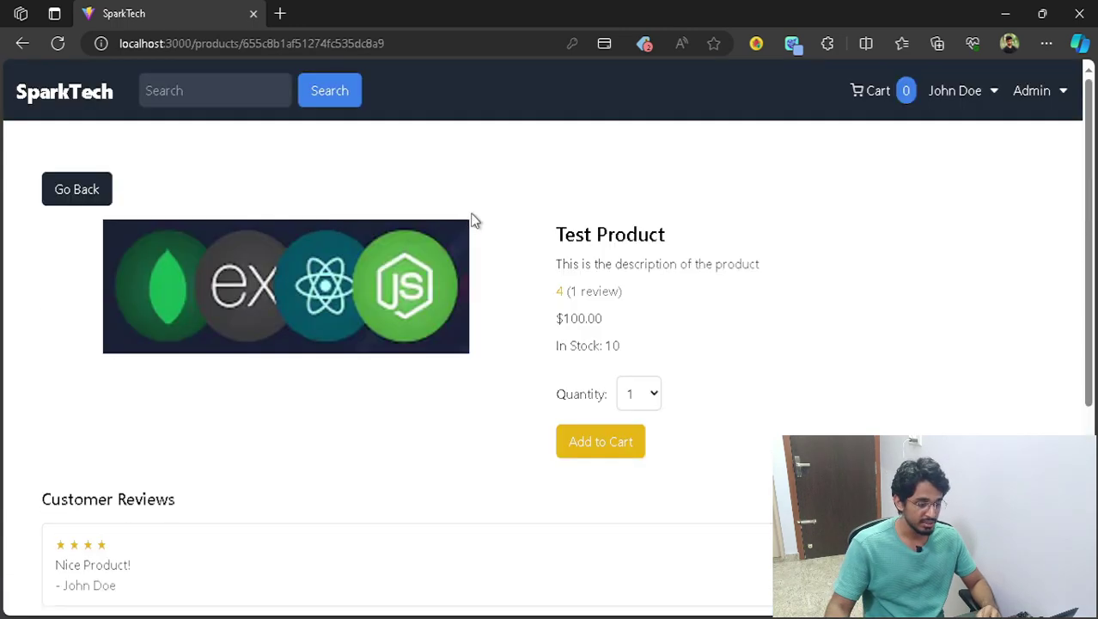
pyautogui.click(91, 194)
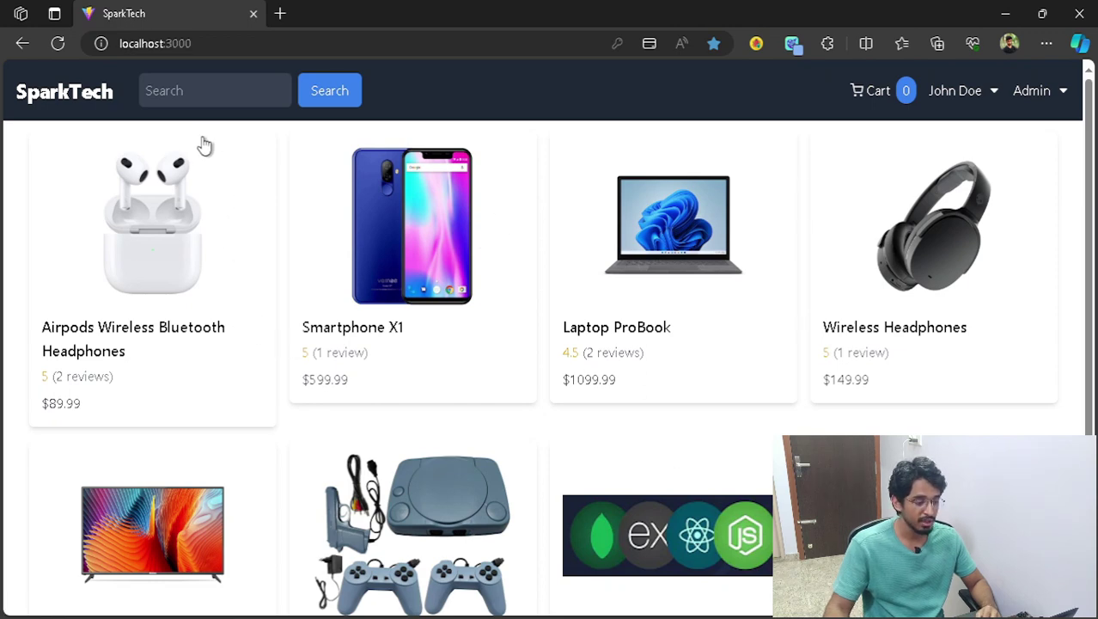
# - Search the store for 'head'
pyautogui.click(193, 95)
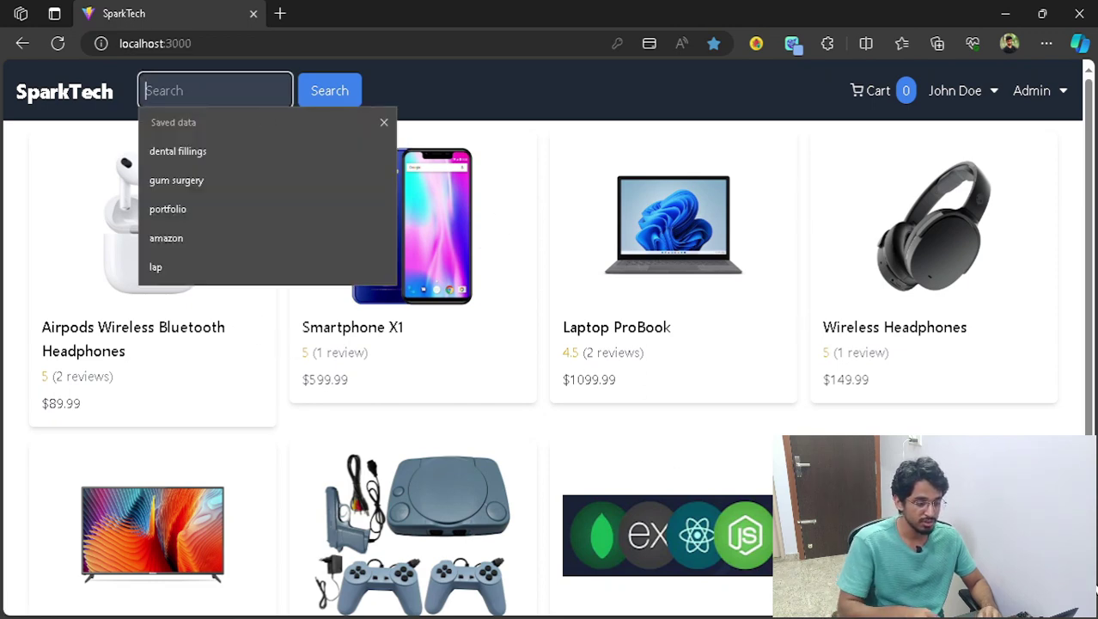
pyautogui.write('head')
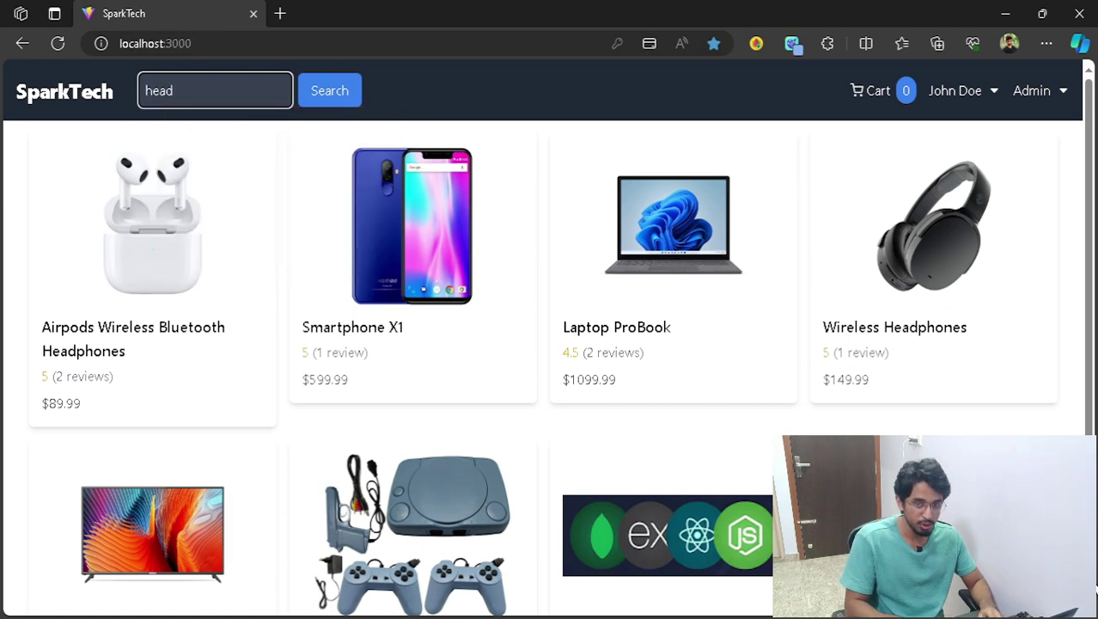
pyautogui.press('Return')
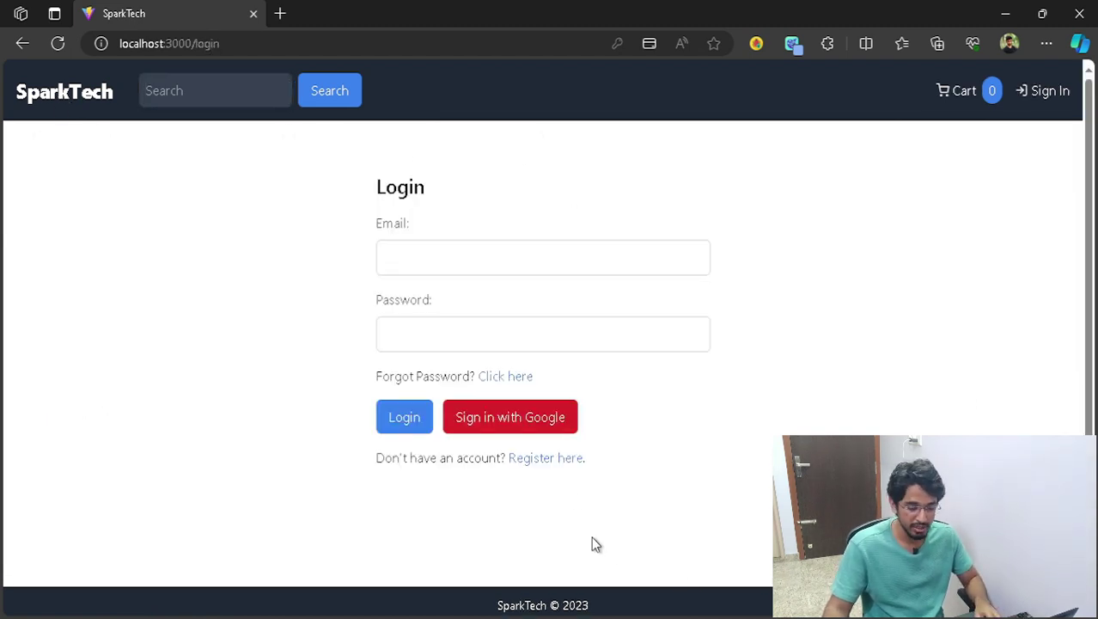
# - Open the registration form and enter the new user's name and e-mail
pyautogui.click(540, 457)
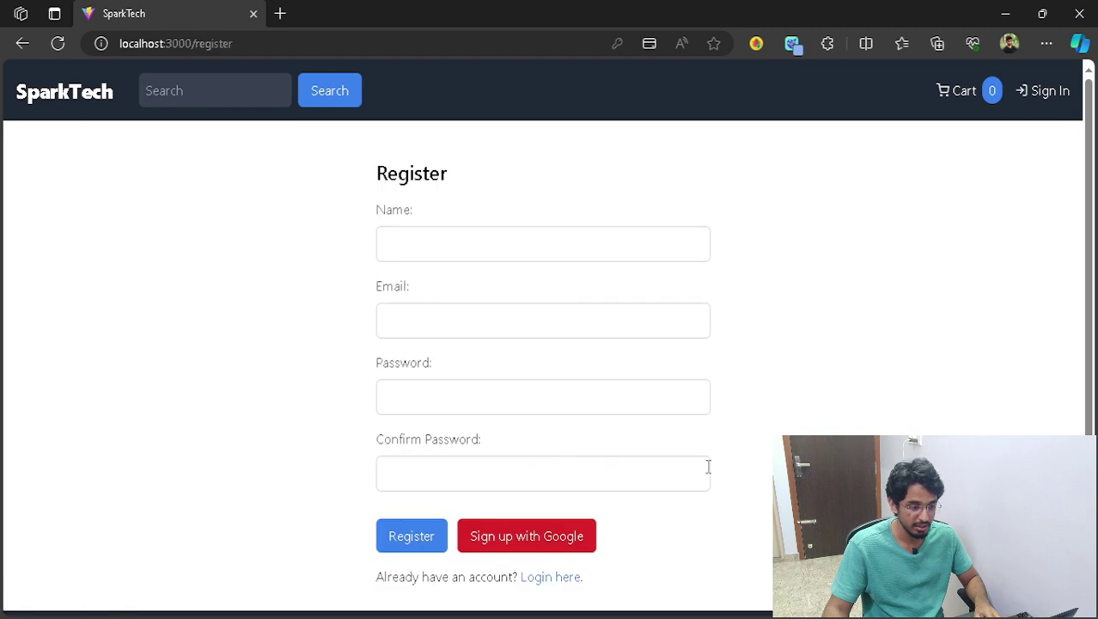
pyautogui.click(536, 254)
pyautogui.click(776, 229)
pyautogui.click(512, 232)
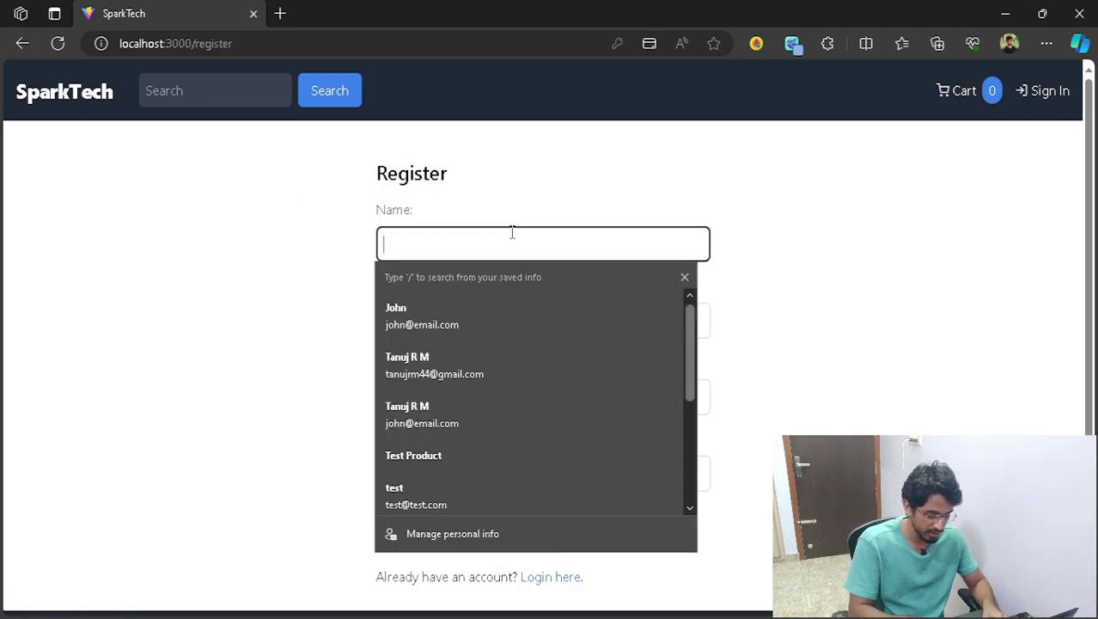
pyautogui.write('Steve')
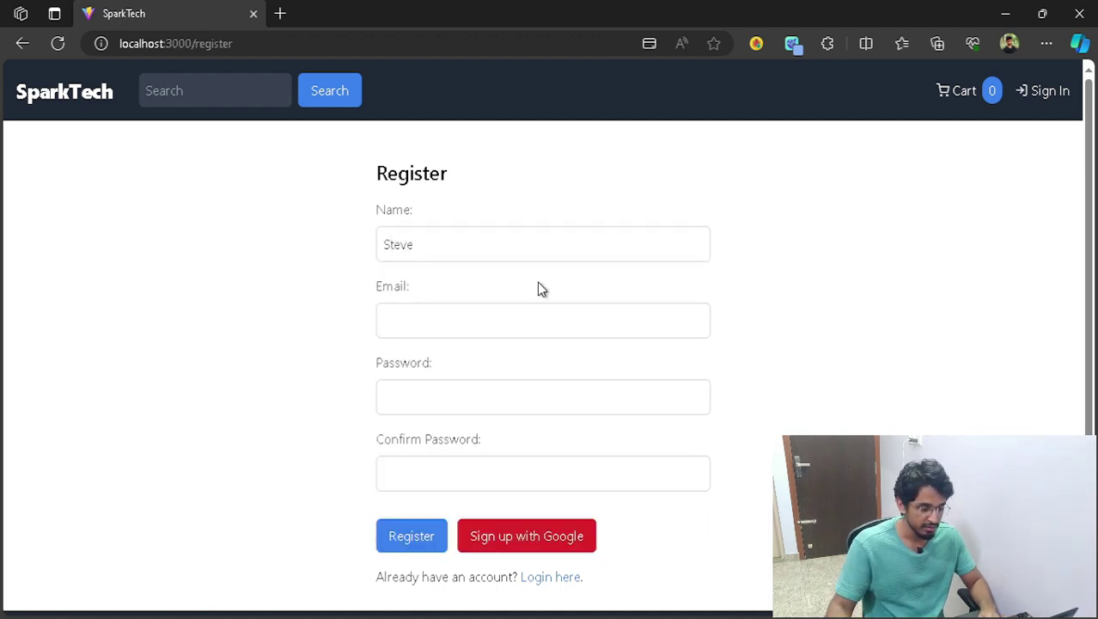
pyautogui.click(551, 331)
pyautogui.write('steve@email.co')
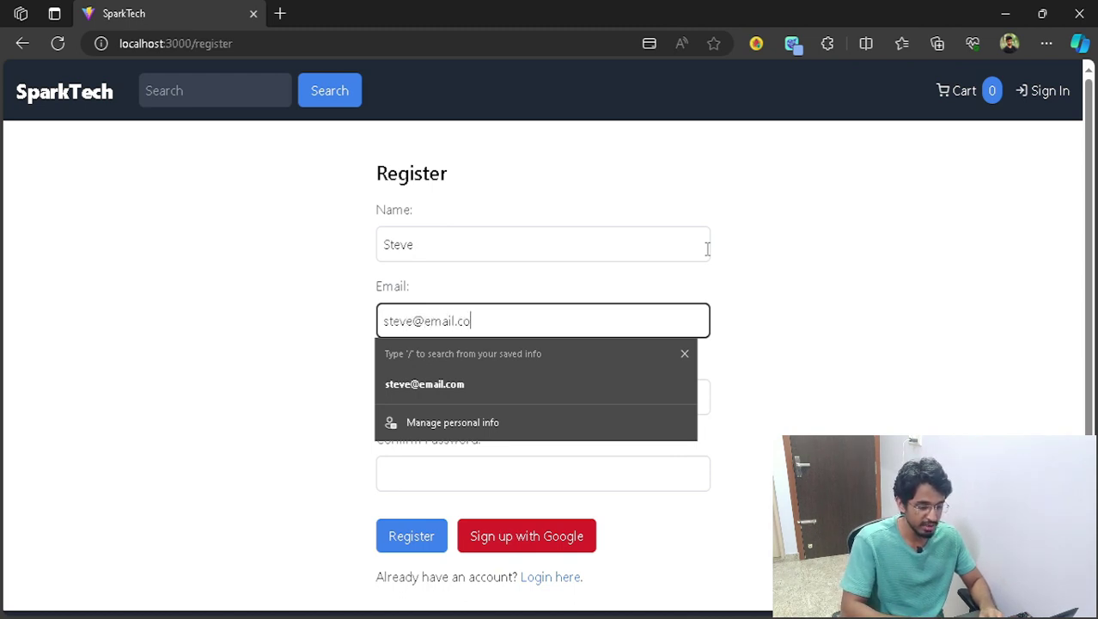
# - Enter and confirm the account password, submit the registration, then go to the login page
pyautogui.click(734, 263)
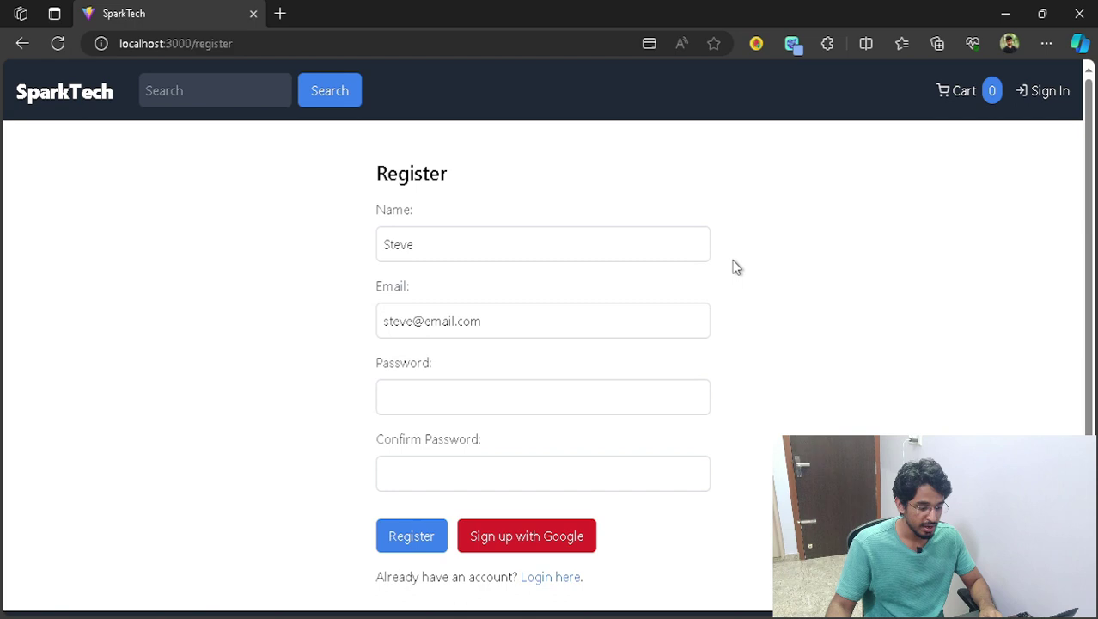
pyautogui.click(584, 400)
pyautogui.write('123456')
pyautogui.press('Tab')
pyautogui.write('12')
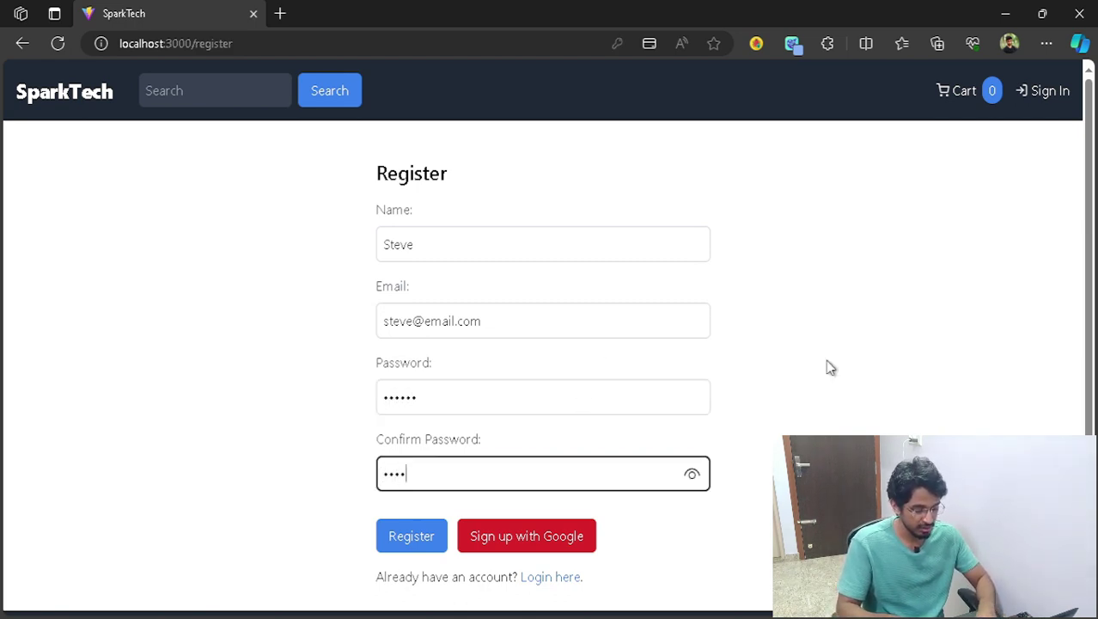
pyautogui.write('3456')
pyautogui.scroll(-1, 763, 365)
pyautogui.click(384, 508)
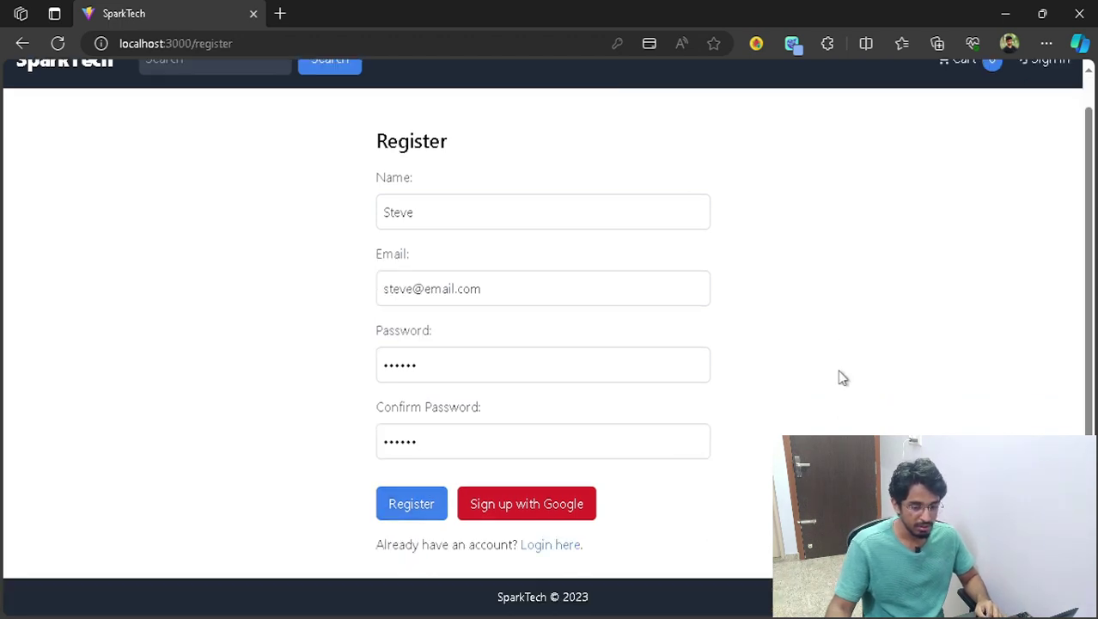
pyautogui.scroll(1, 842, 378)
pyautogui.scroll(-1, 859, 399)
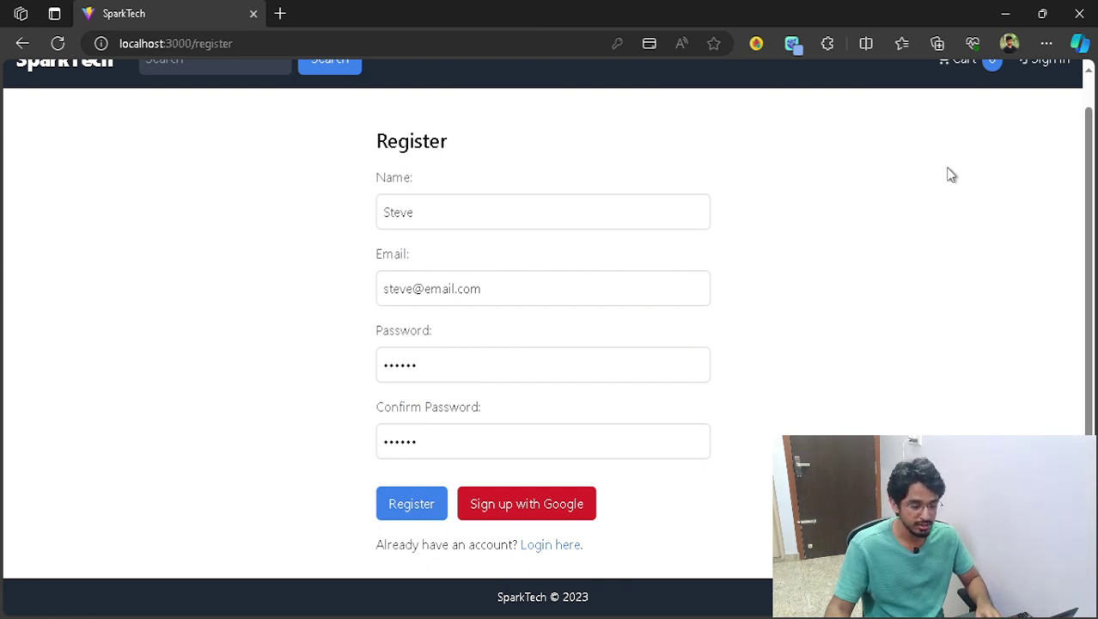
pyautogui.scroll(1, 318, 225)
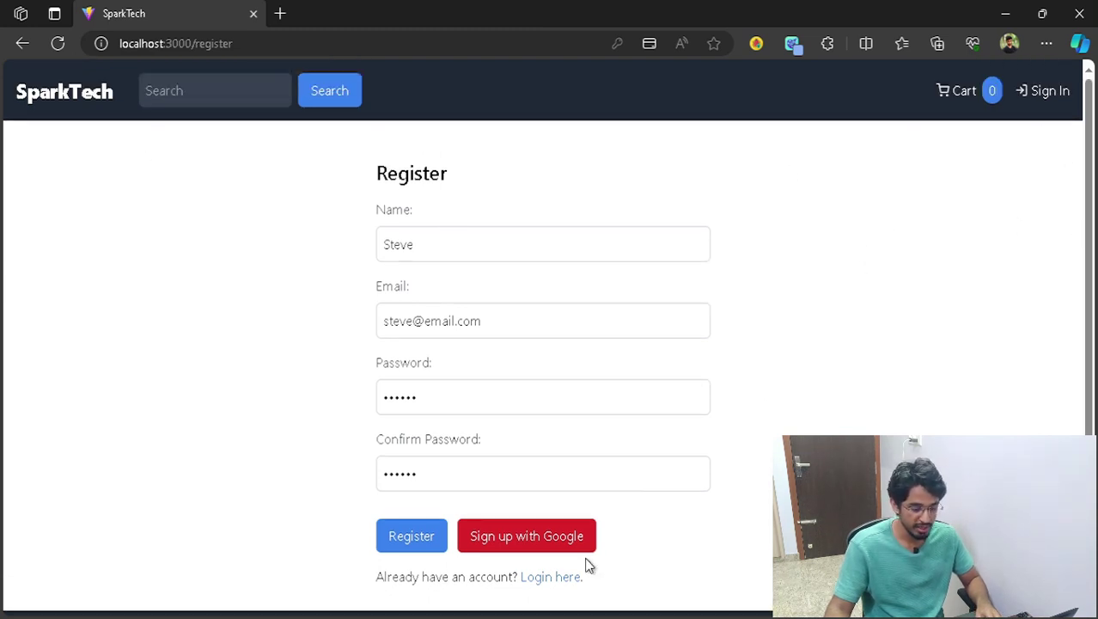
pyautogui.scroll(-1, 588, 565)
pyautogui.click(569, 546)
# - Sign in with the newly registered account's saved e-mail and password
pyautogui.click(563, 255)
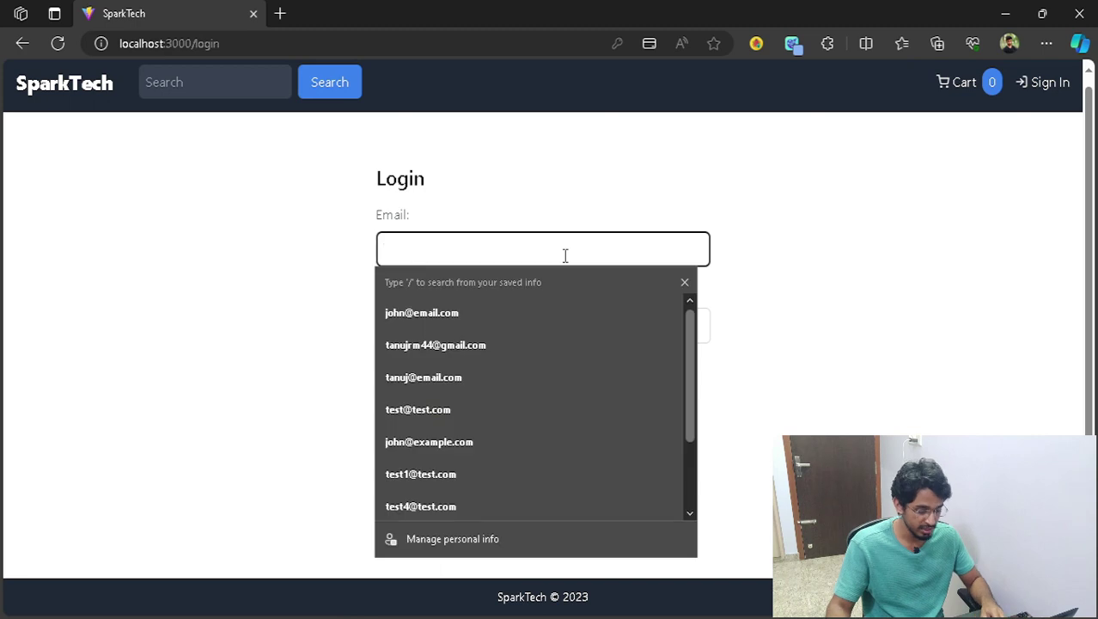
pyautogui.write('steve')
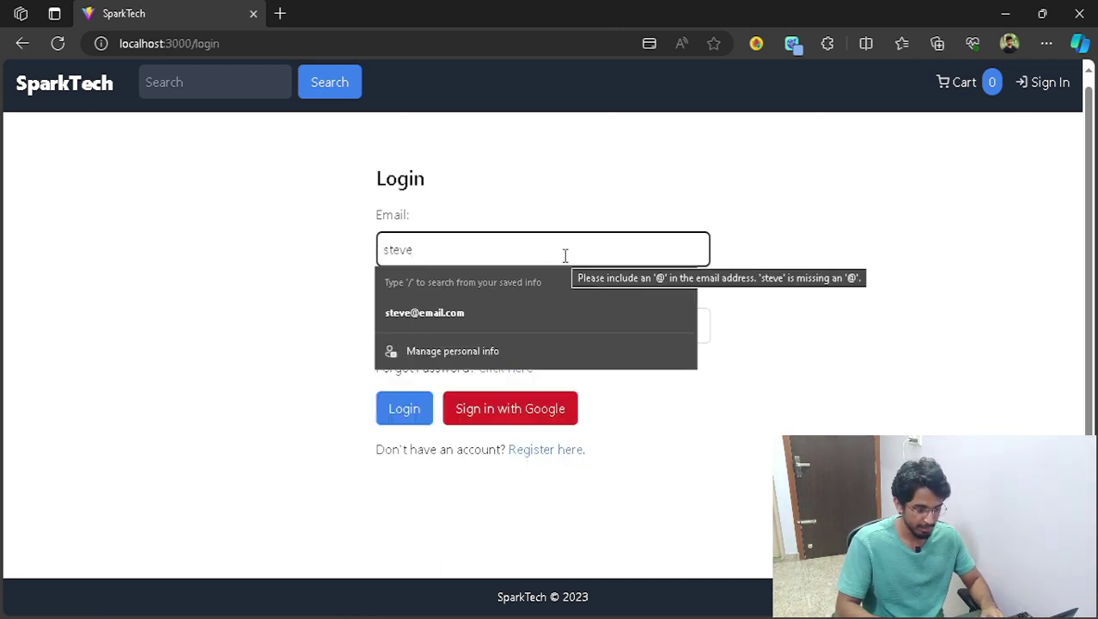
pyautogui.press('Down')
pyautogui.press('Return')
pyautogui.press('Tab')
pyautogui.write('123456')
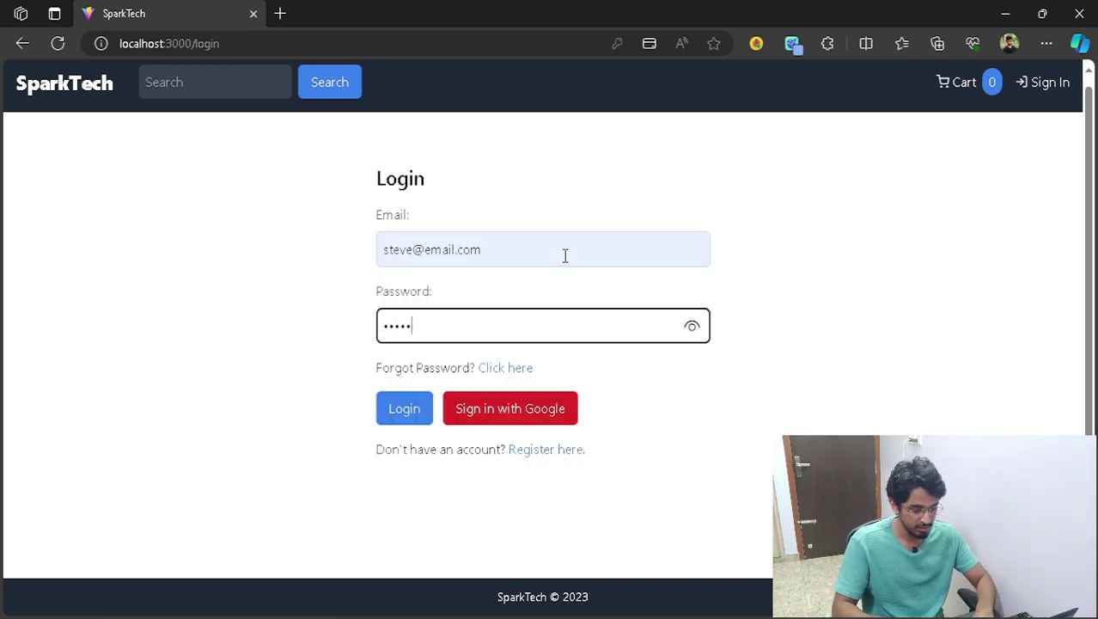
pyautogui.click(417, 421)
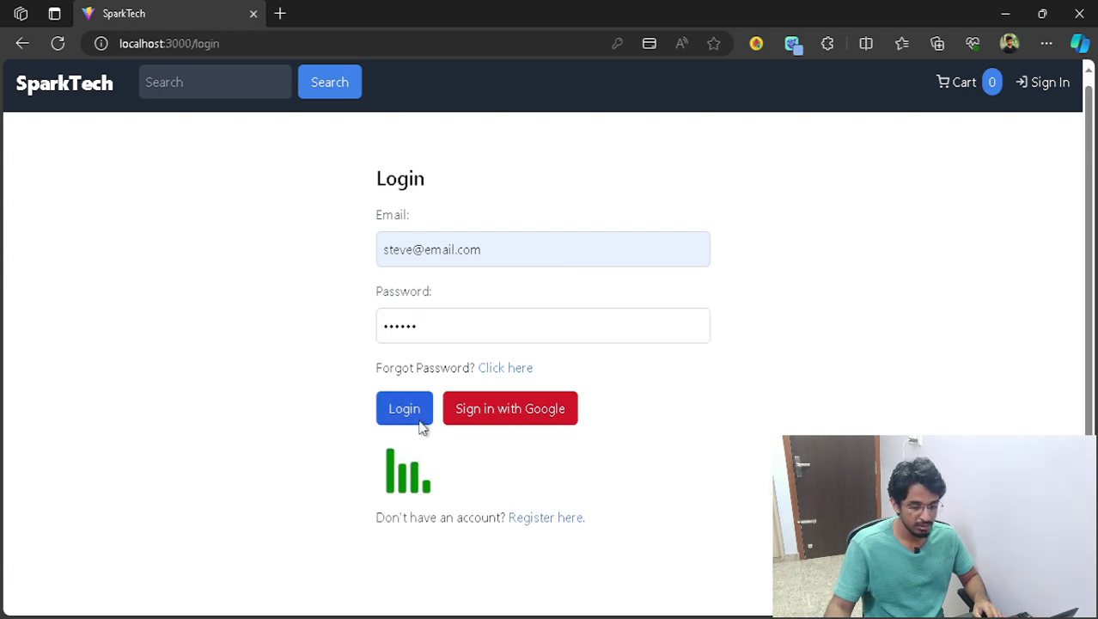
pyautogui.click(1053, 90)
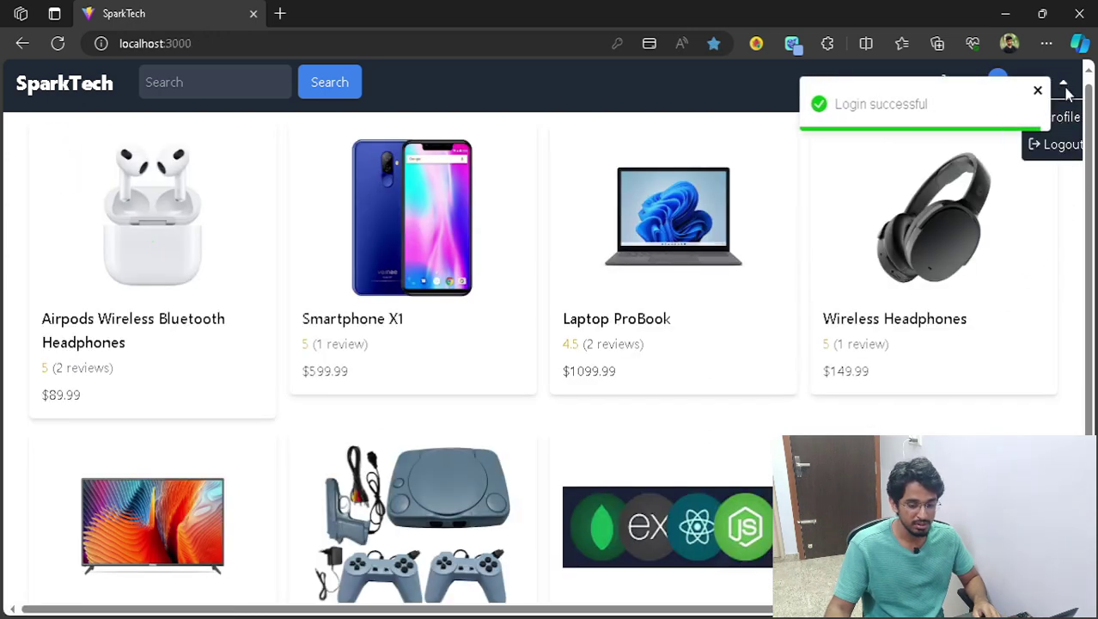
# - Log the account out from the account menu
pyautogui.click(1059, 90)
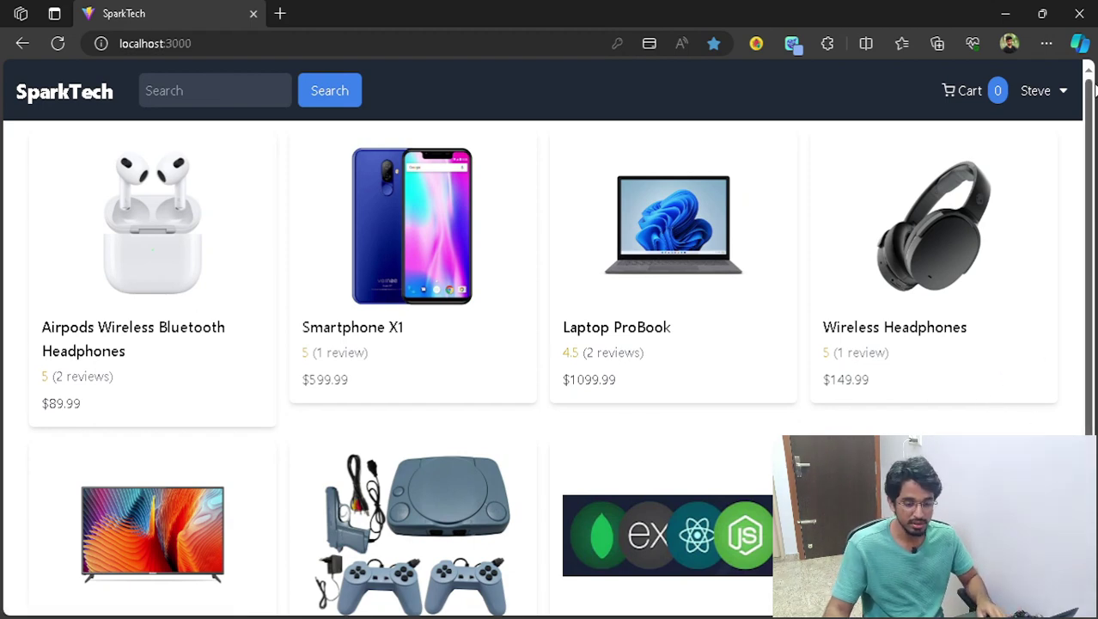
pyautogui.click(1062, 93)
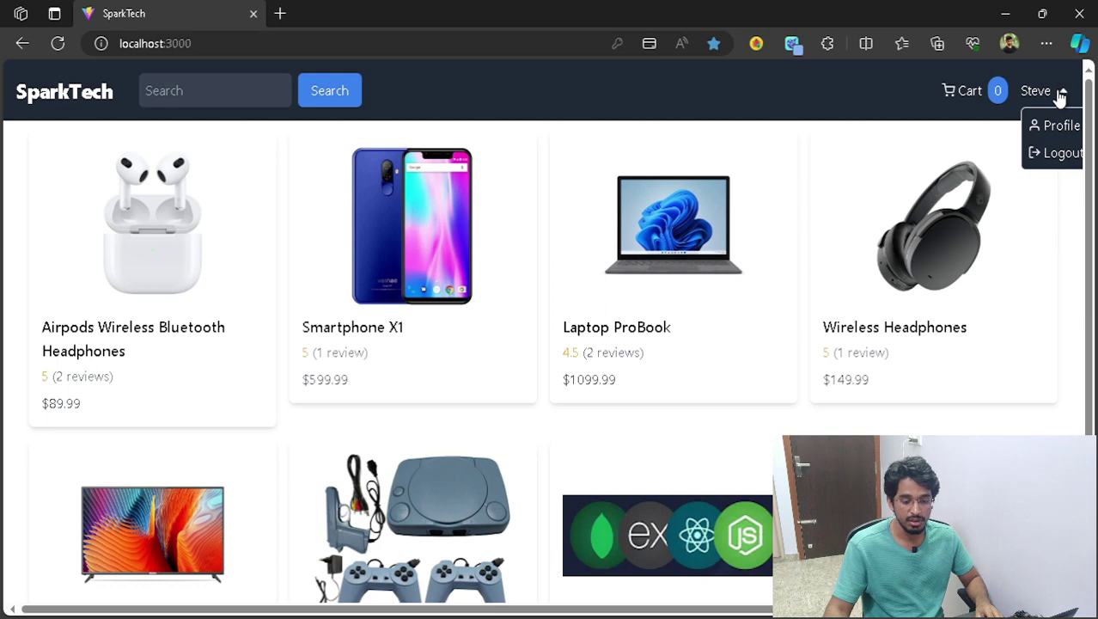
pyautogui.click(1066, 155)
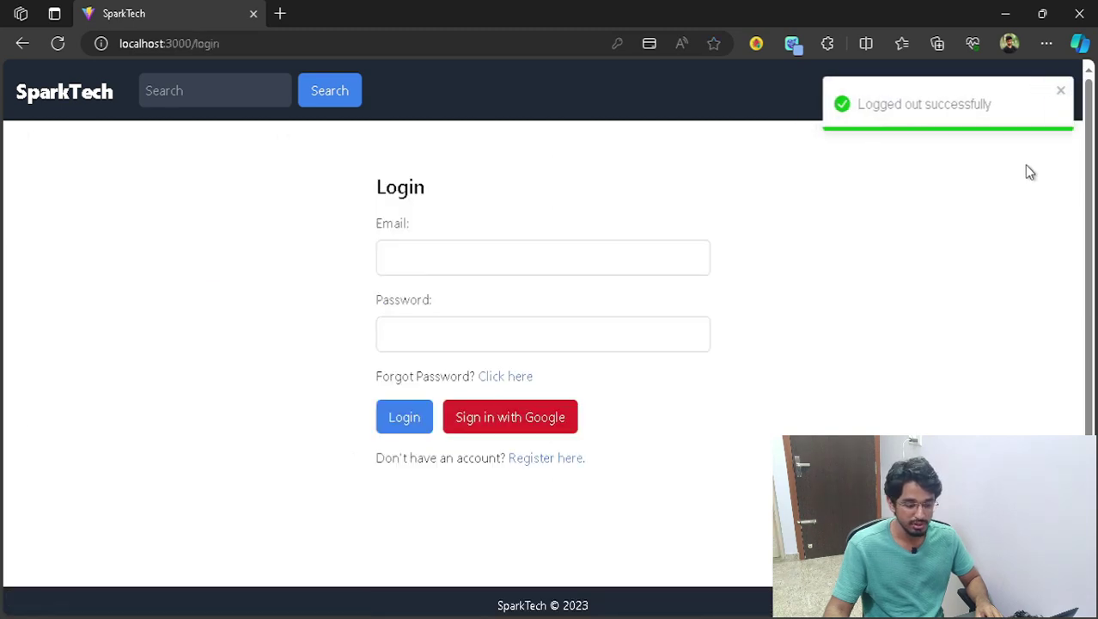
# - Fill the login form with the saved account e-mail and a short password, then bring Mailtrap forward
pyautogui.click(589, 262)
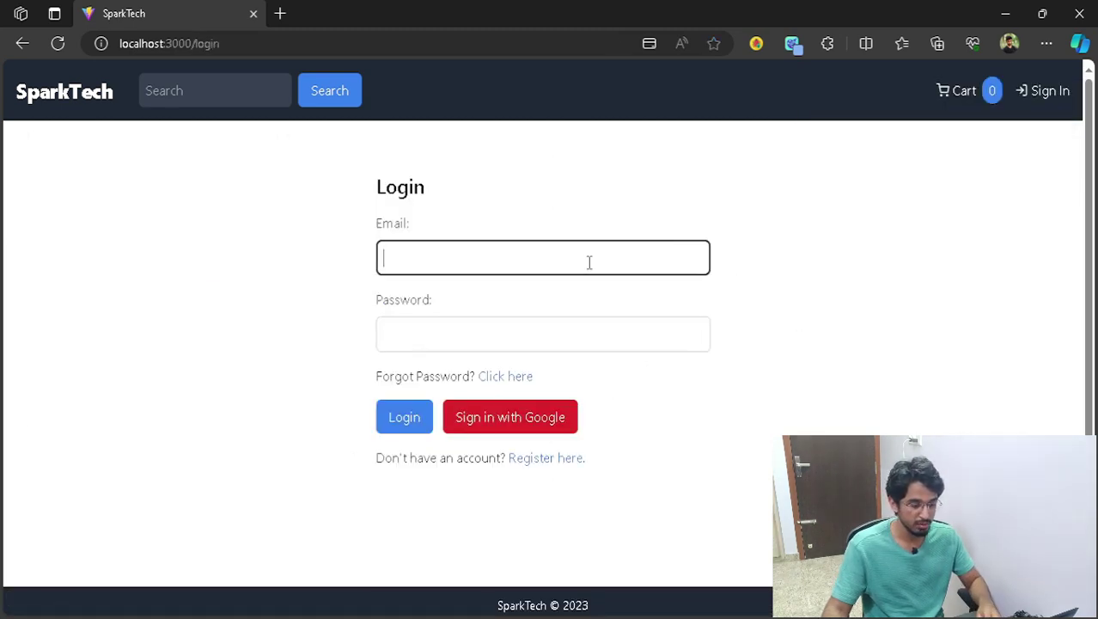
pyautogui.click(551, 344)
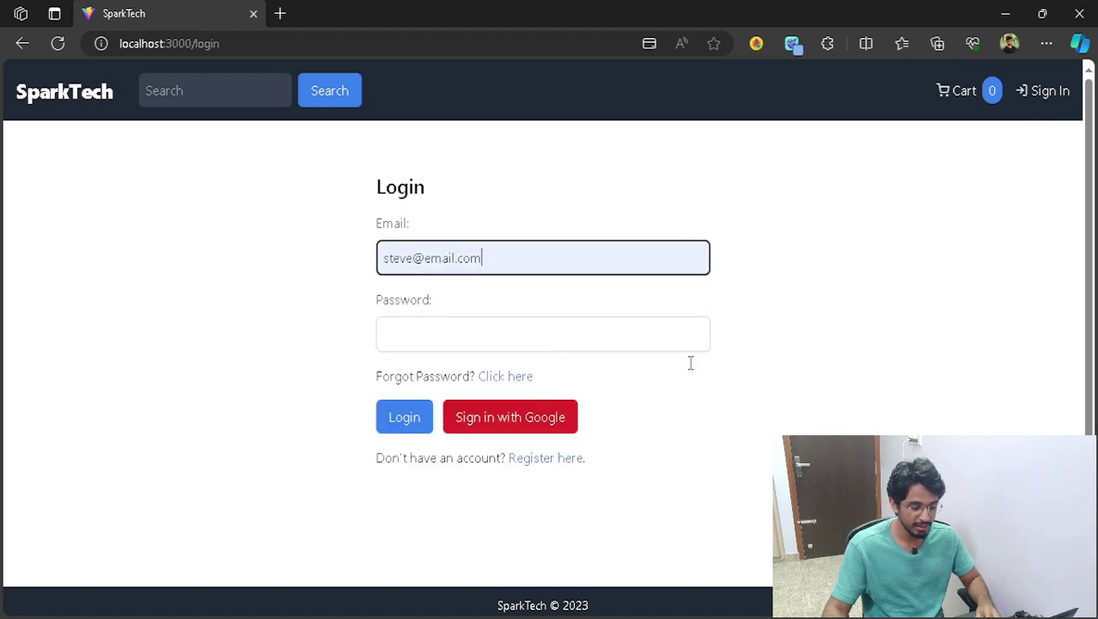
pyautogui.click(521, 377)
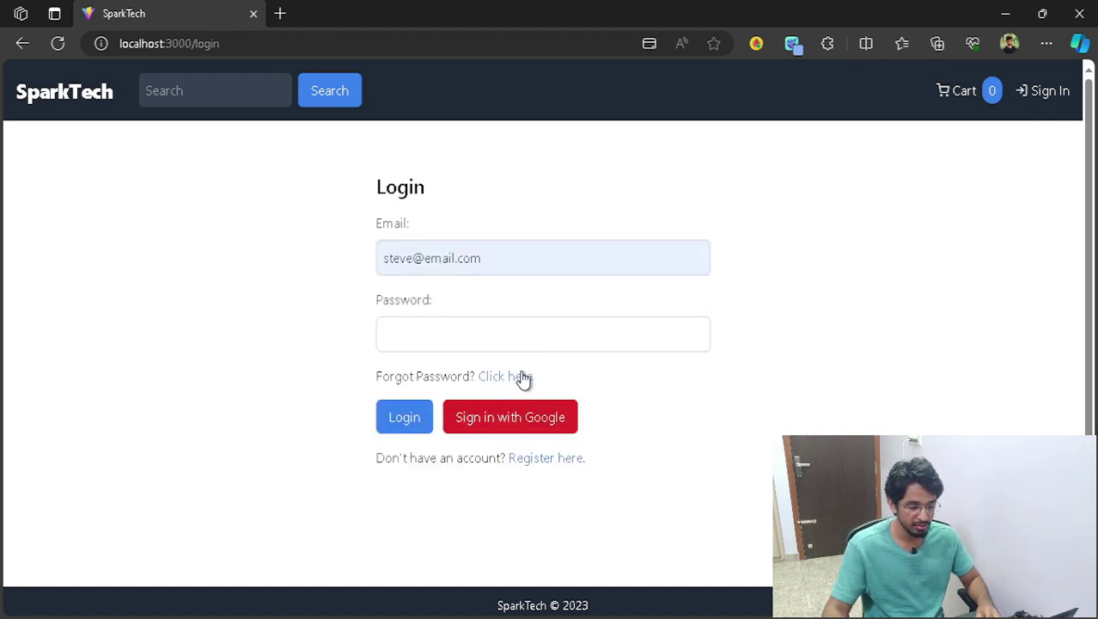
pyautogui.write('123')
pyautogui.scroll(-1, 821, 341)
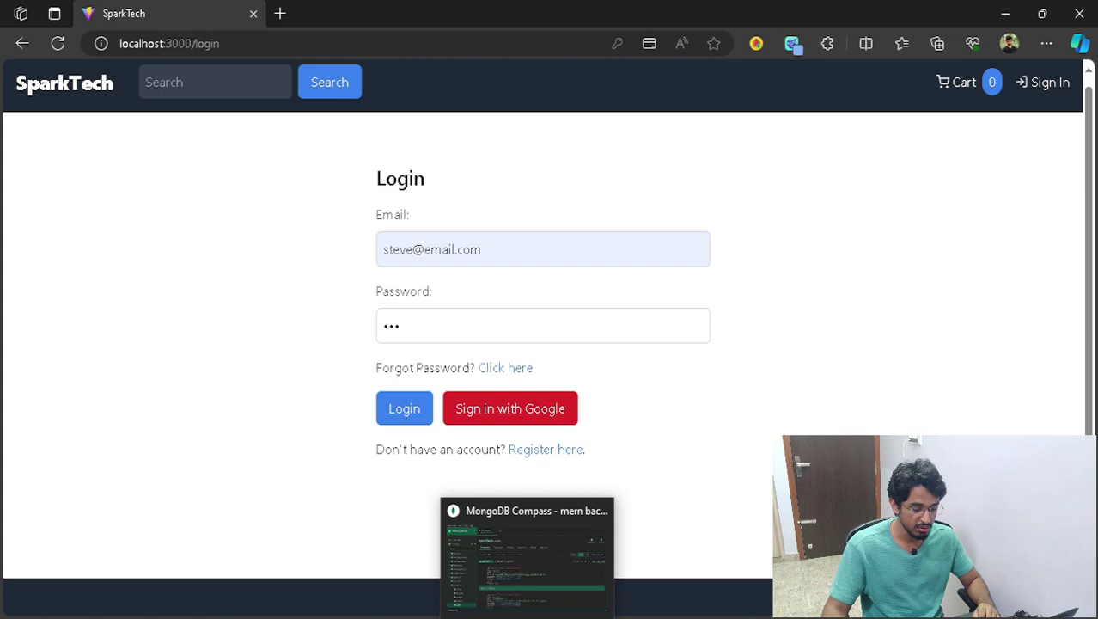
pyautogui.hotkey('alt', 'Tab')
pyautogui.hotkey('alt', 'Tab')
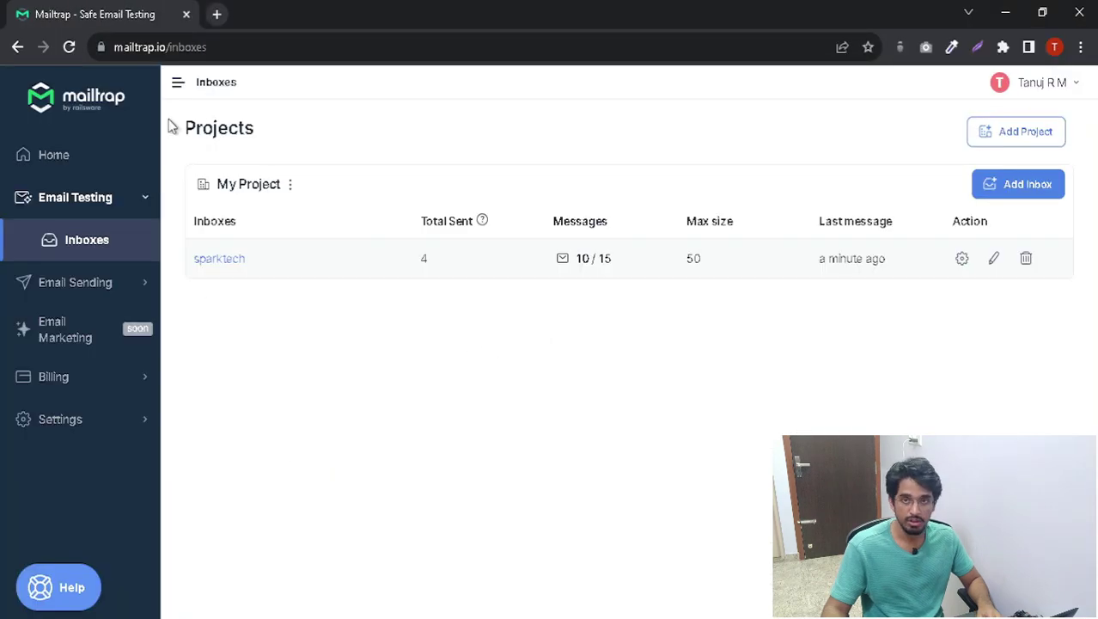
# - Copy the localhost:3000 reset link from the sparktech inbox's newest reset email into a new tab
pyautogui.click(218, 260)
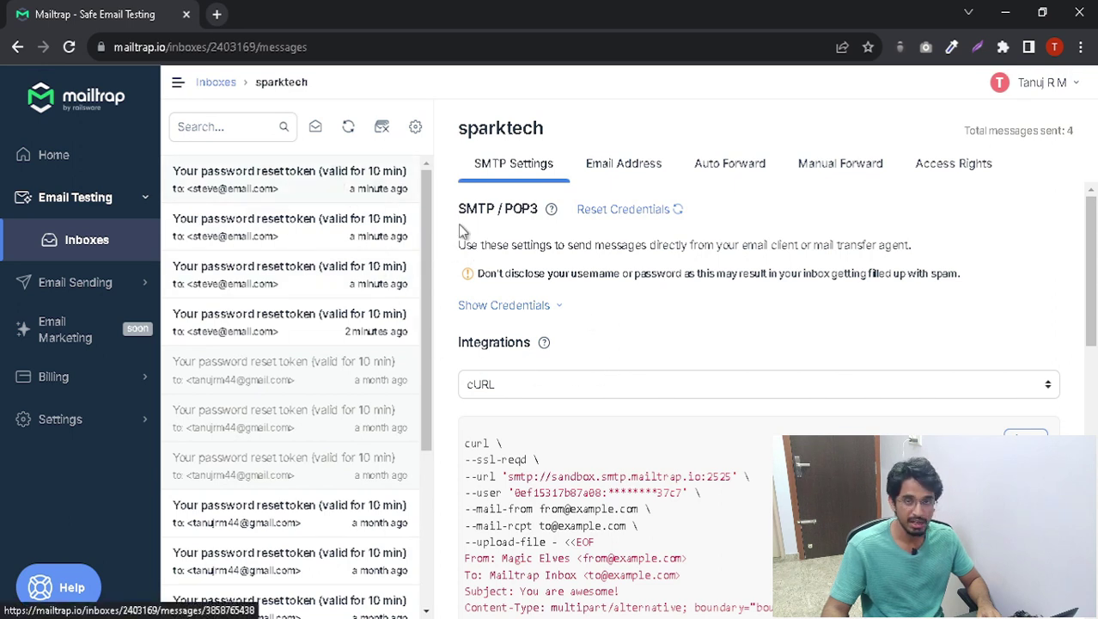
pyautogui.click(290, 181)
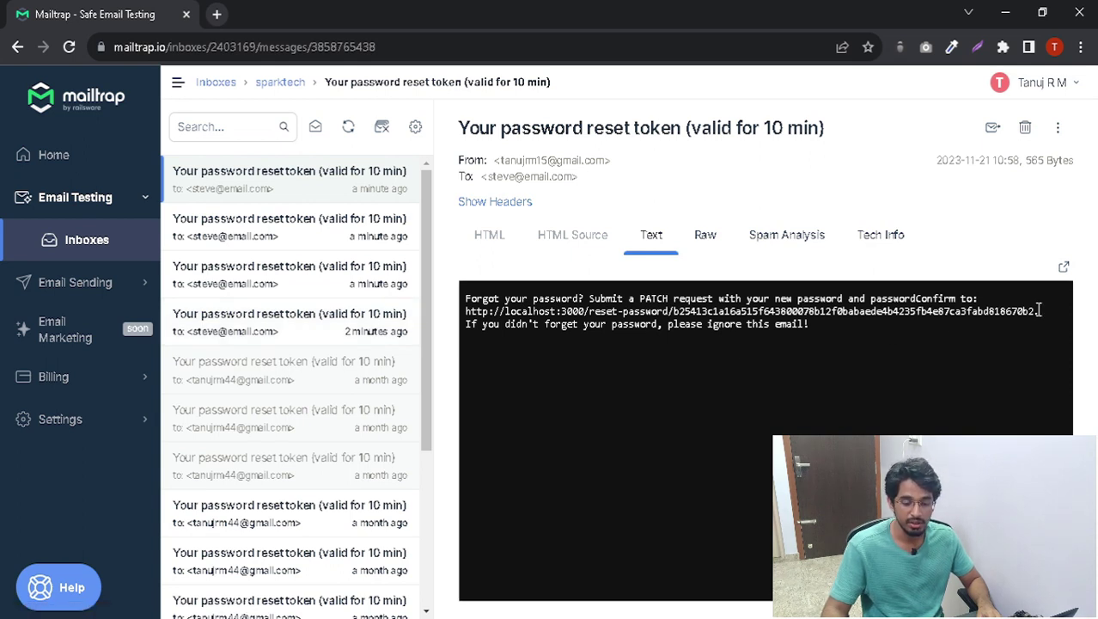
pyautogui.moveTo(1041, 313); pyautogui.dragTo(465, 315)
pyautogui.hotkey('ctrl', 'c')
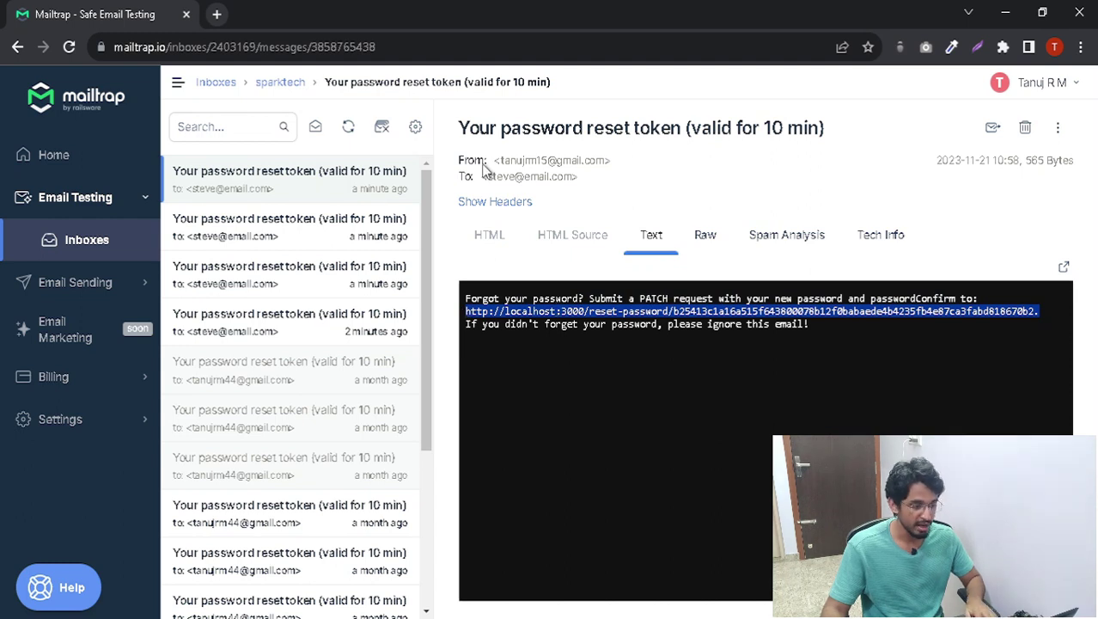
pyautogui.click(218, 14)
pyautogui.hotkey('ctrl', 'v')
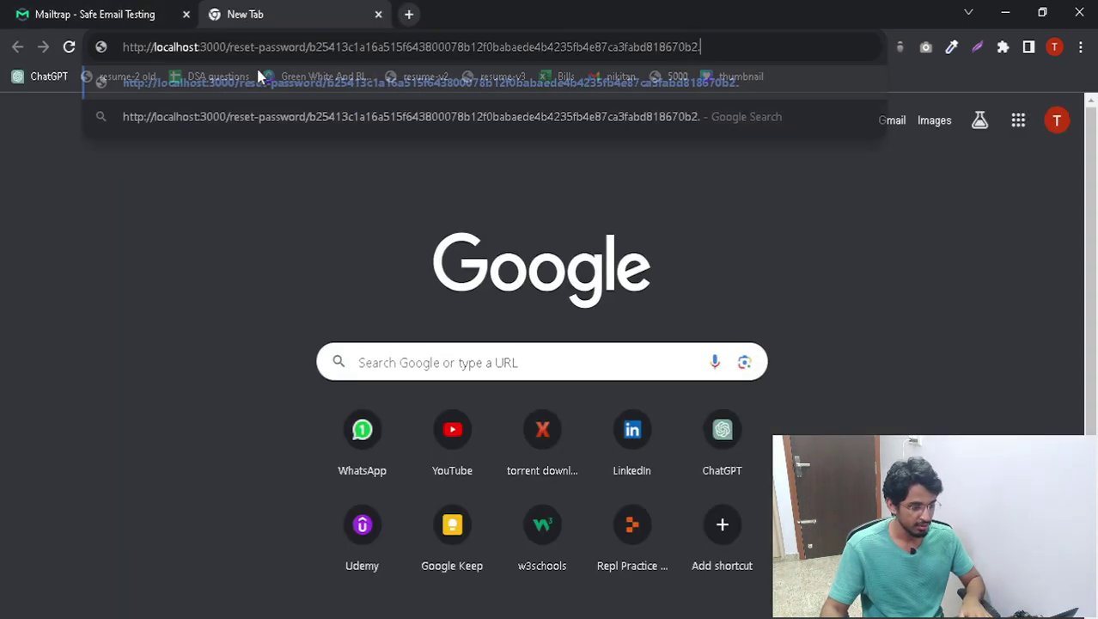
# - Load the reset page and submit a new password in both password fields
pyautogui.press('Return')
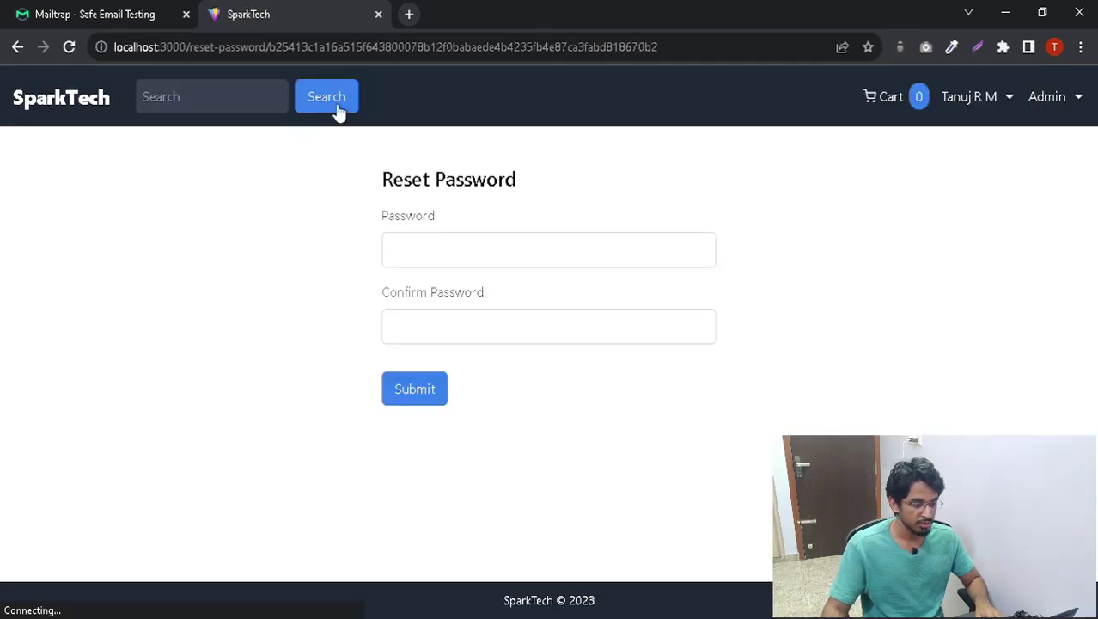
pyautogui.click(526, 243)
pyautogui.write('****')
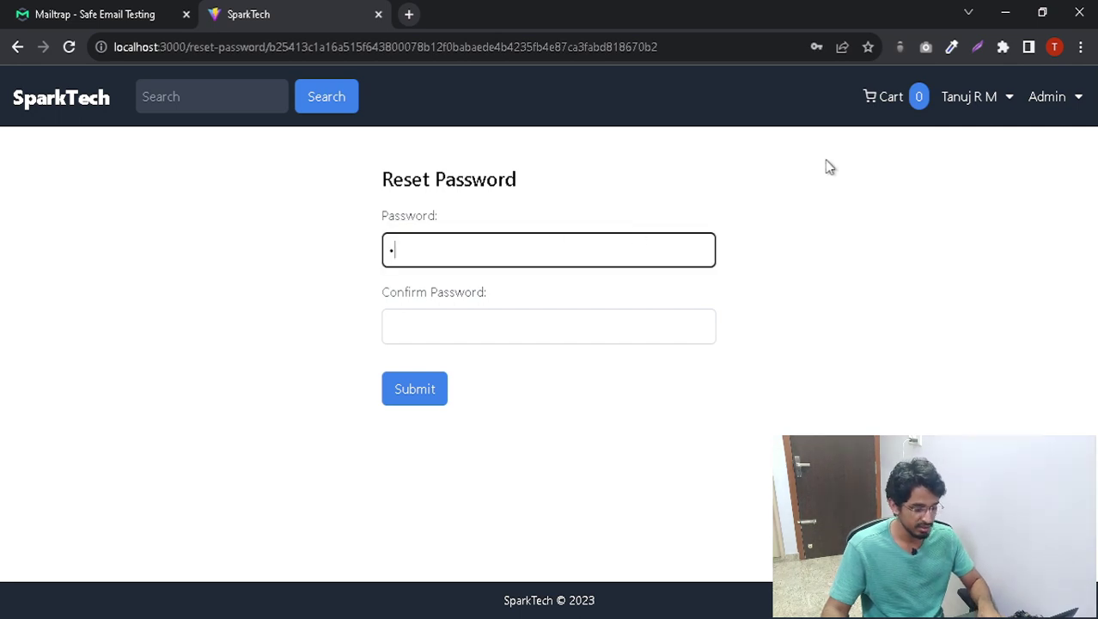
pyautogui.write('*')
pyautogui.click(626, 327)
pyautogui.write('*****')
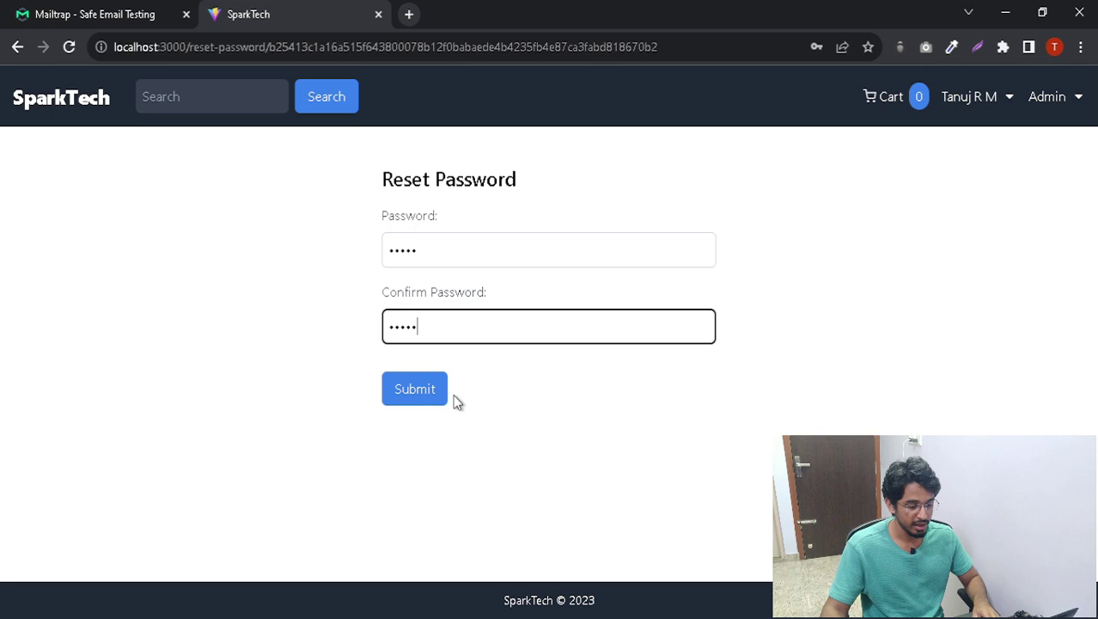
pyautogui.click(428, 389)
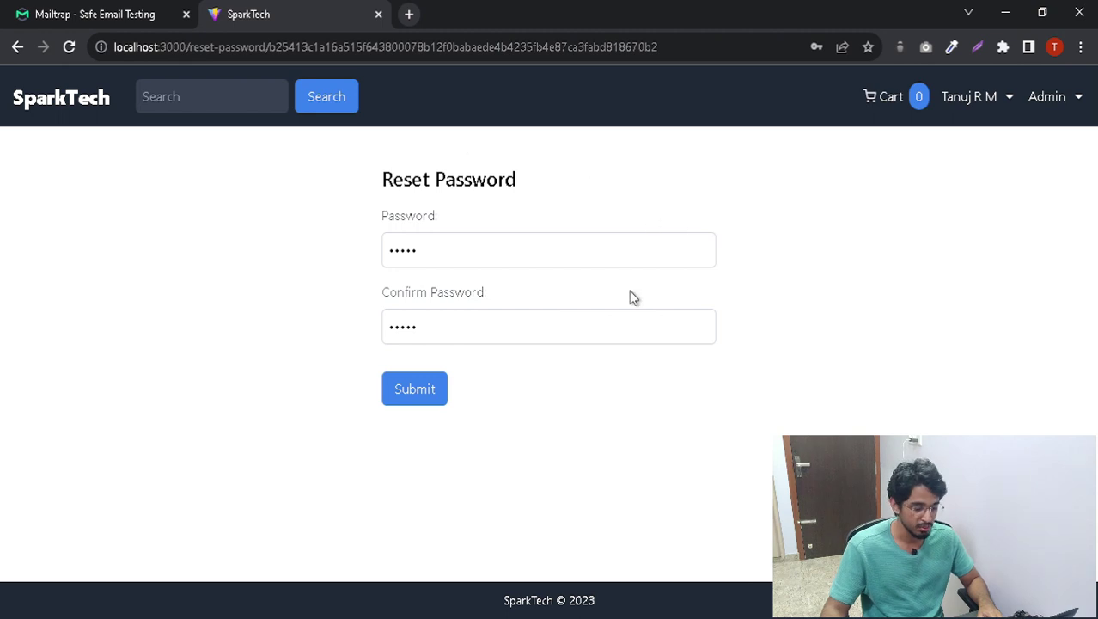
# - Return to the Edge window showing the SparkTech login form
pyautogui.moveTo(449, 617)
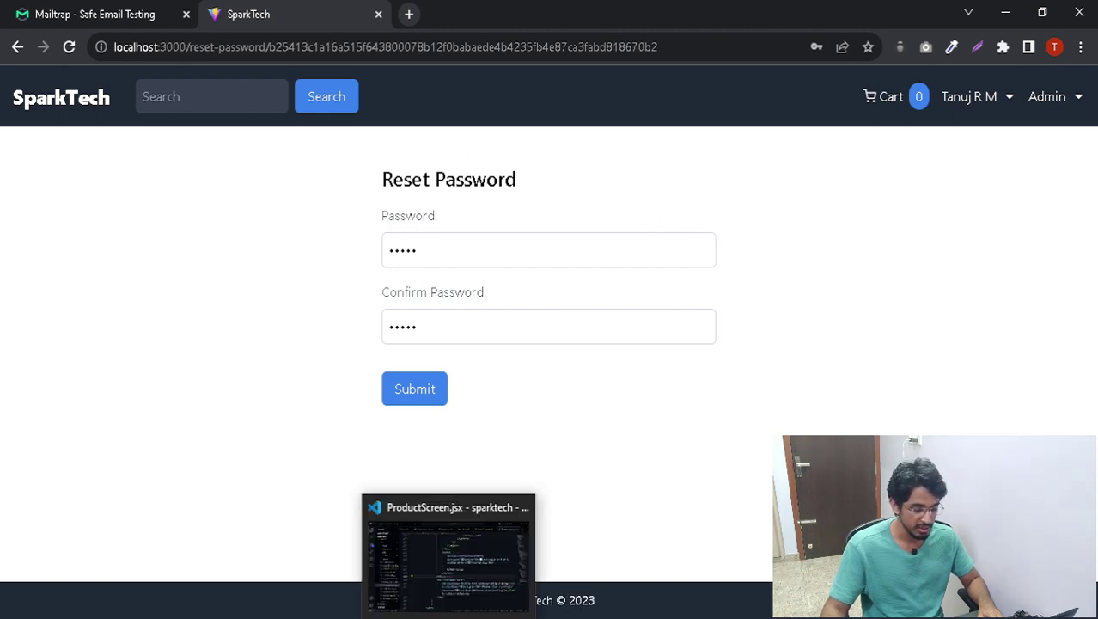
pyautogui.moveTo(331, 616)
pyautogui.click(352, 541)
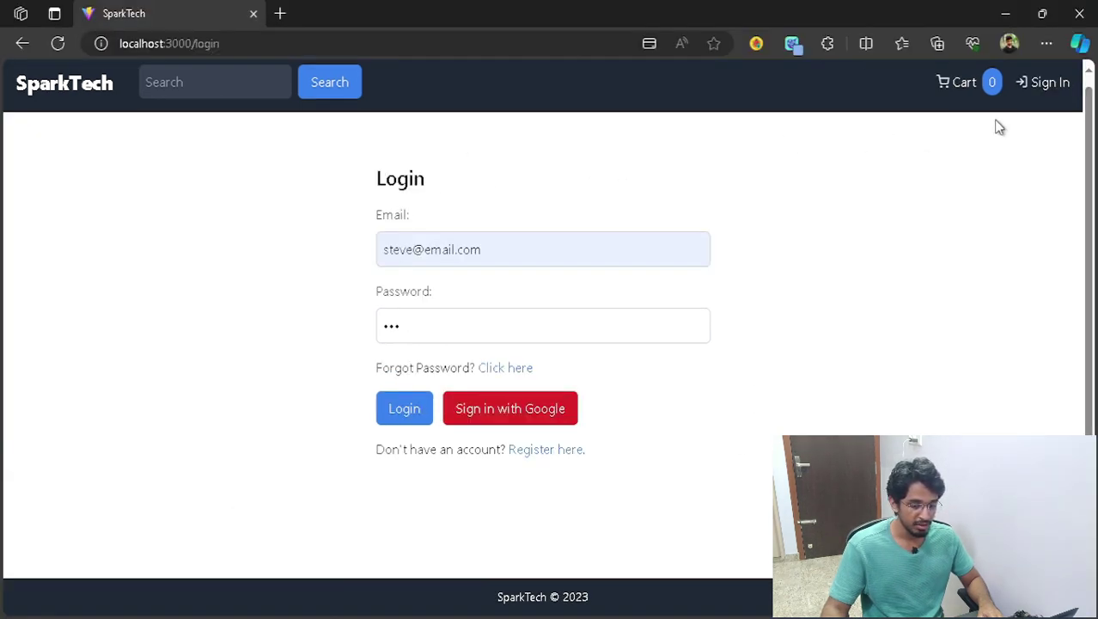
# - Log in with the saved account e-mail and the new password to reach the store home page
pyautogui.click(548, 326)
pyautogui.press('Return')
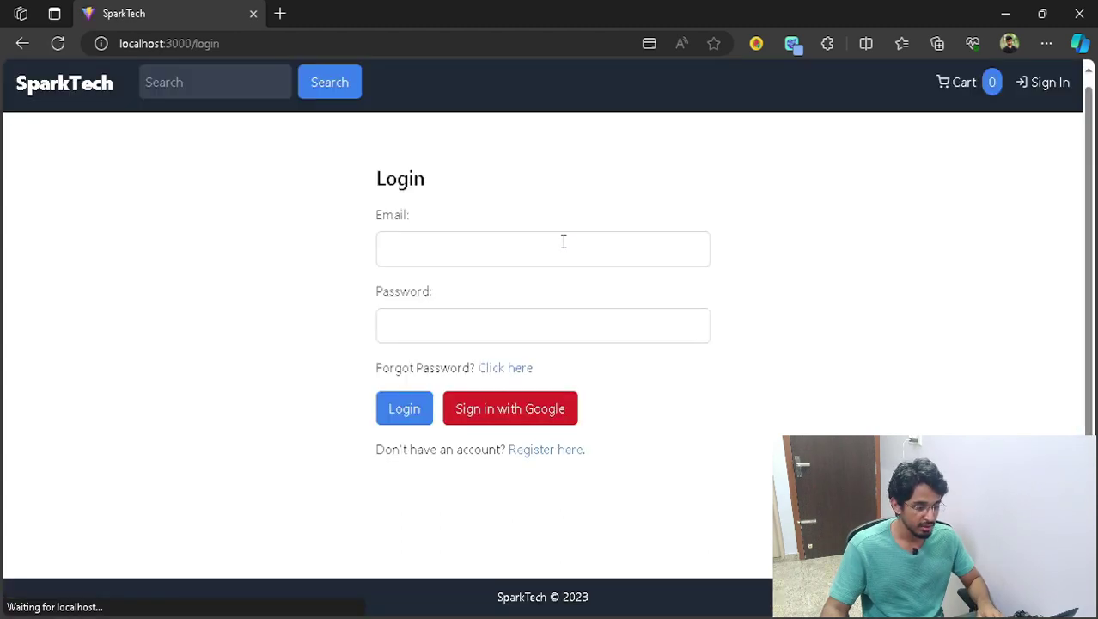
pyautogui.click(527, 243)
pyautogui.click(498, 345)
pyautogui.click(498, 321)
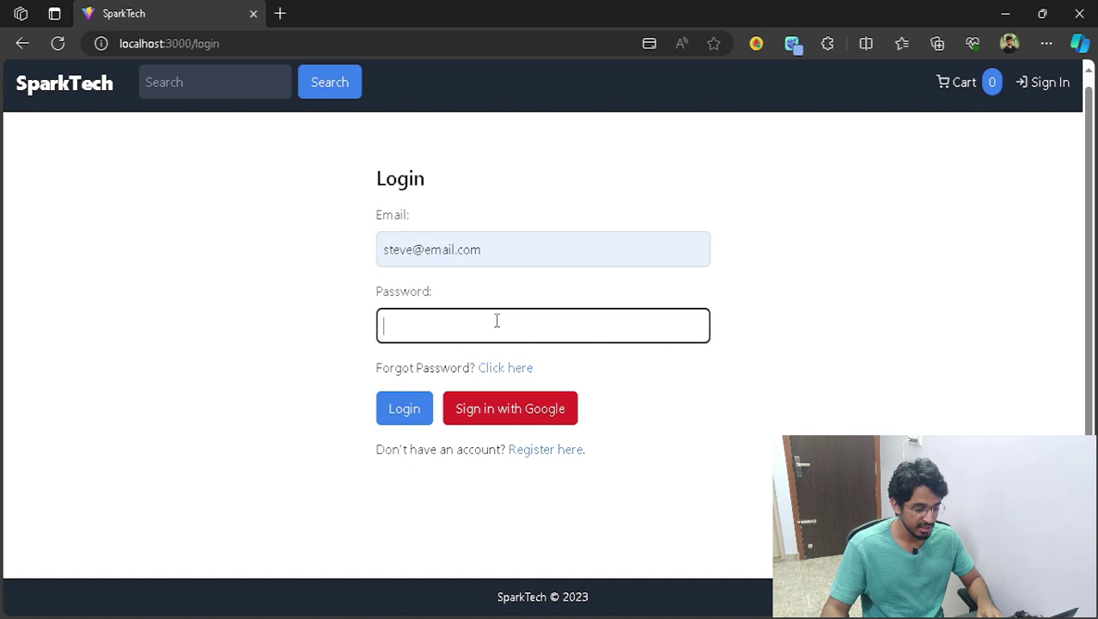
pyautogui.write('1234')
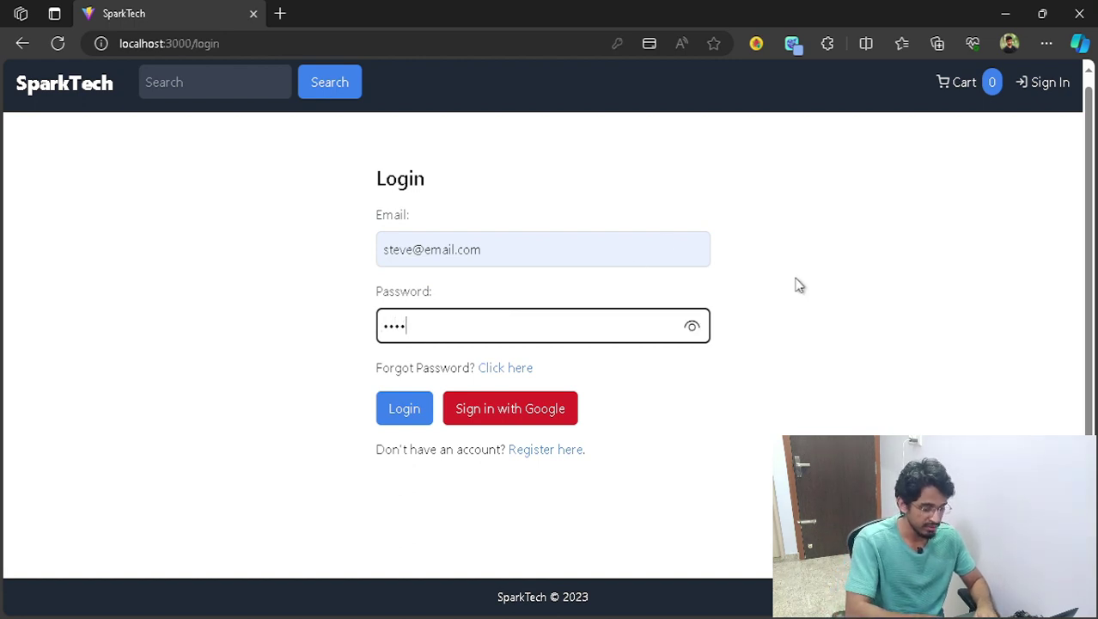
pyautogui.write('56')
pyautogui.press('BackSpace')
pyautogui.press('BackSpace')
pyautogui.press('BackSpace')
pyautogui.press('BackSpace')
pyautogui.press('BackSpace')
pyautogui.press('BackSpace')
pyautogui.write('123456')
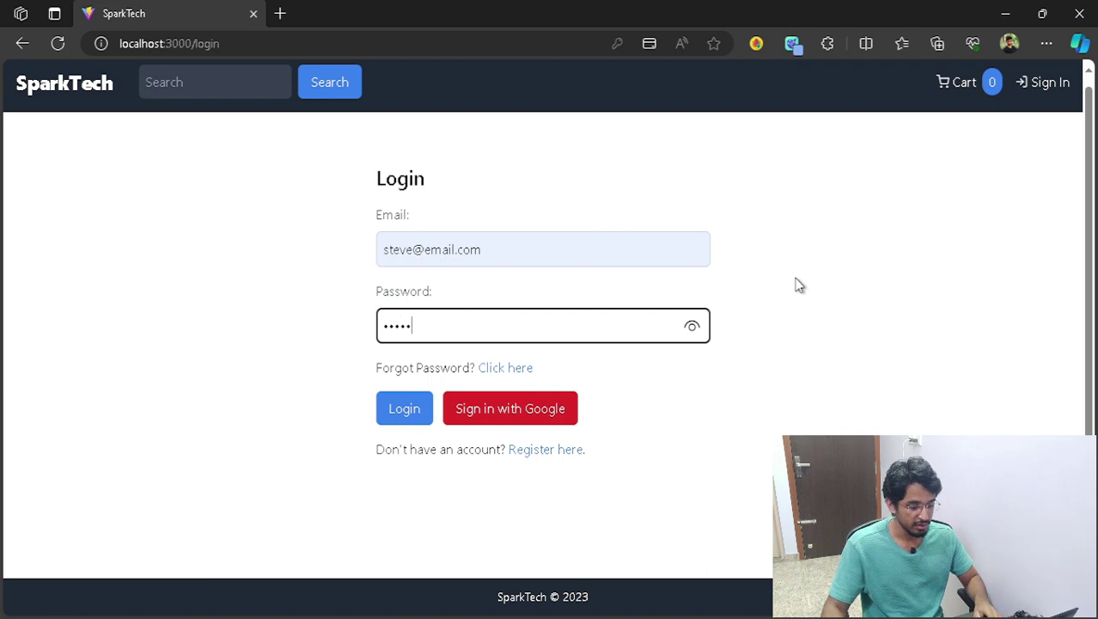
pyautogui.click(411, 412)
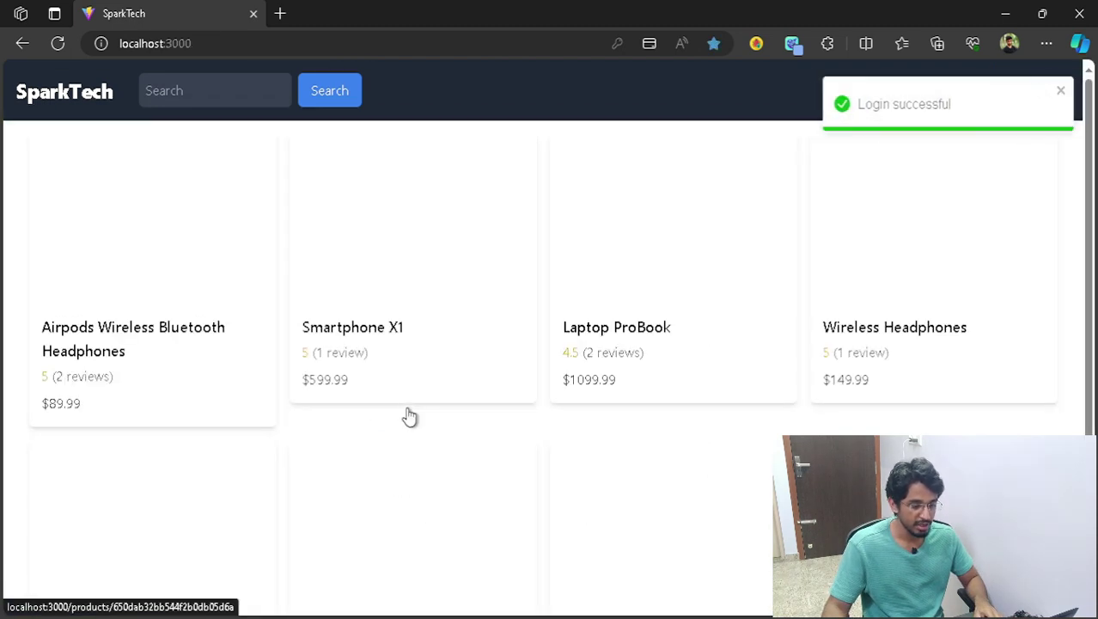